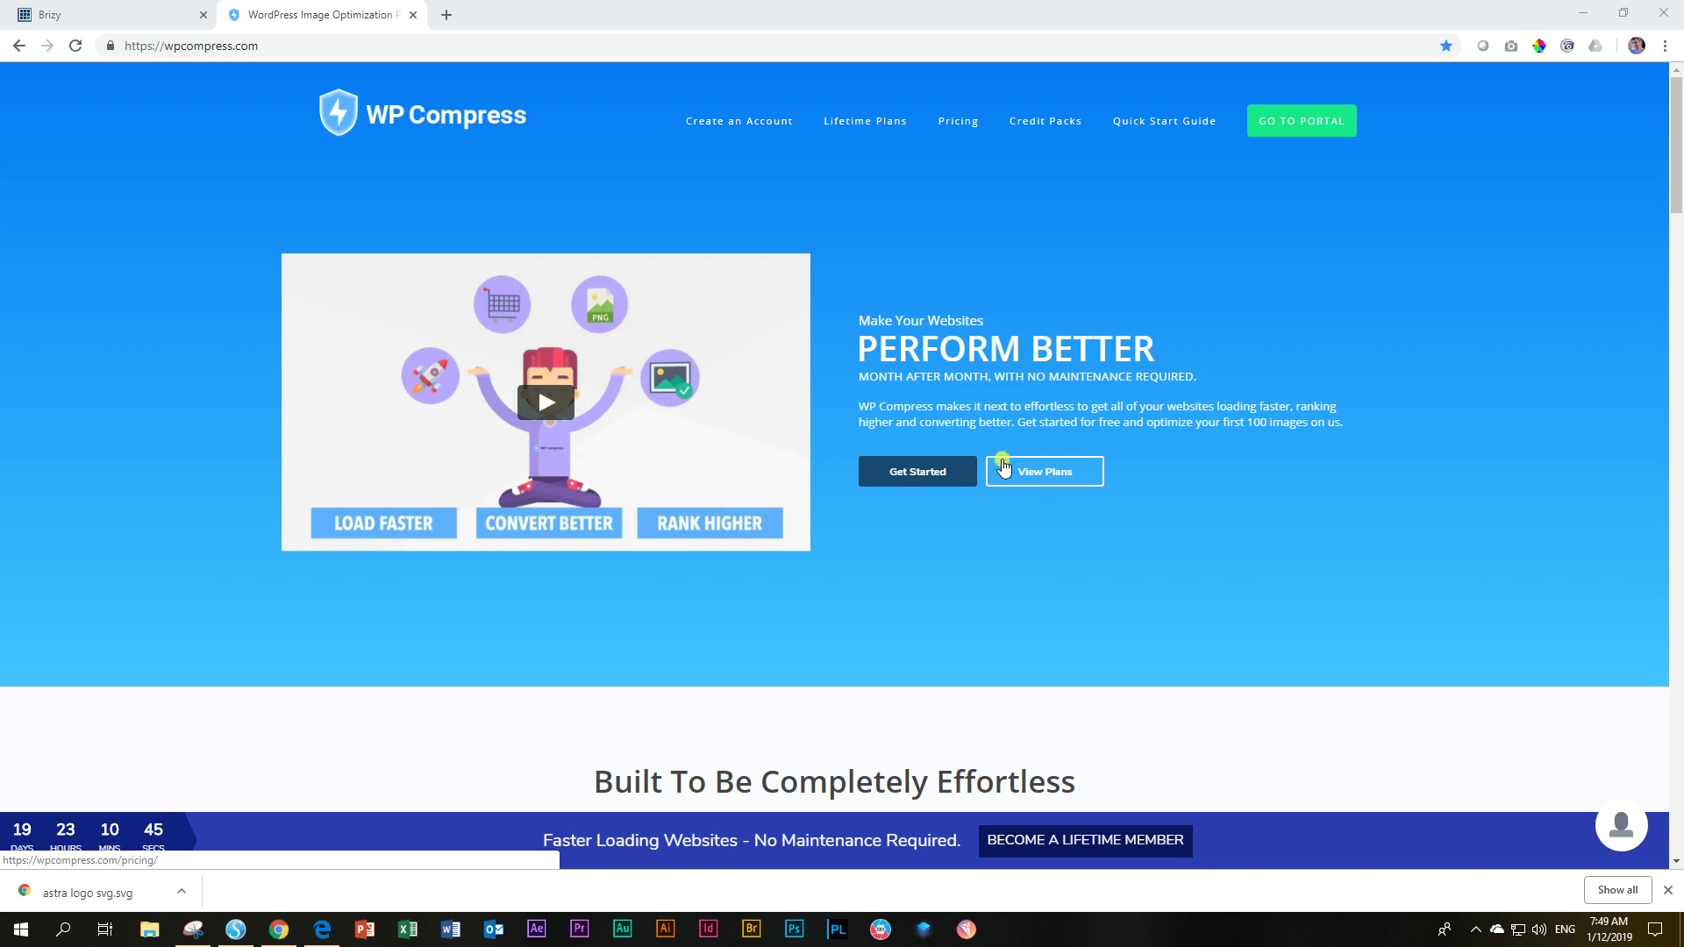
Review the WP Compress home page down to the Automatic, Secure & Complete feature list
scroll(1044, 489, down, 3)
scroll(1066, 497, up, 3)
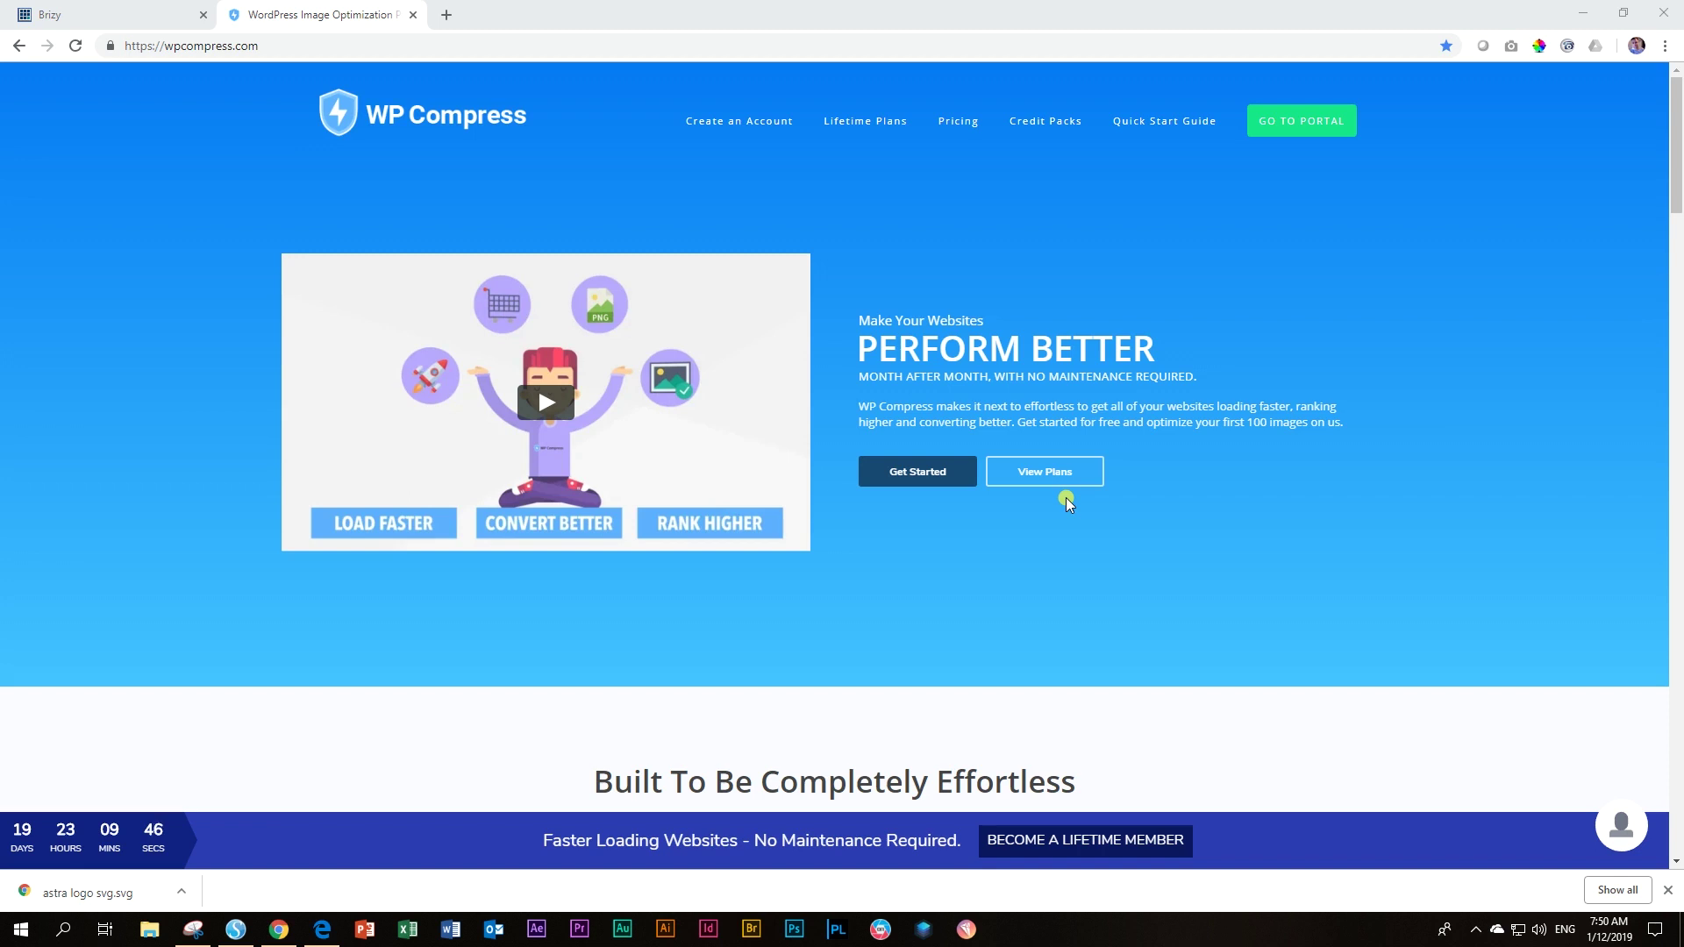
scroll(1233, 493, down, 7)
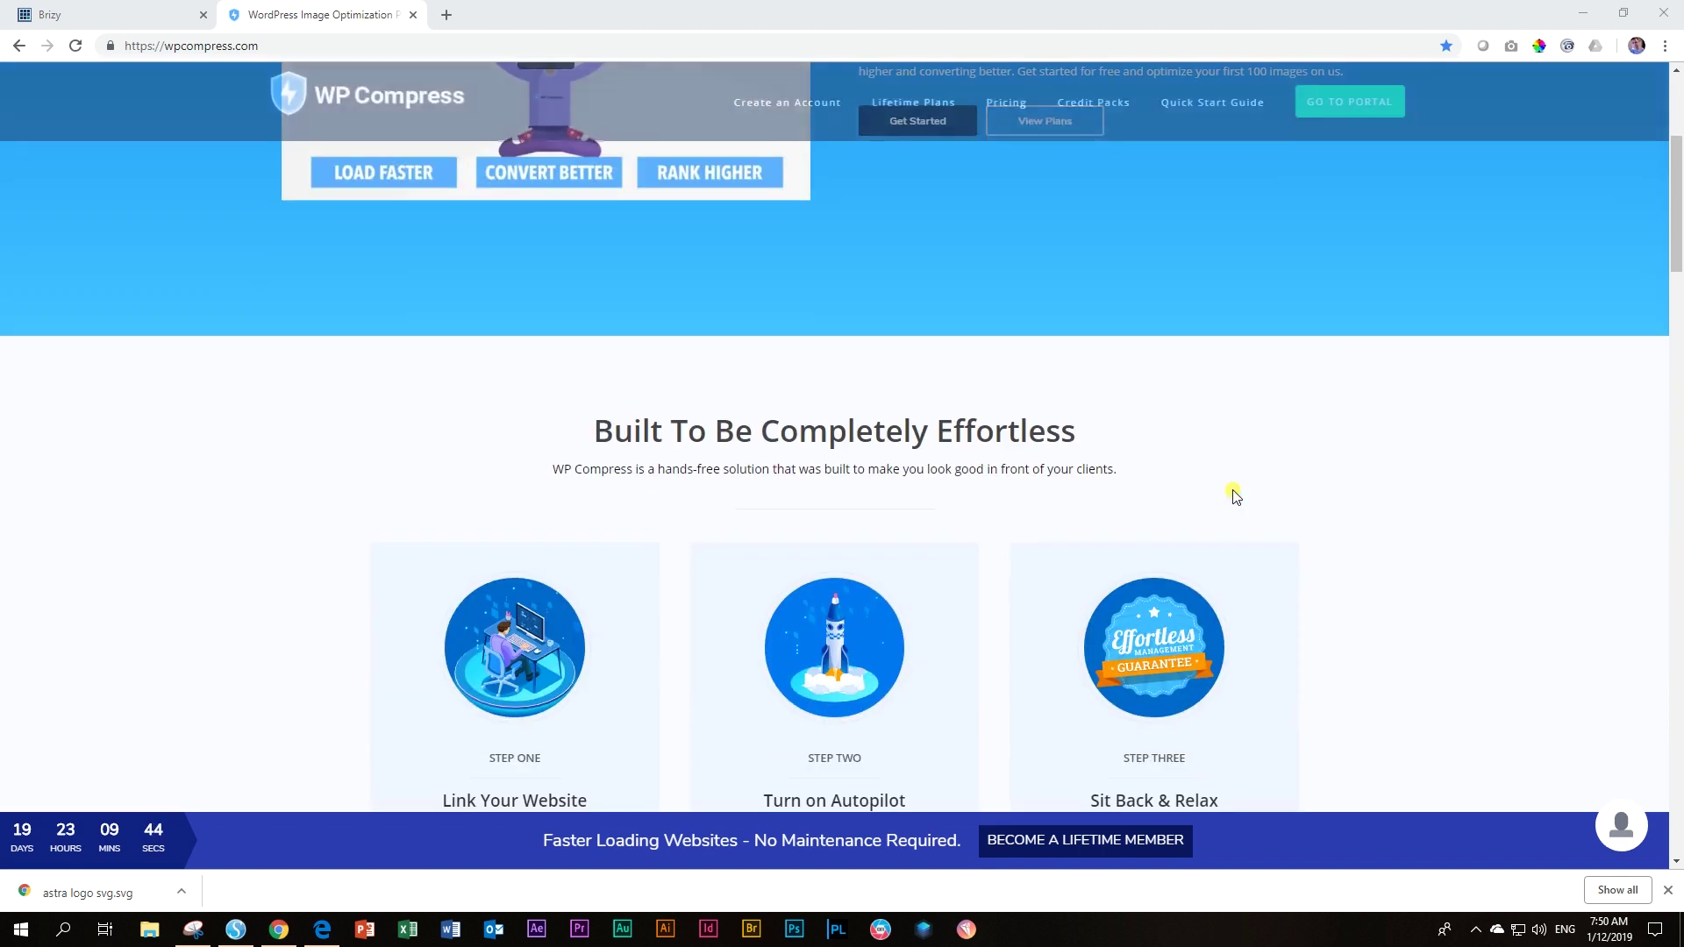
scroll(1235, 497, down, 9)
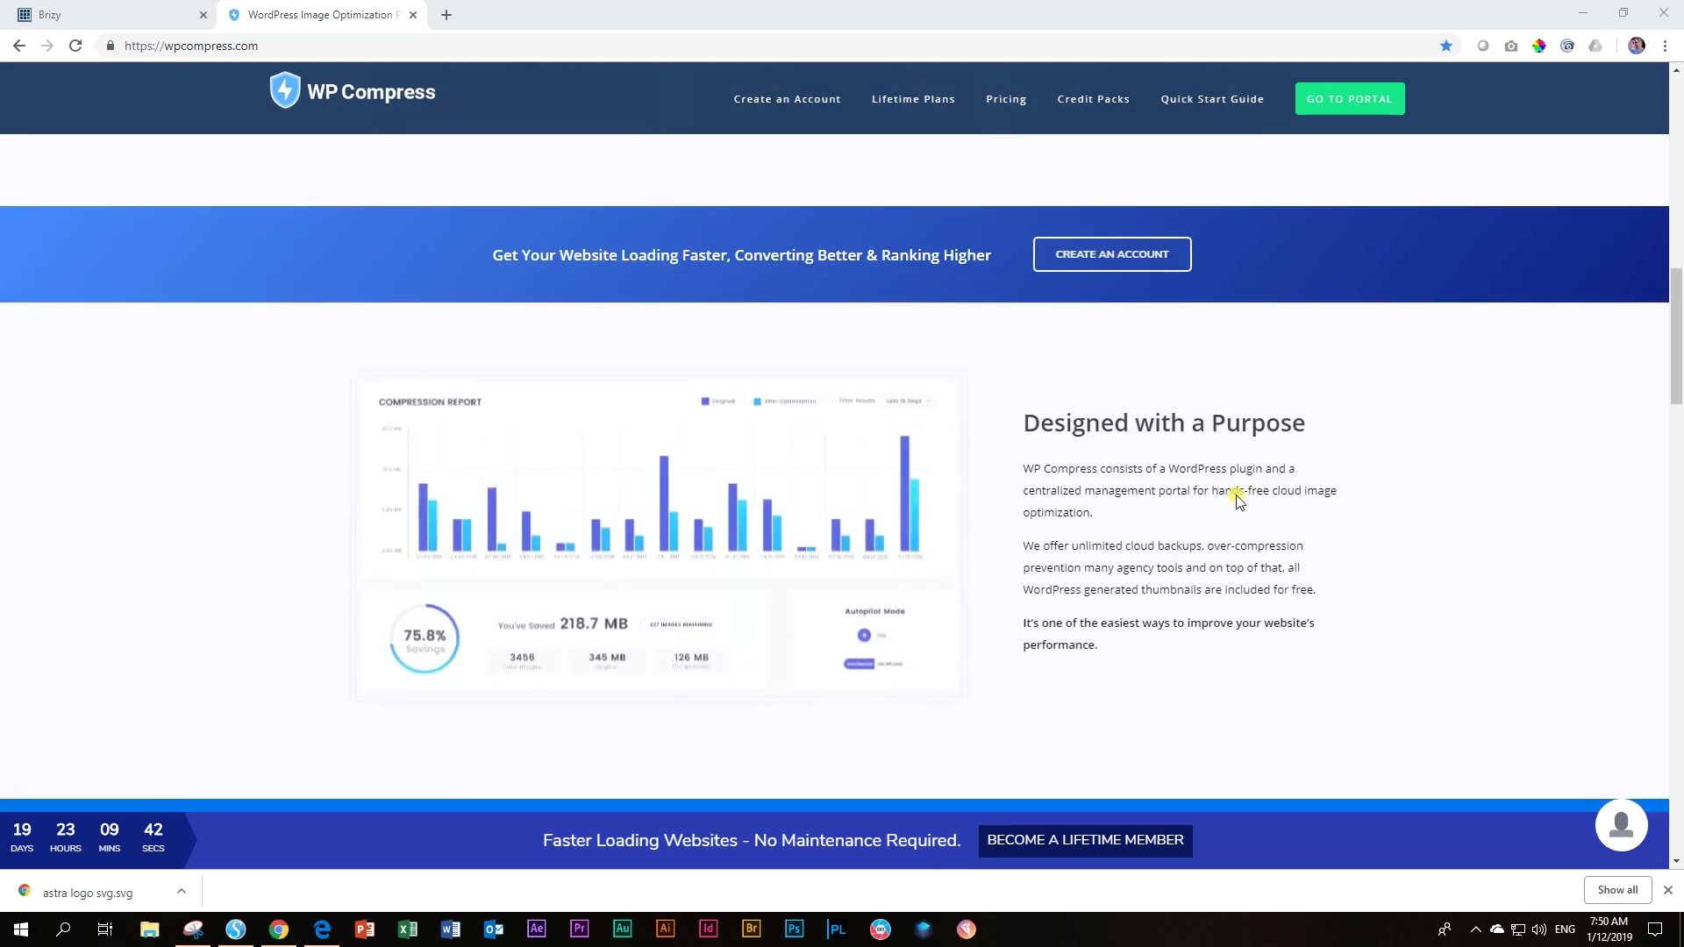
scroll(1244, 498, down, 2)
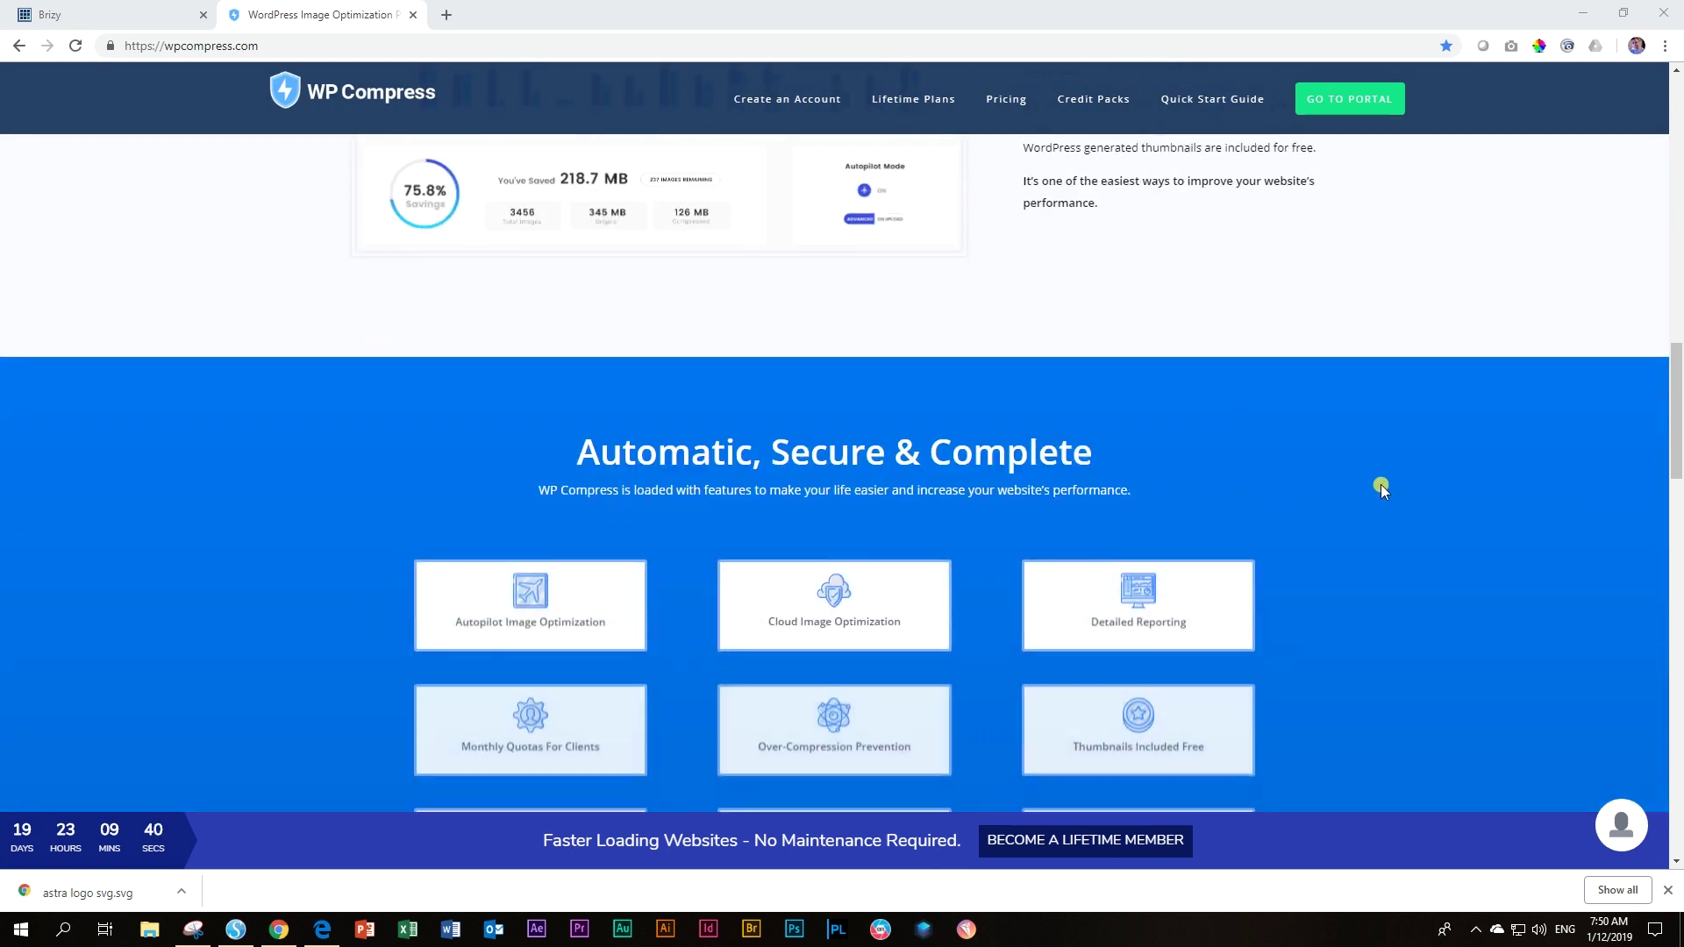
scroll(1381, 487, down, 3)
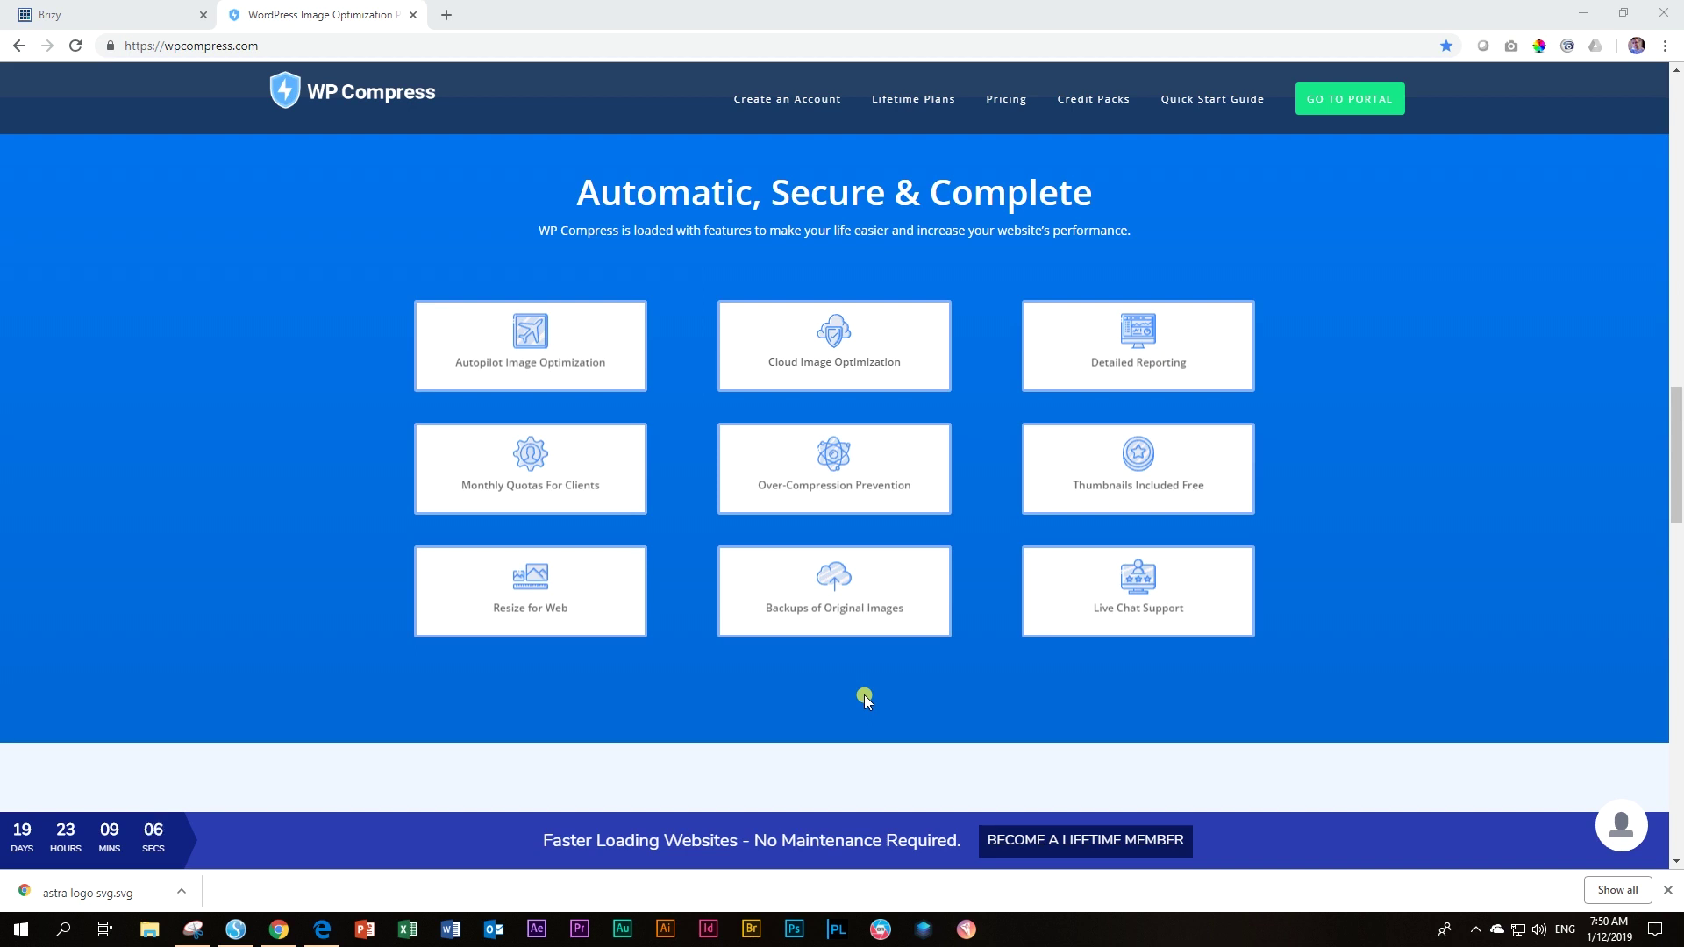
Open the WP Compress portal in a new browser tab and switch to its dashboard
right_click(1351, 105)
click(1368, 119)
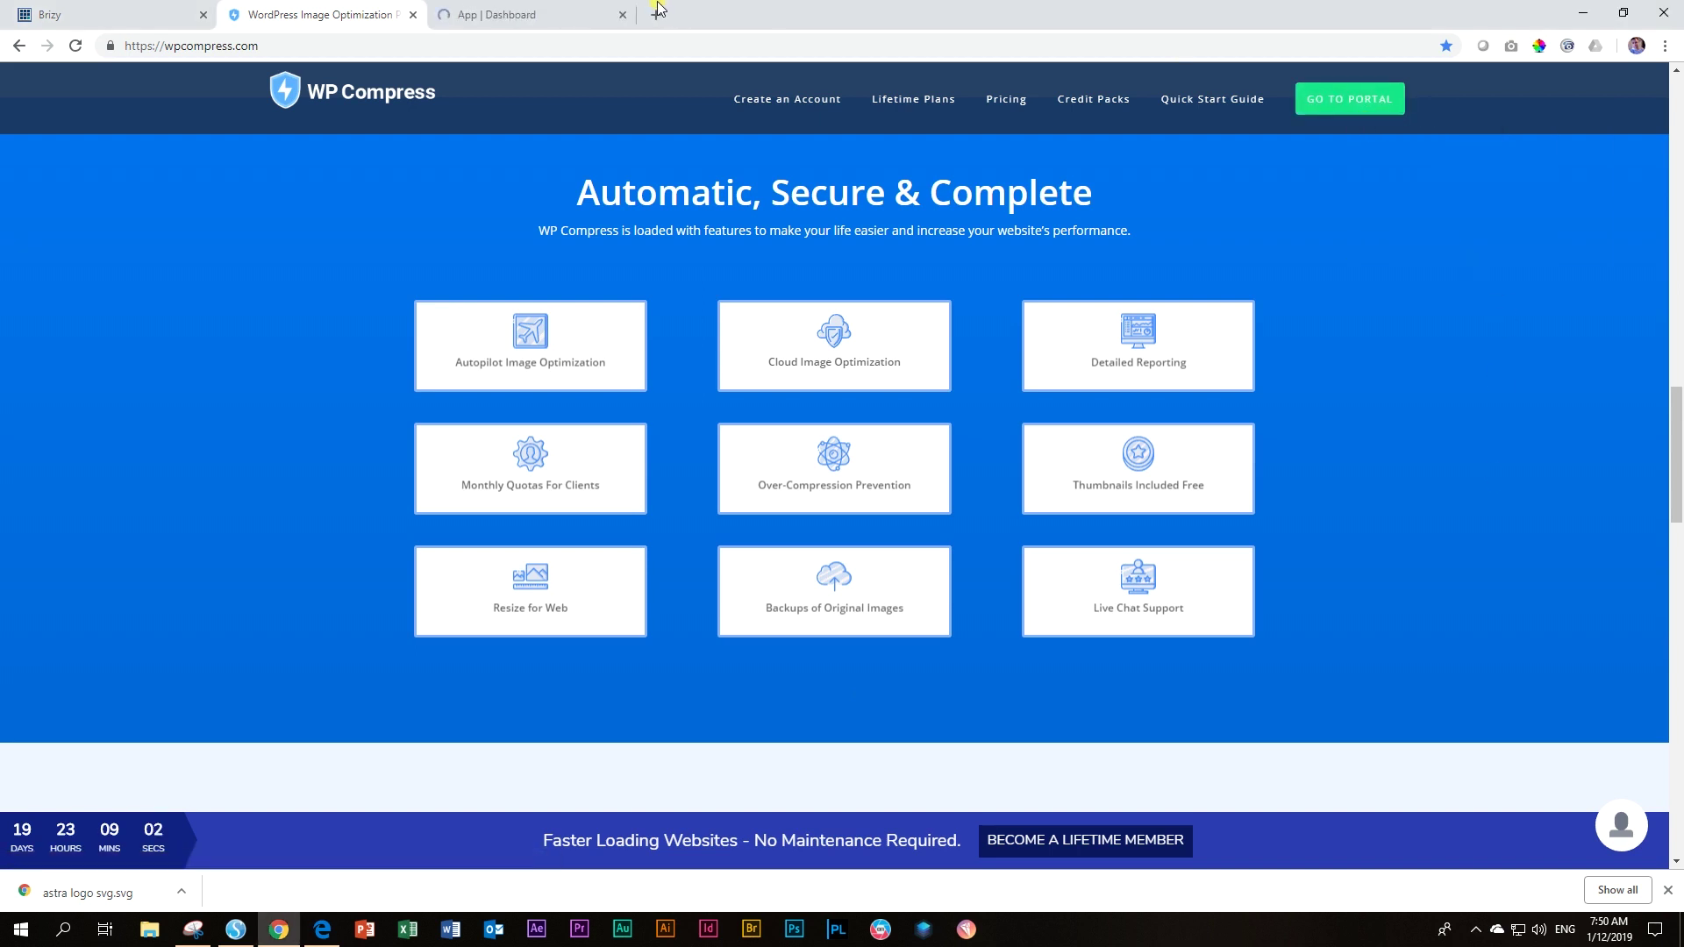
click(575, 12)
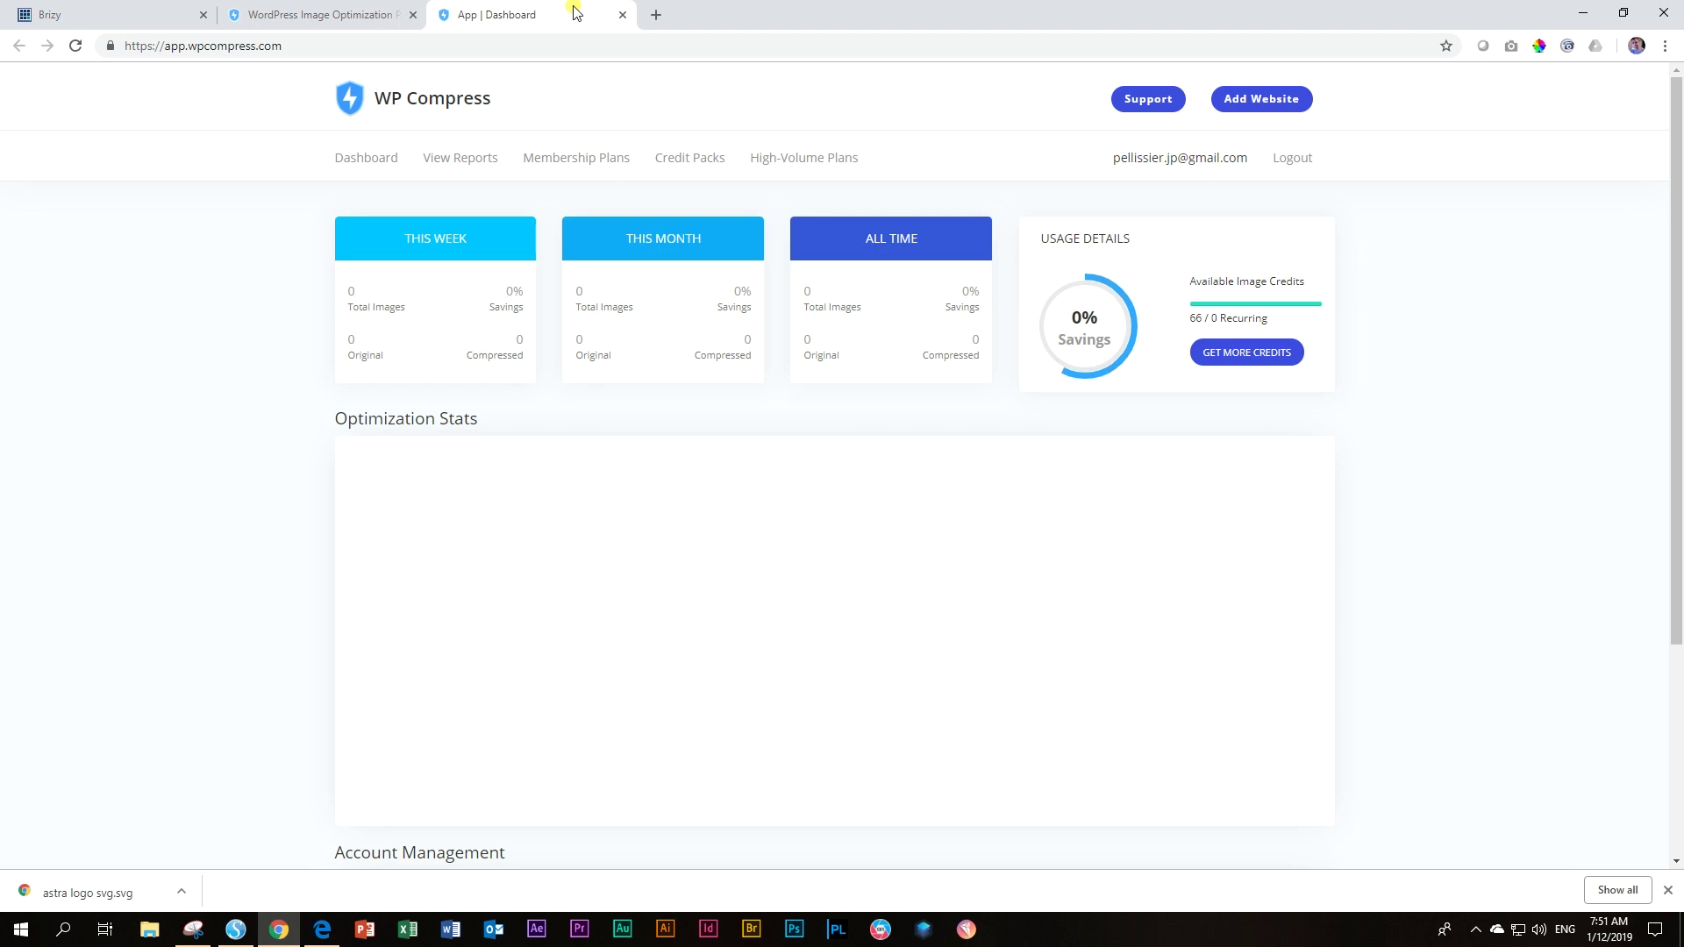
Look through the images on the whole Brizy pet services page, then return to its beginning
click(162, 9)
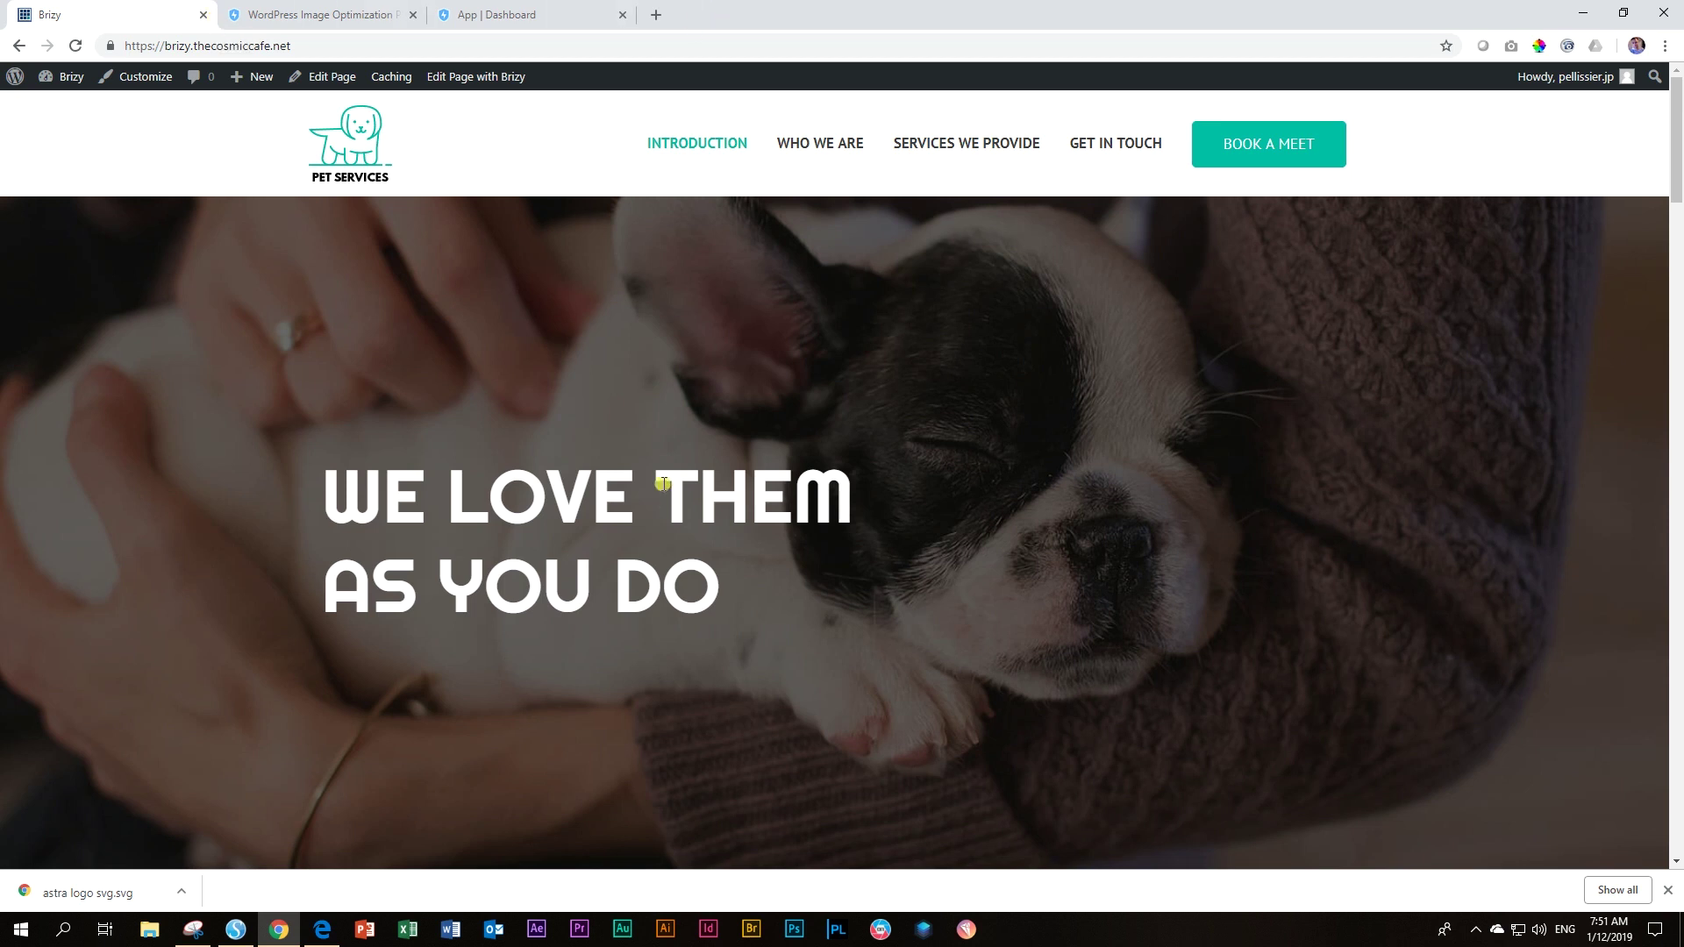
scroll(665, 490, down, 15)
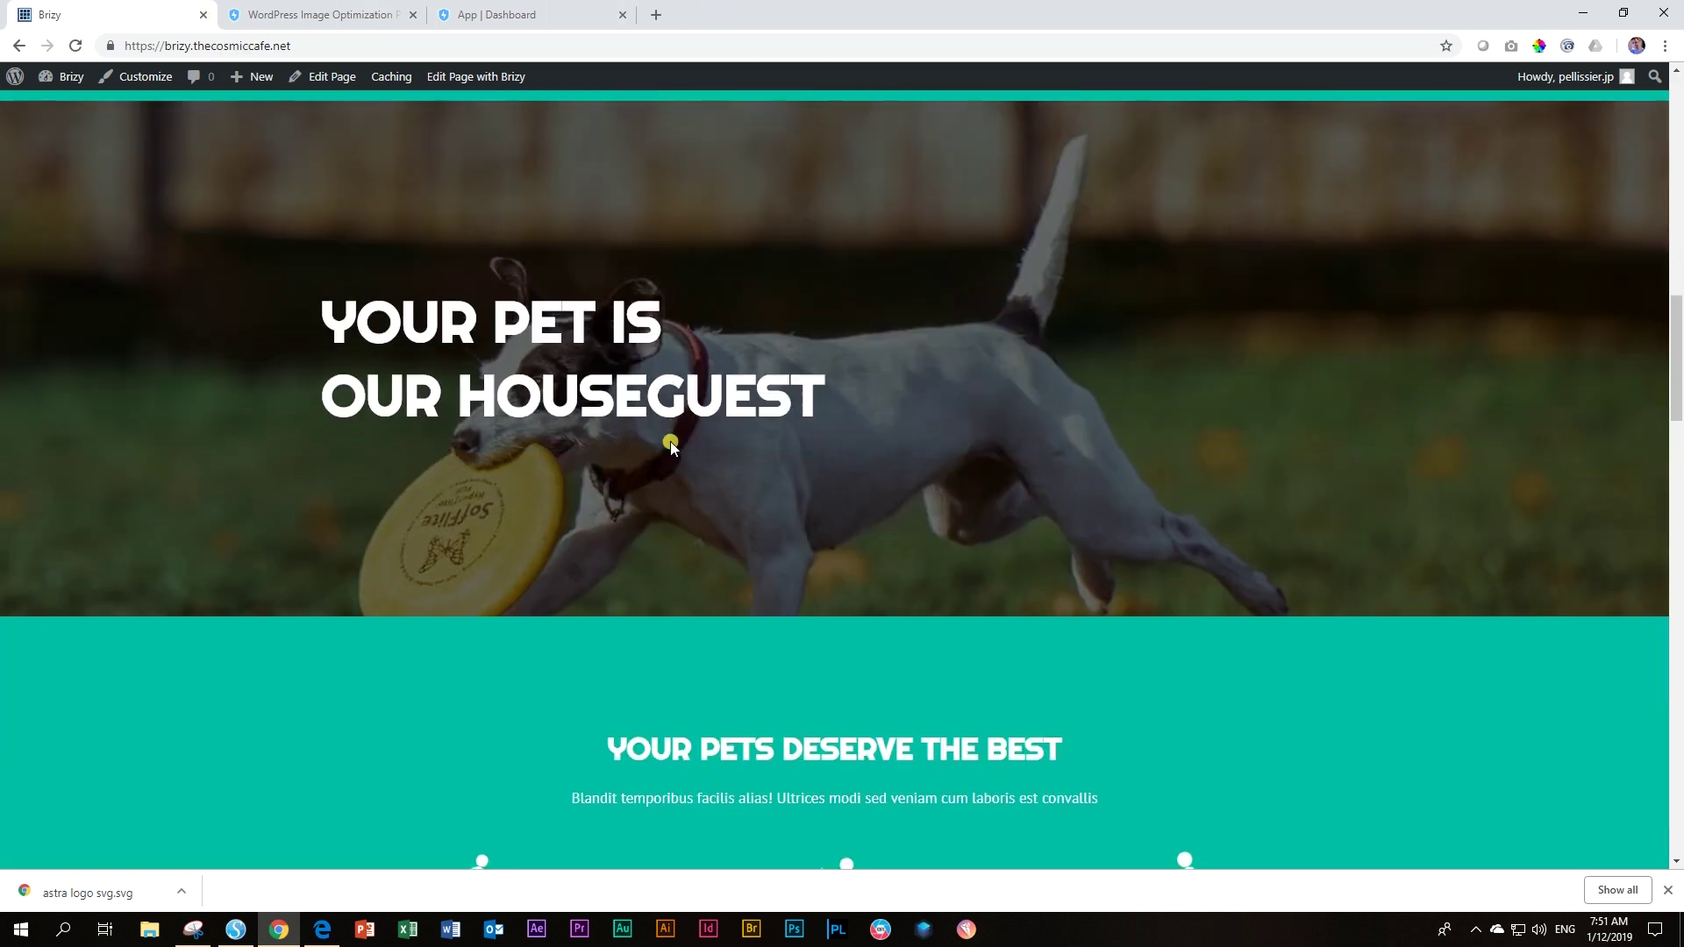
scroll(670, 440, down, 15)
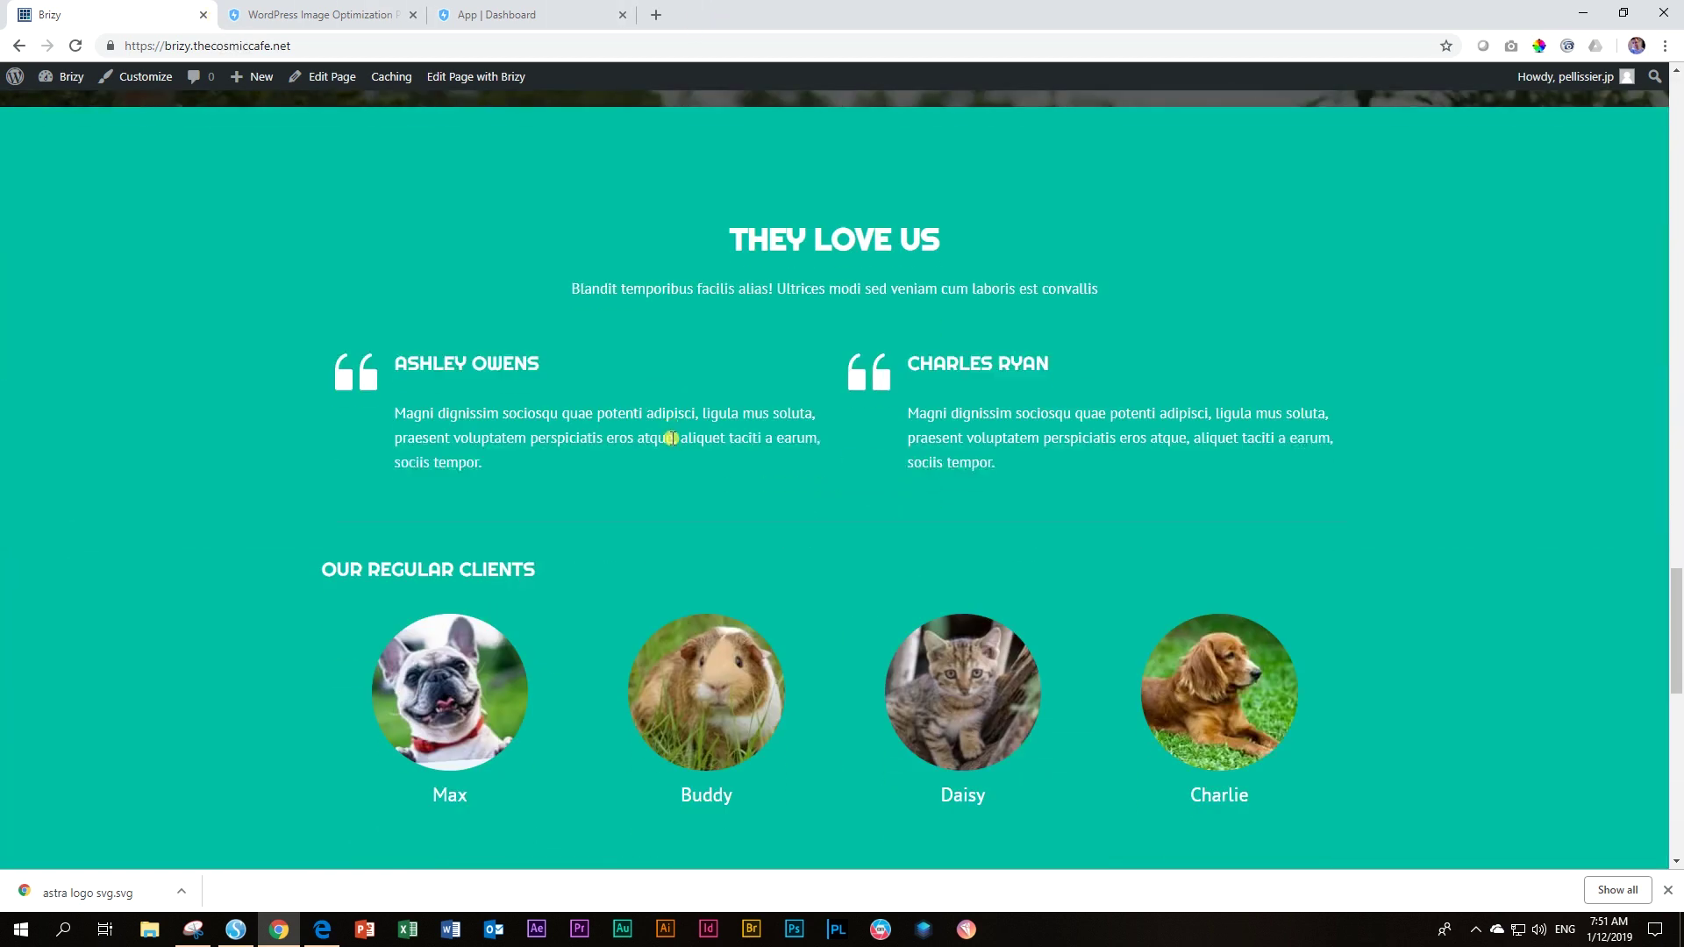
scroll(671, 436, down, 12)
scroll(674, 437, up, 8)
scroll(677, 437, up, 20)
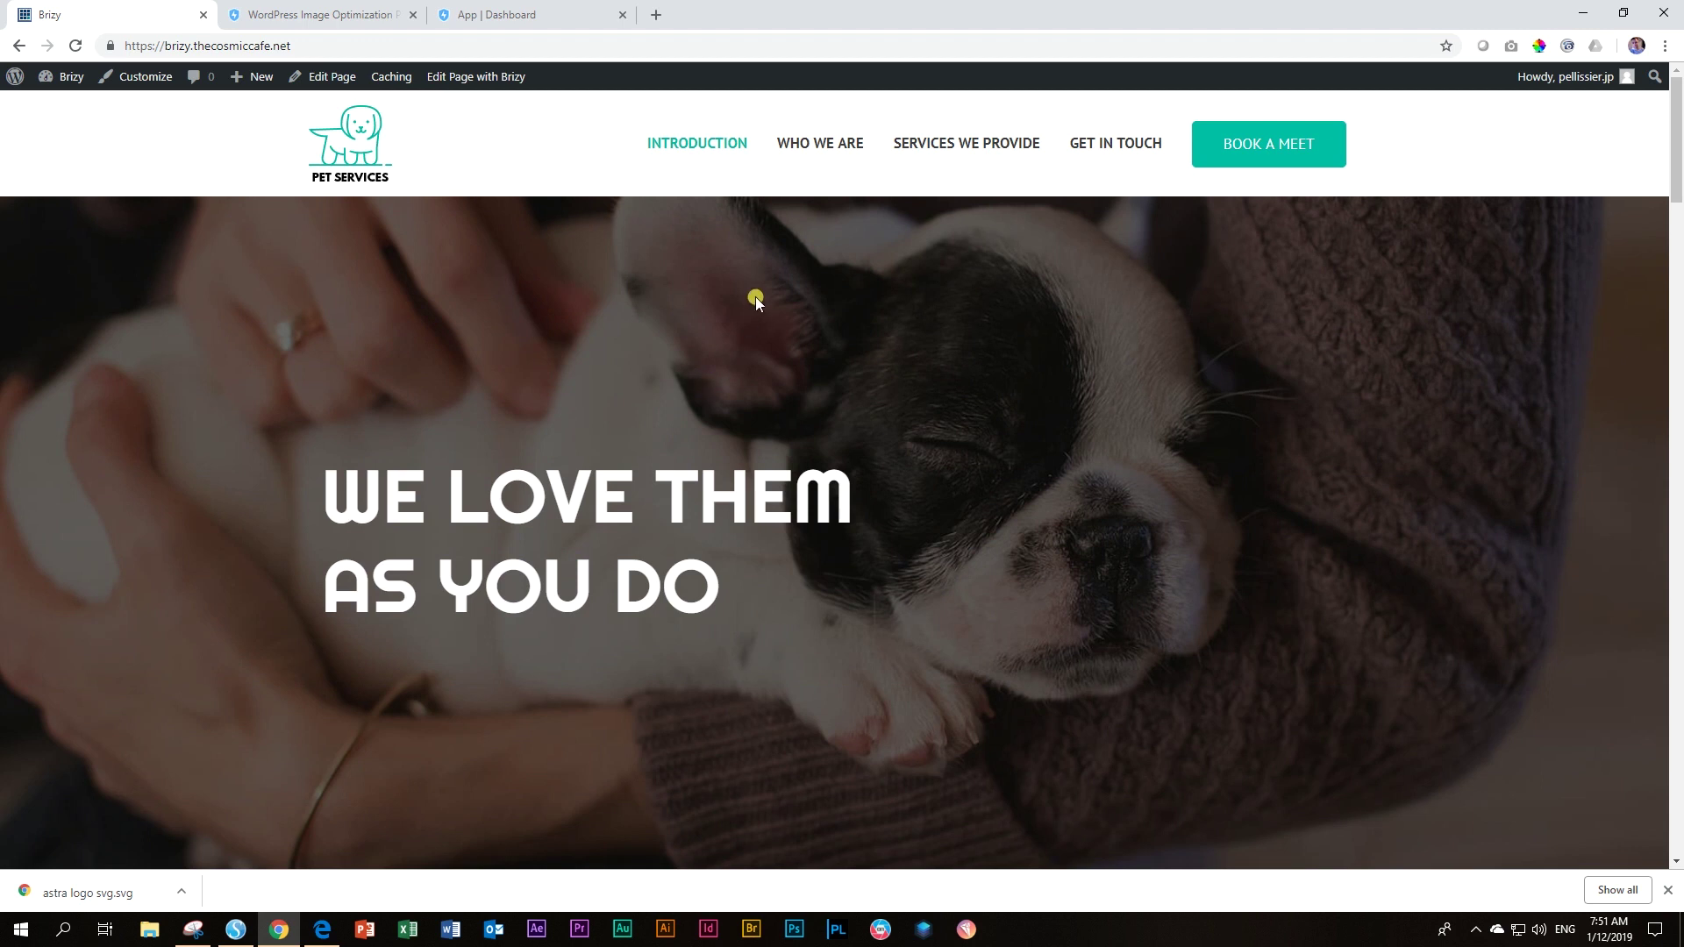
Open the Media Library in the Brizy site's WordPress admin
mouse_move(57, 77)
click(50, 109)
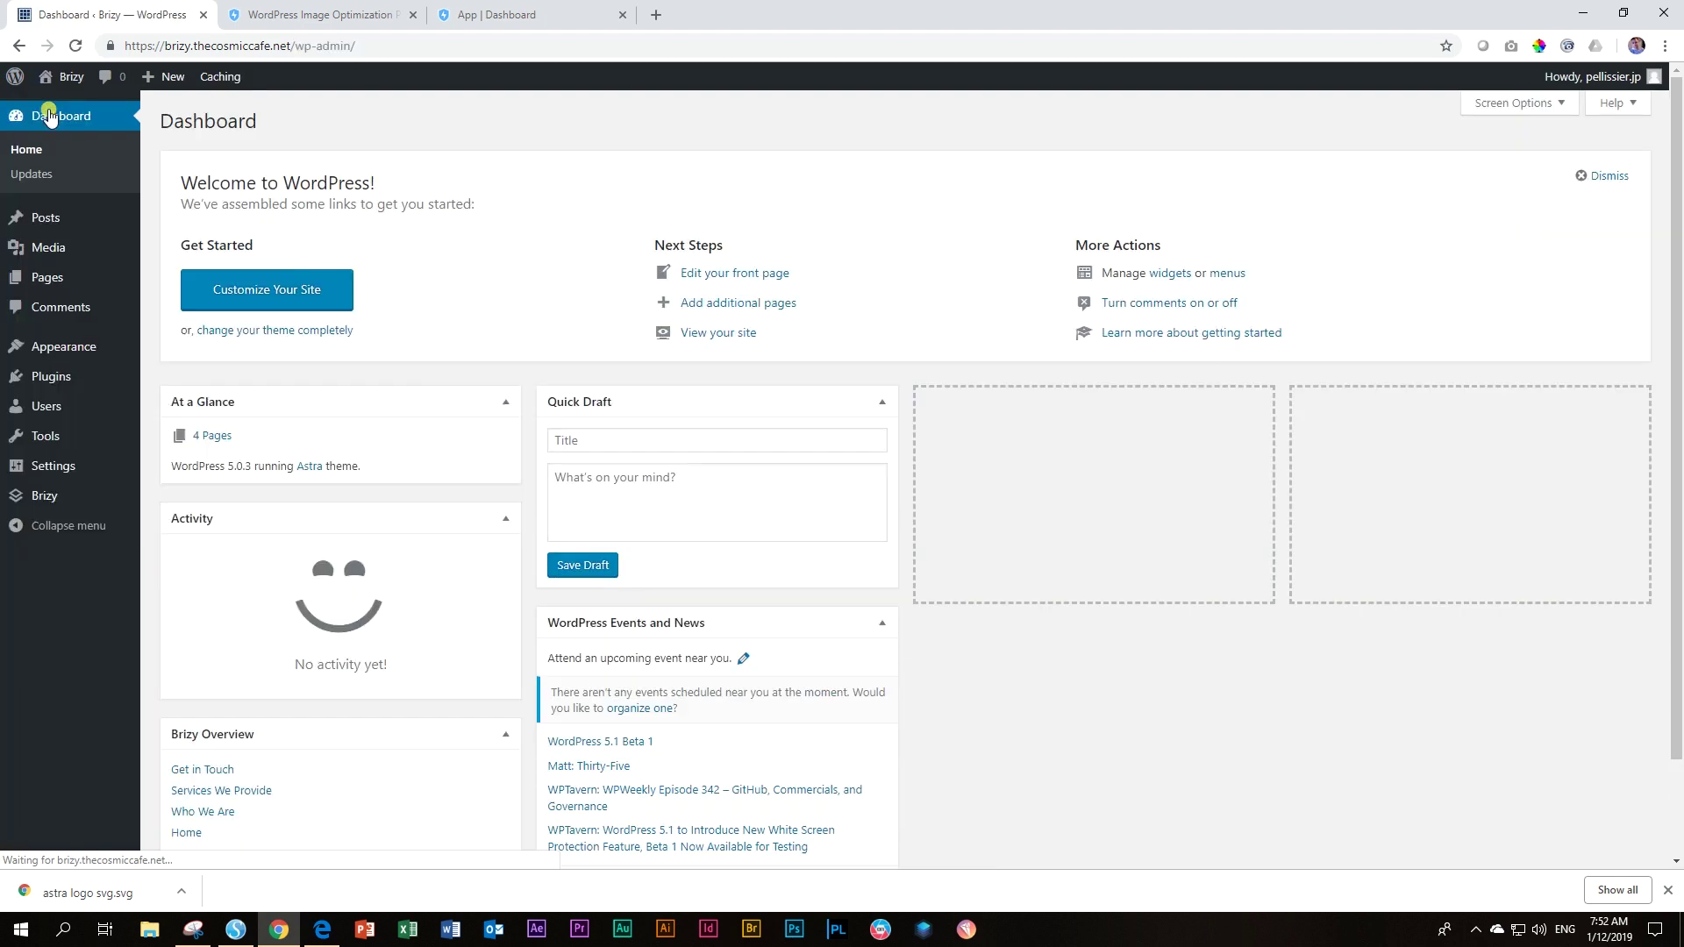
mouse_move(47, 254)
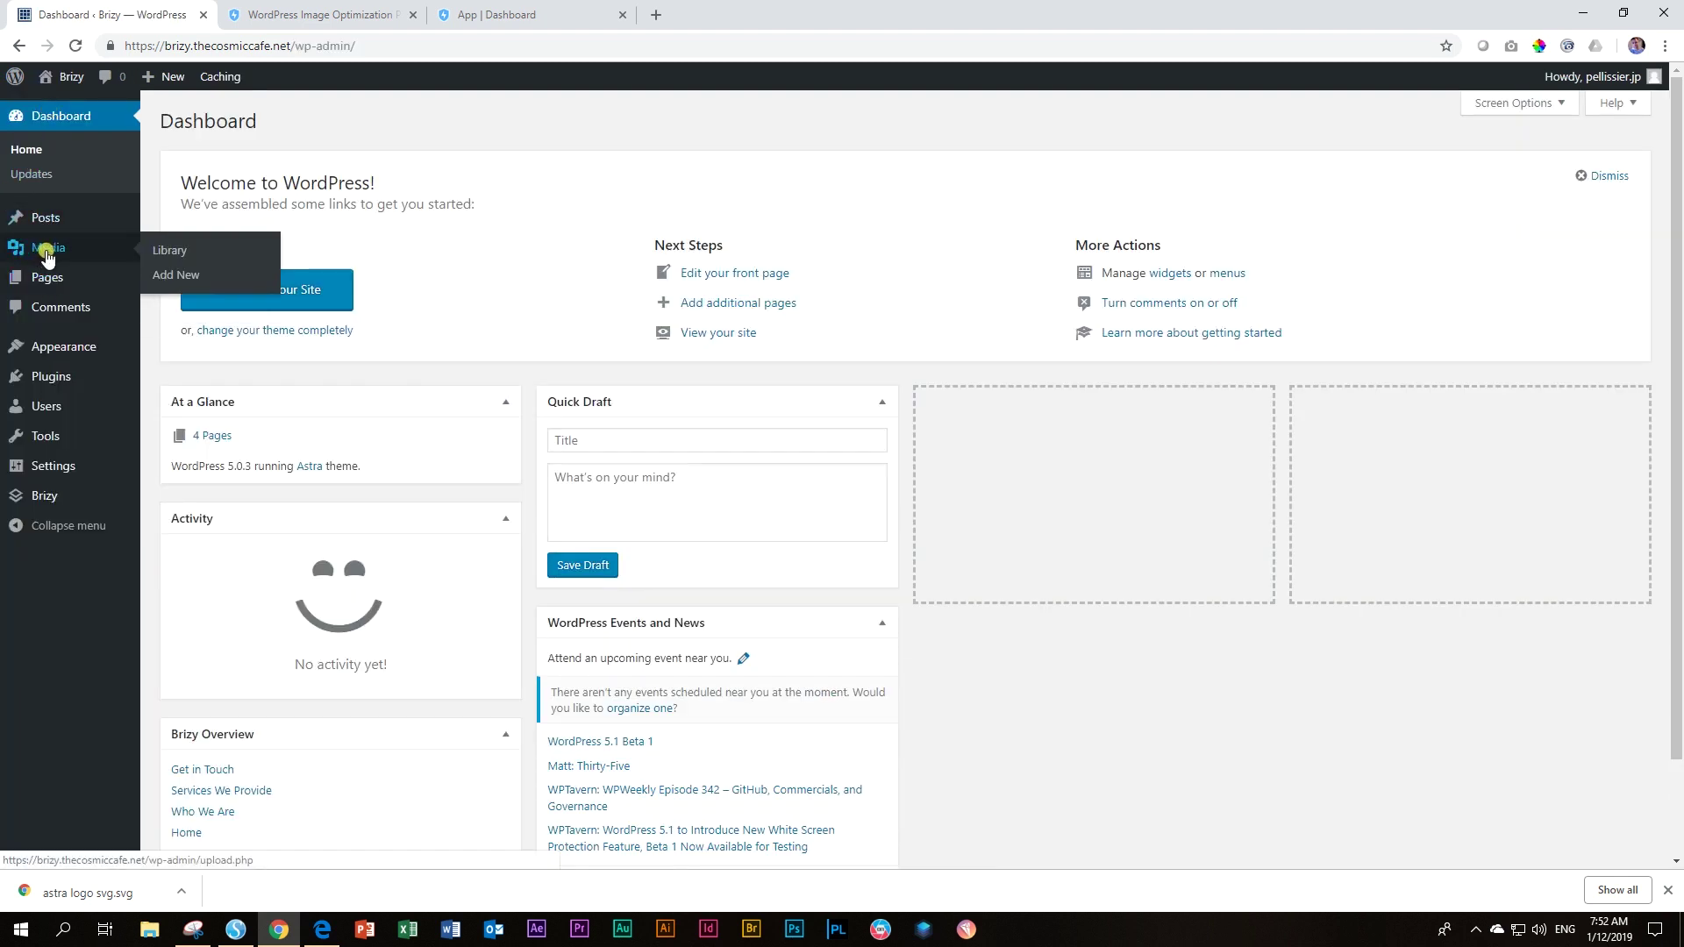
click(181, 255)
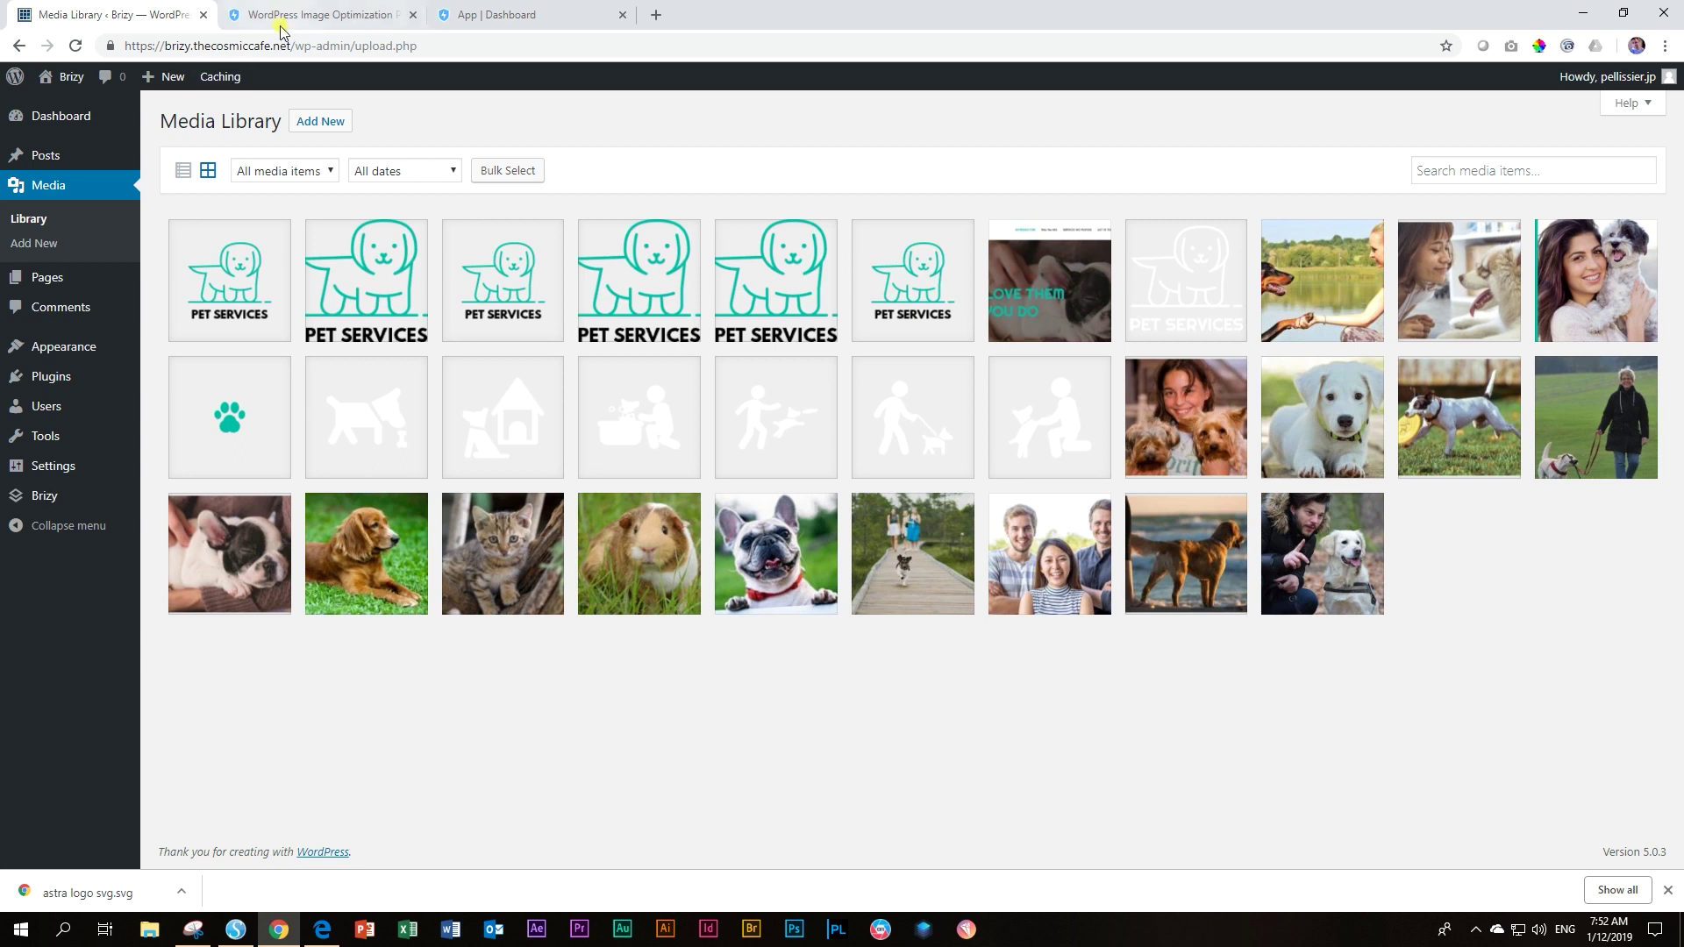
Examine the media files in list view, then switch the Media Library back to grid view
click(183, 171)
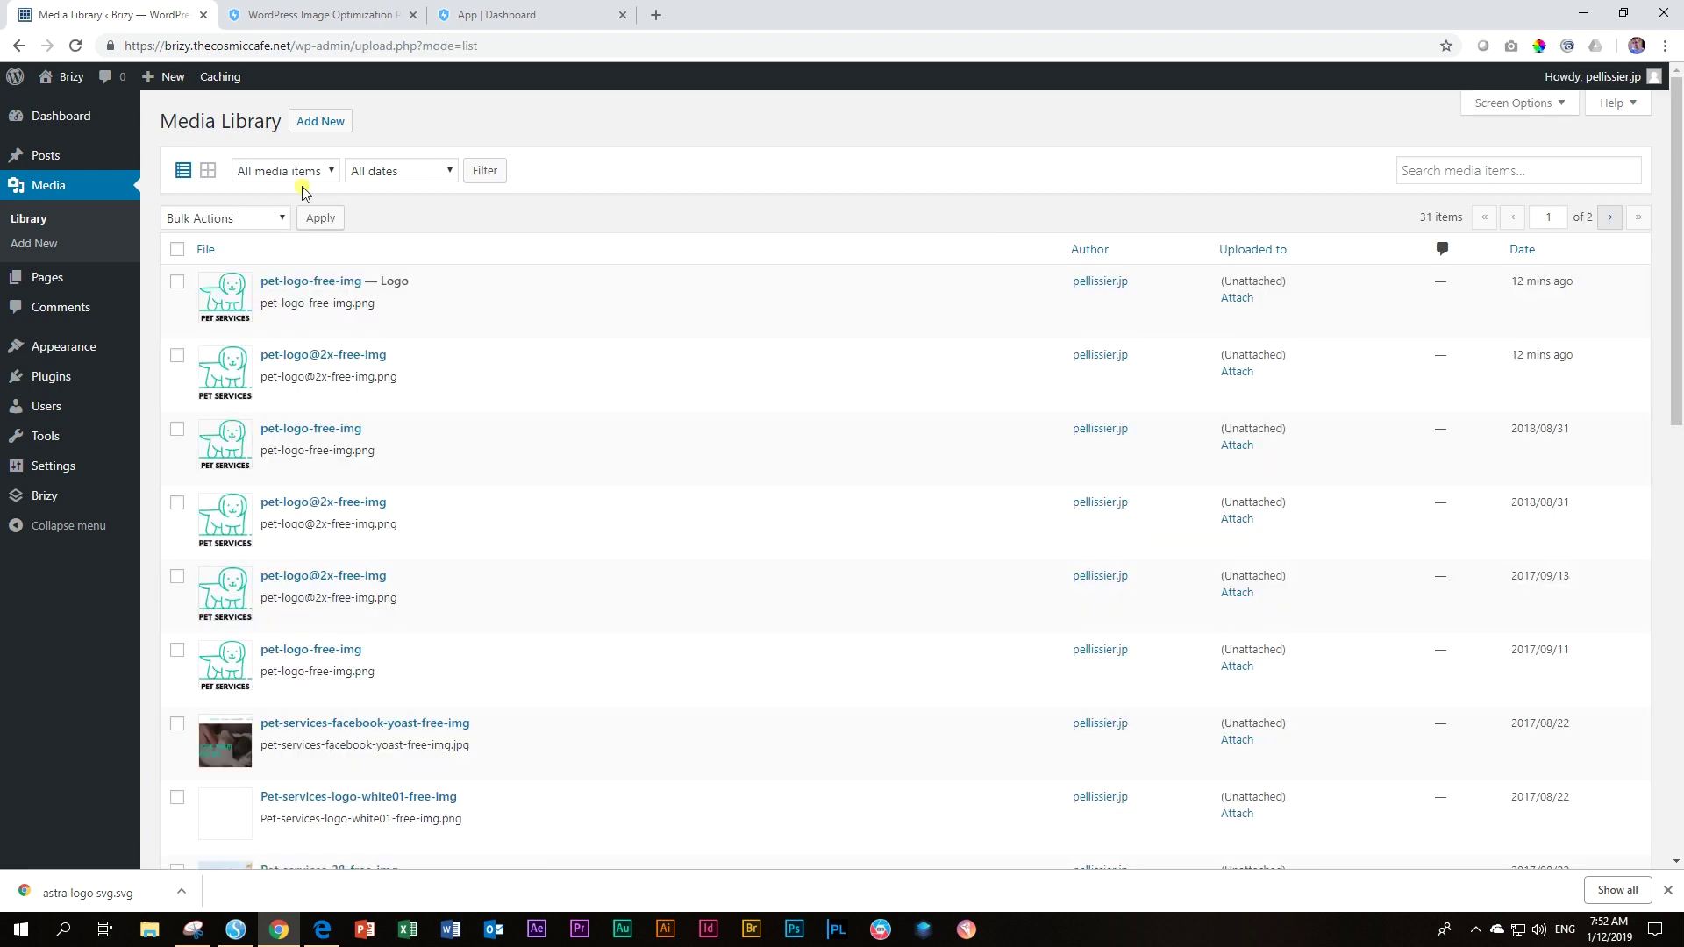
scroll(412, 334, down, 5)
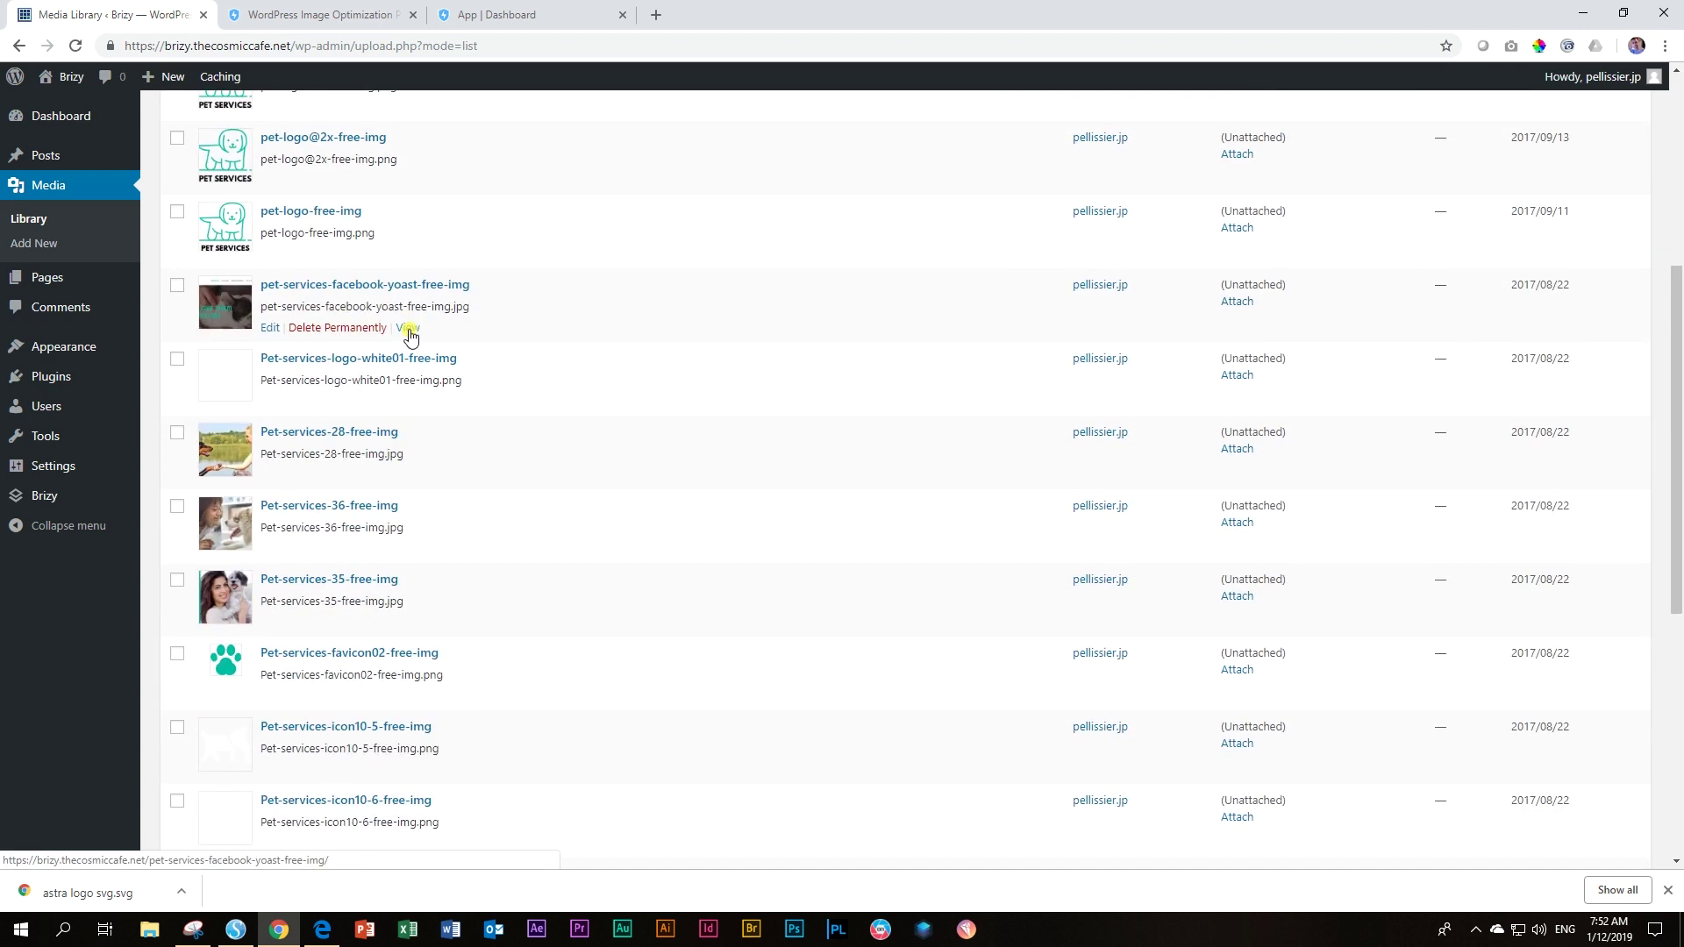
scroll(410, 336, down, 5)
scroll(412, 335, up, 10)
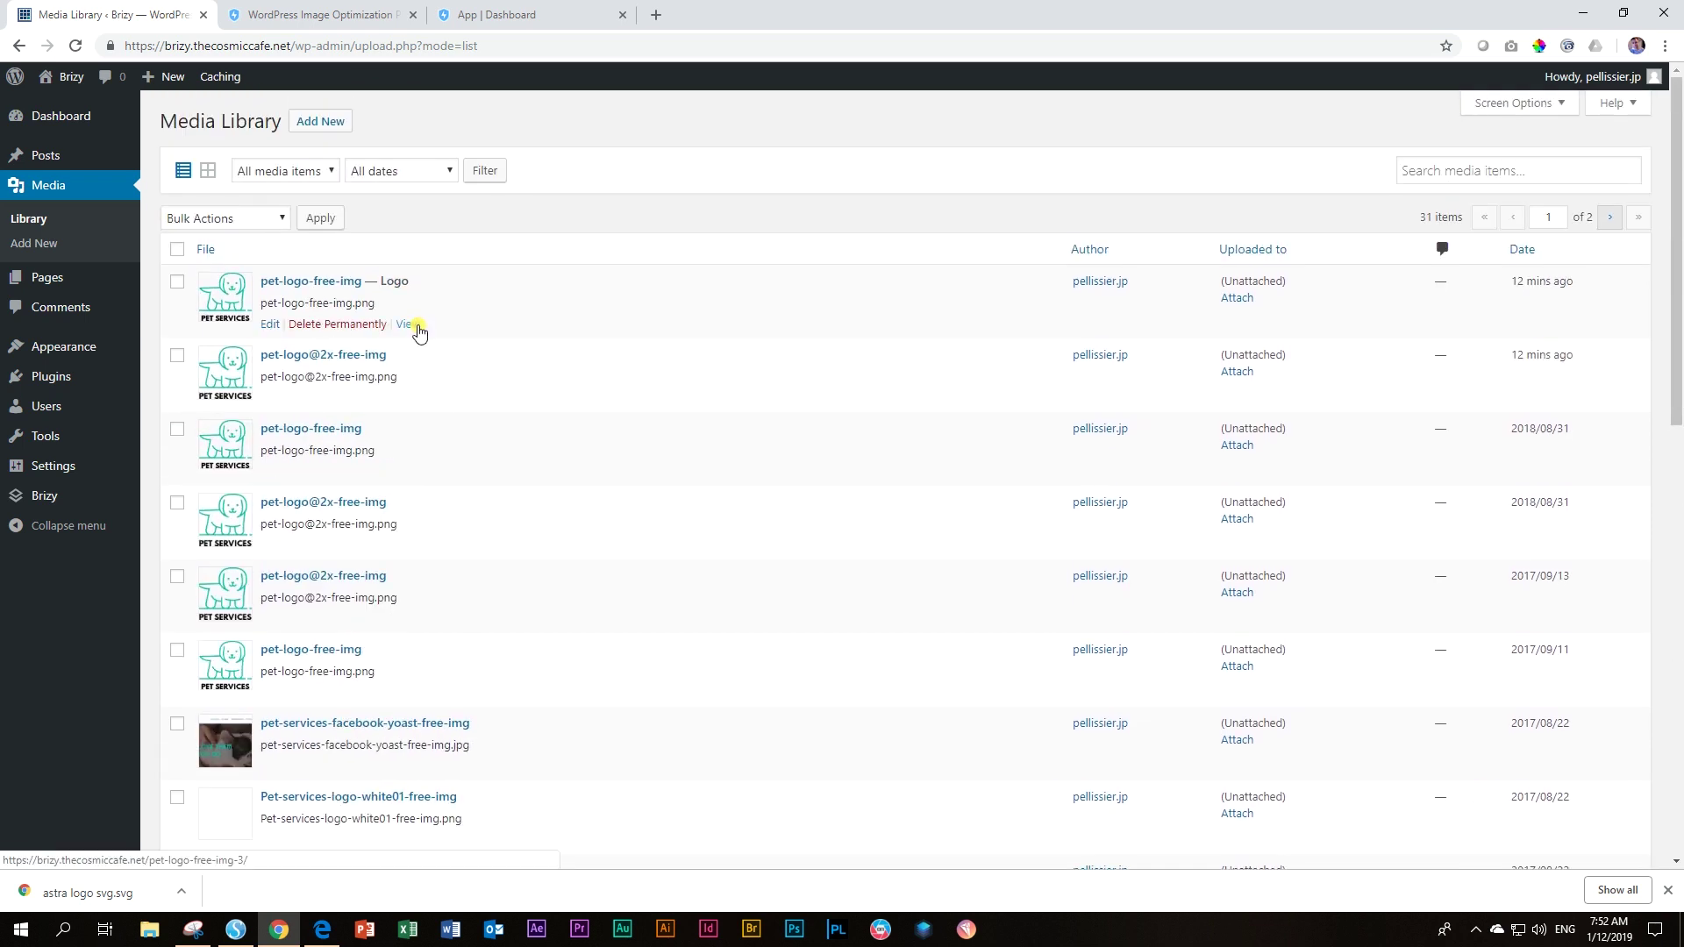
click(208, 170)
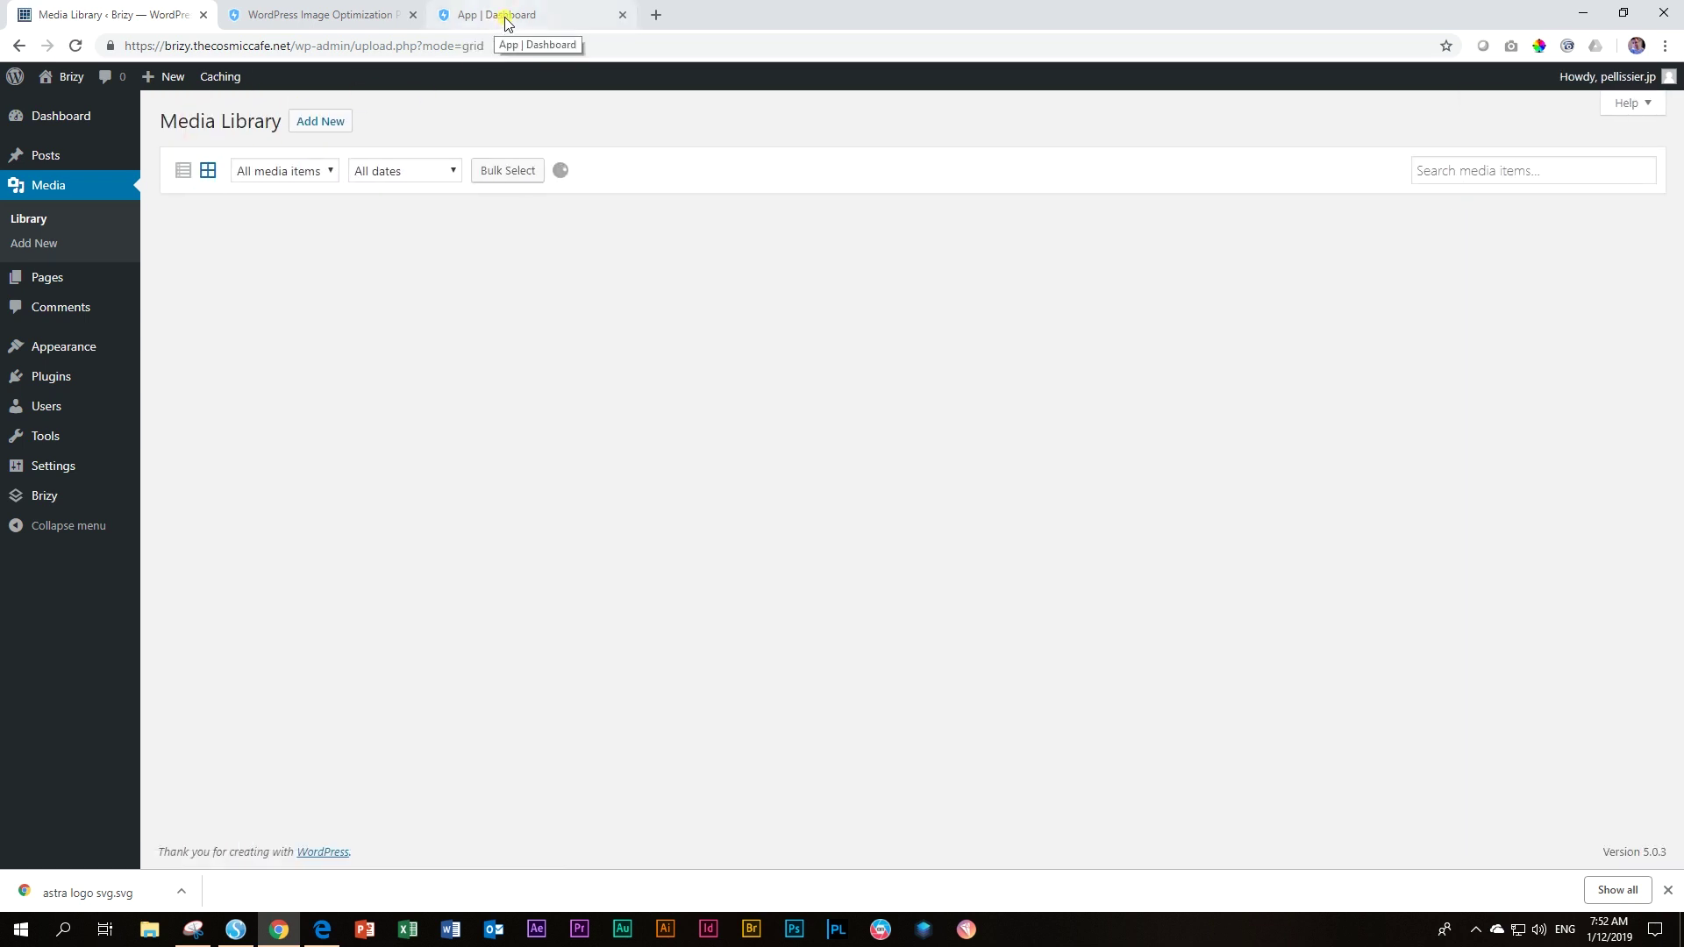
Start adding a new website in the WP Compress portal and advance the Quick Connect Wizard to the API key
click(372, 15)
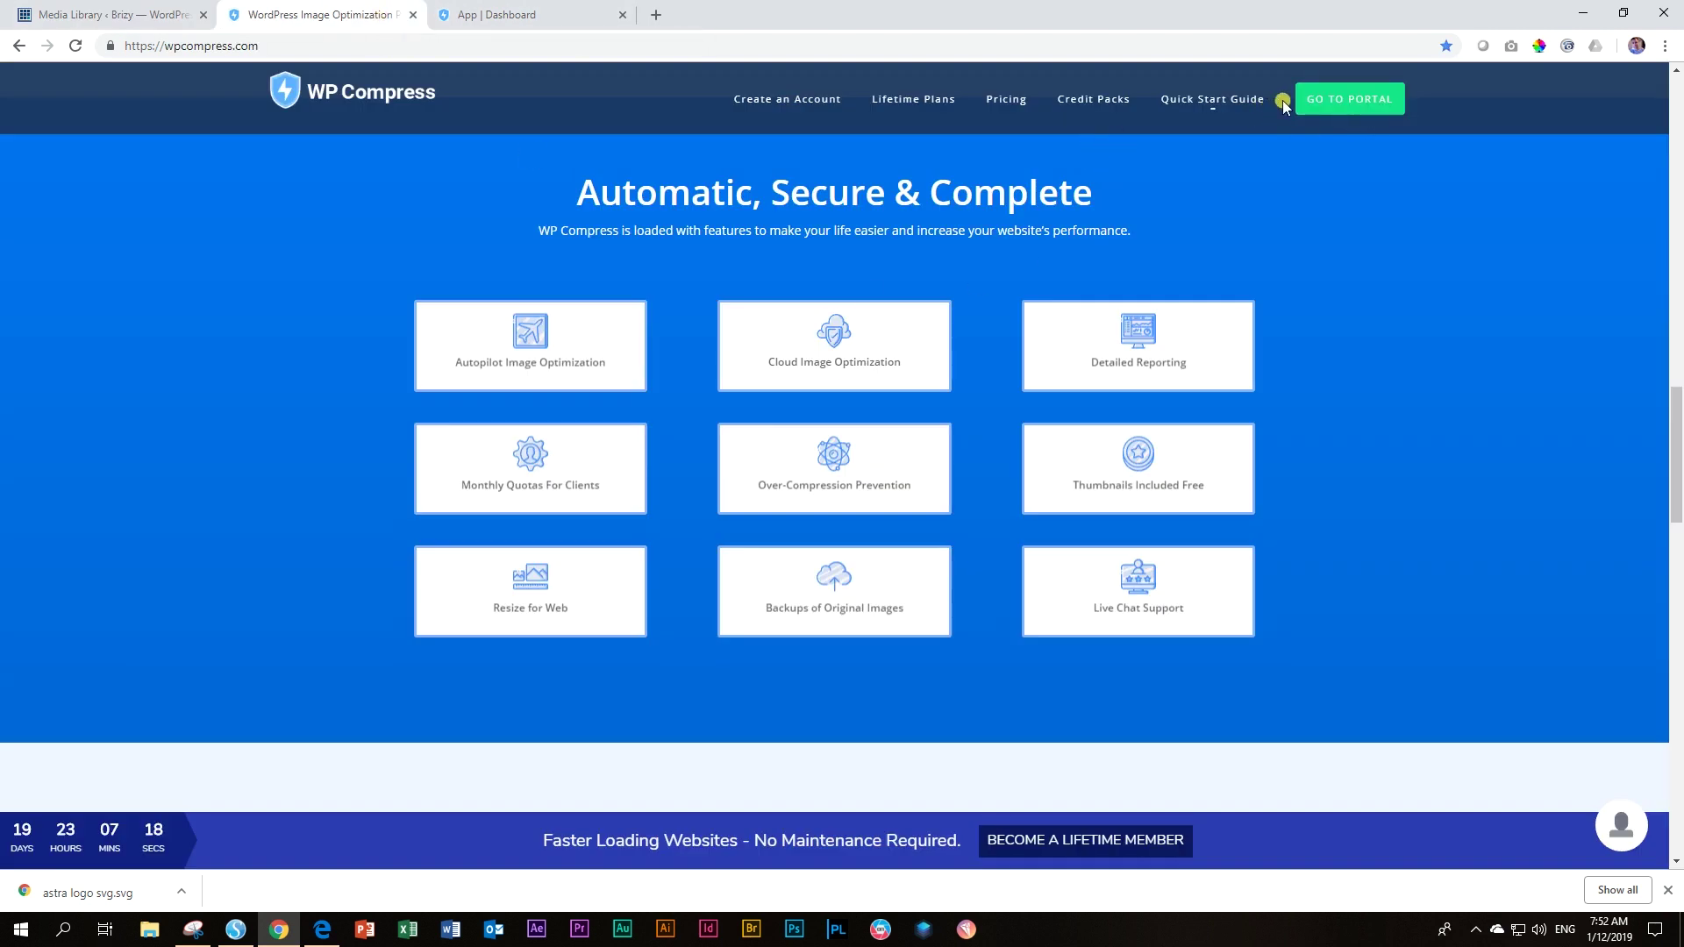
click(632, 16)
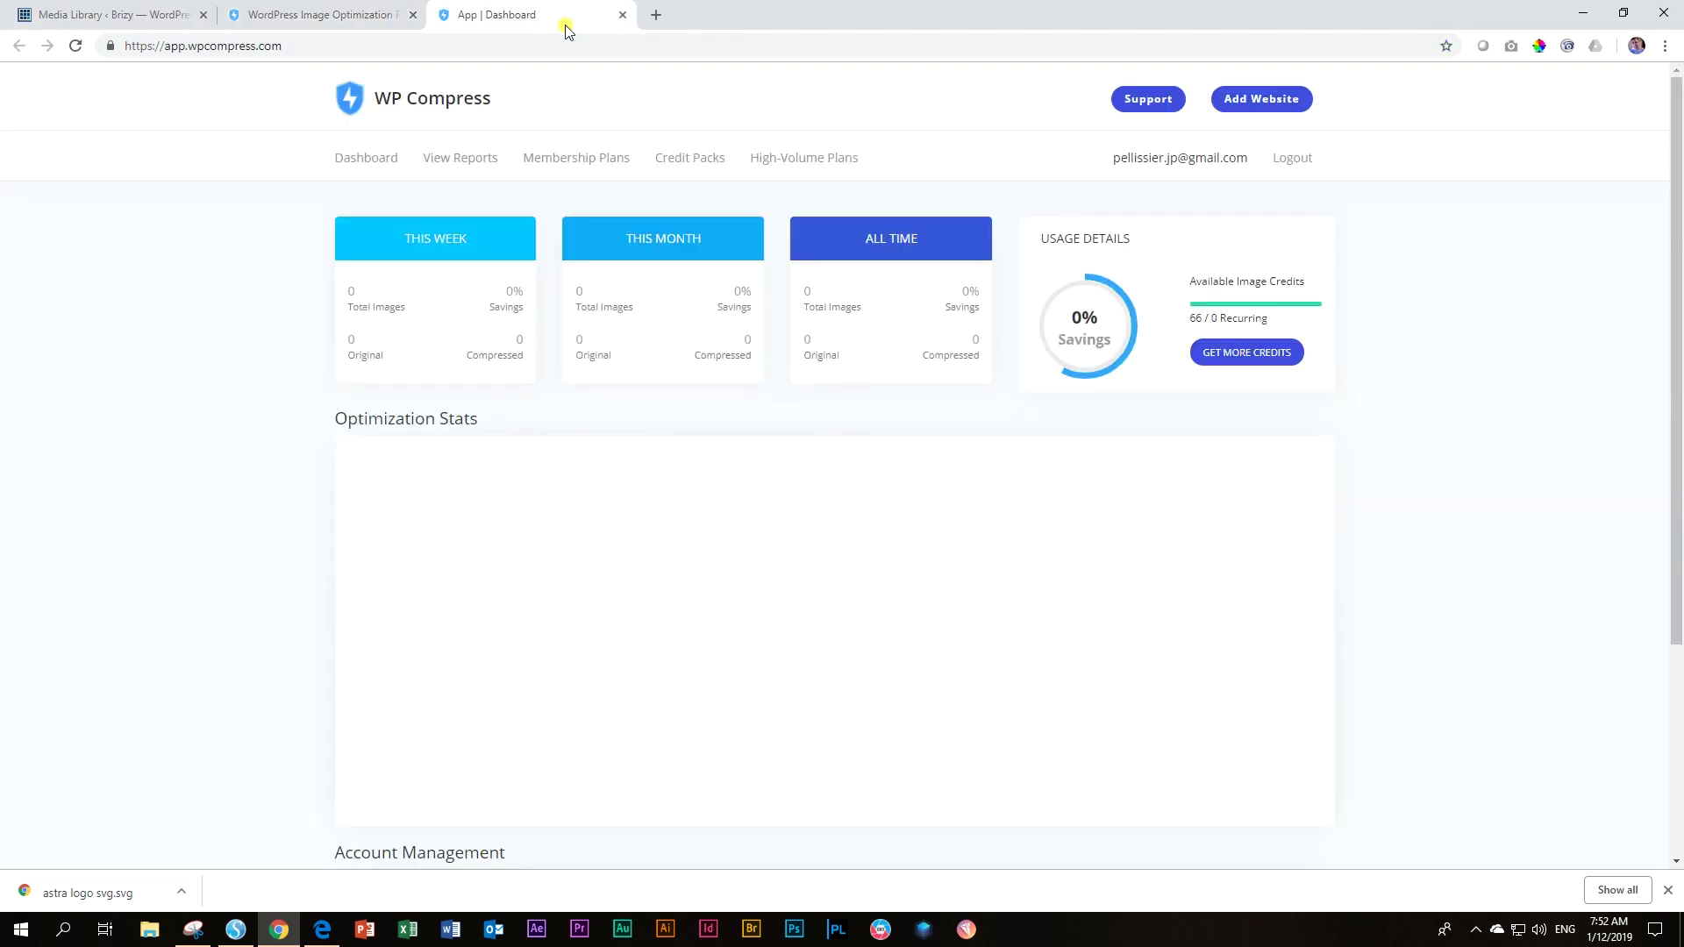
click(1269, 103)
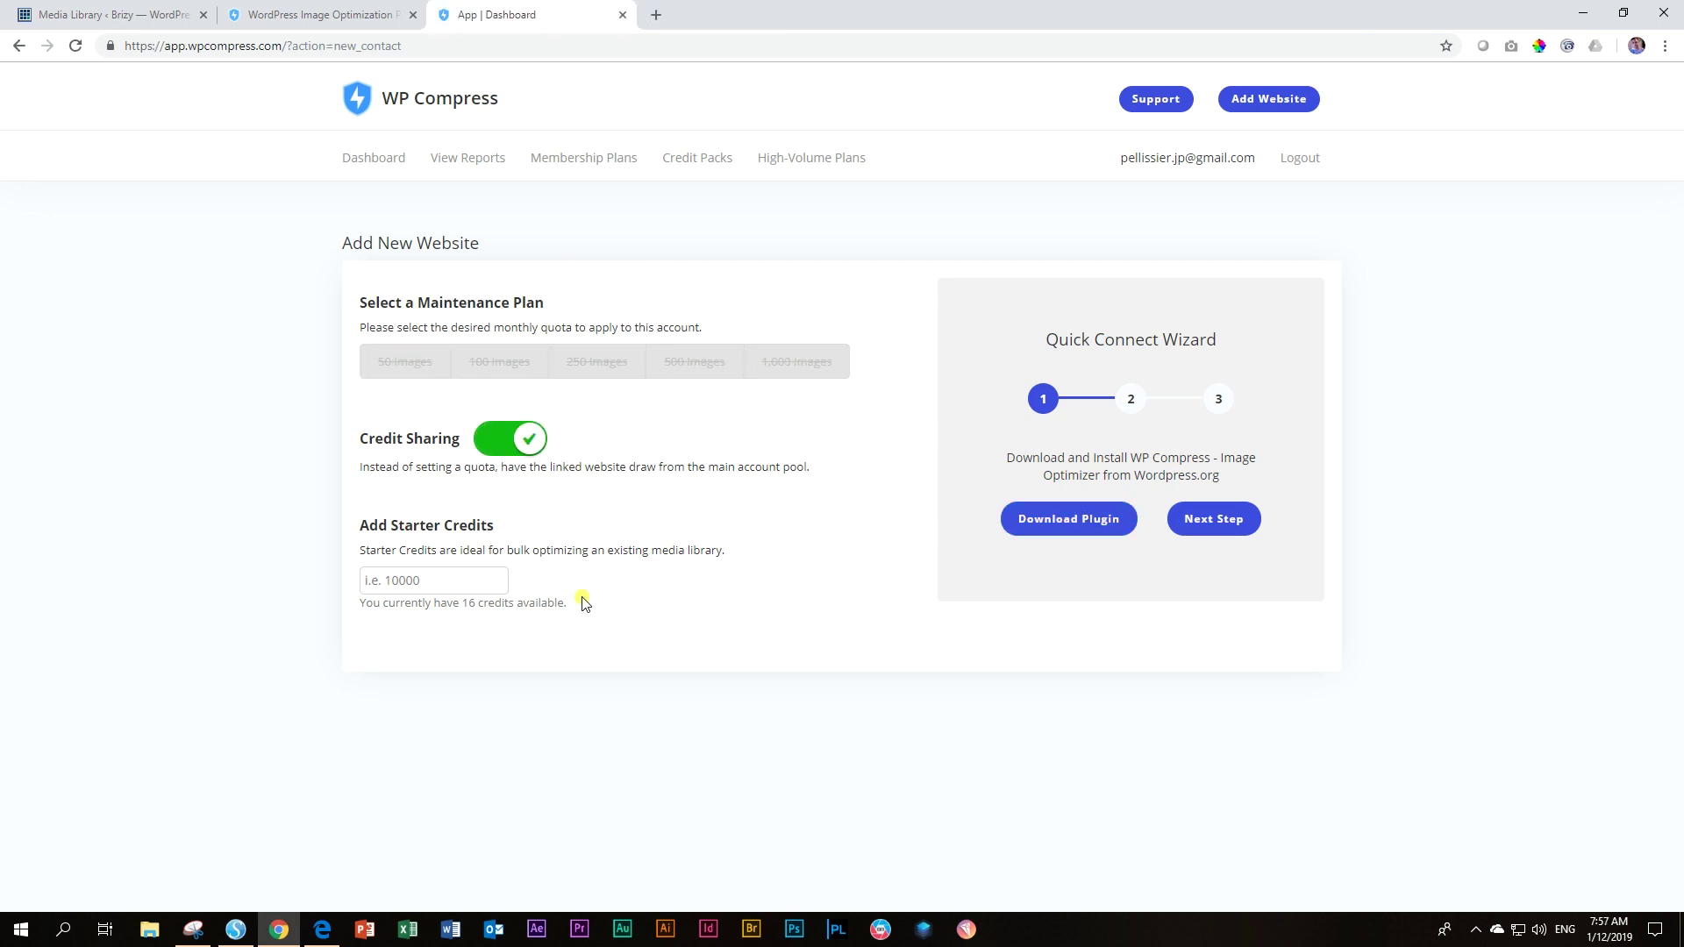
click(1200, 524)
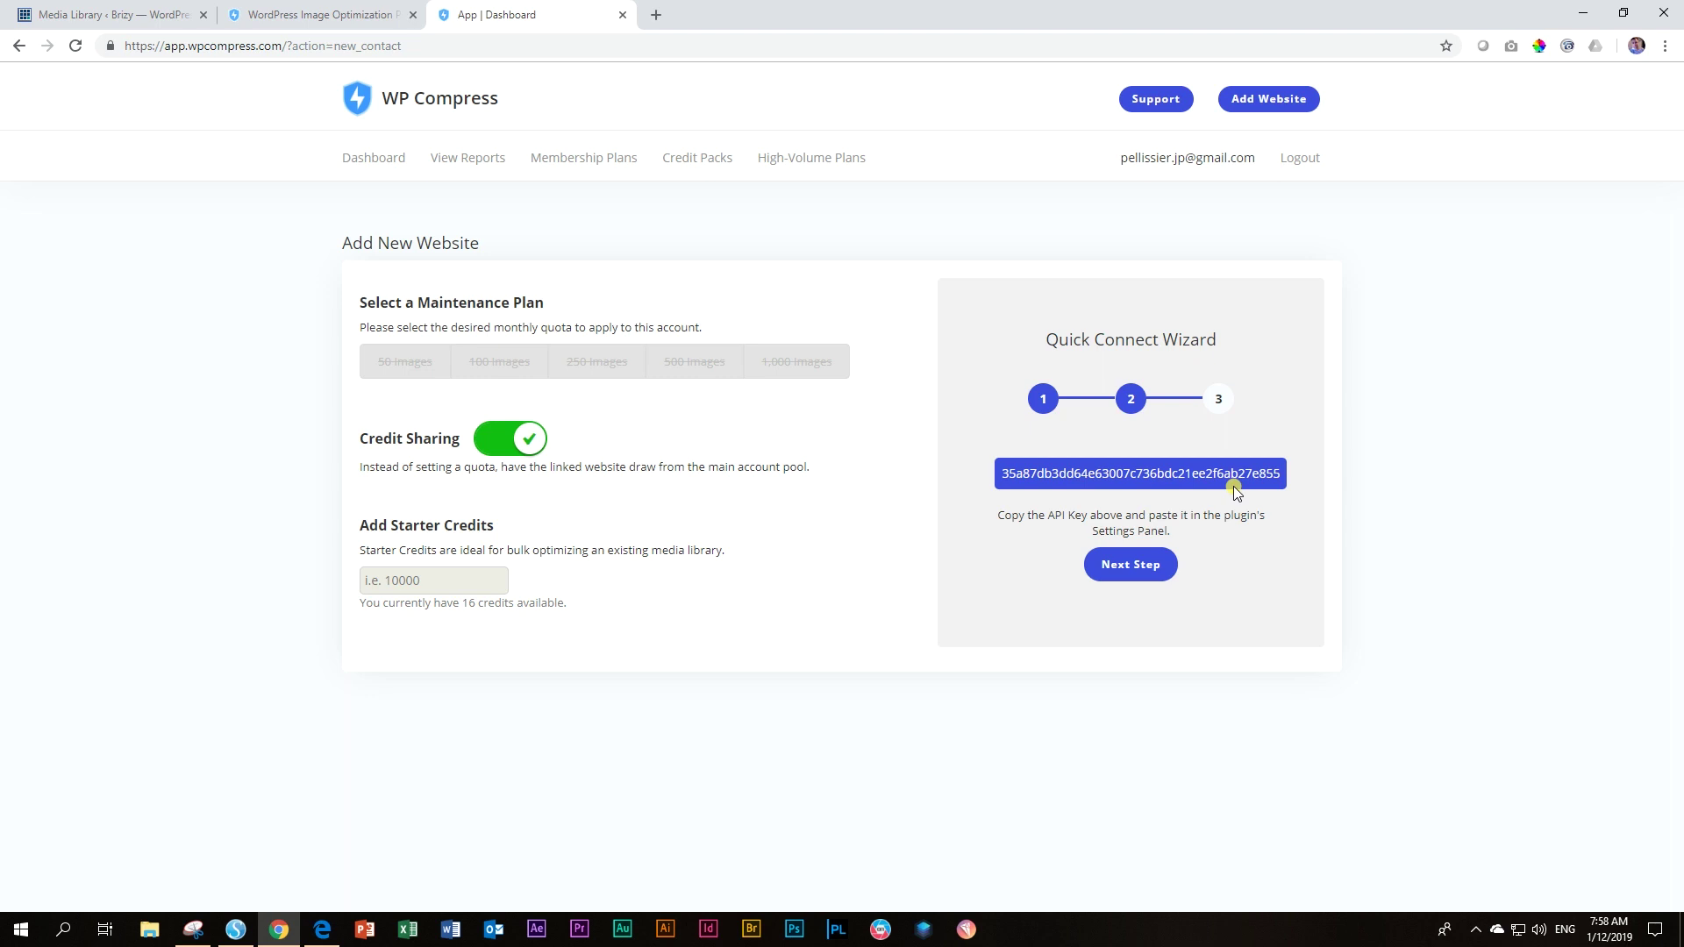
Upload wp-compress-image-optimizer.zip as a new plugin on the Brizy WordPress site, install it and activate it
click(117, 12)
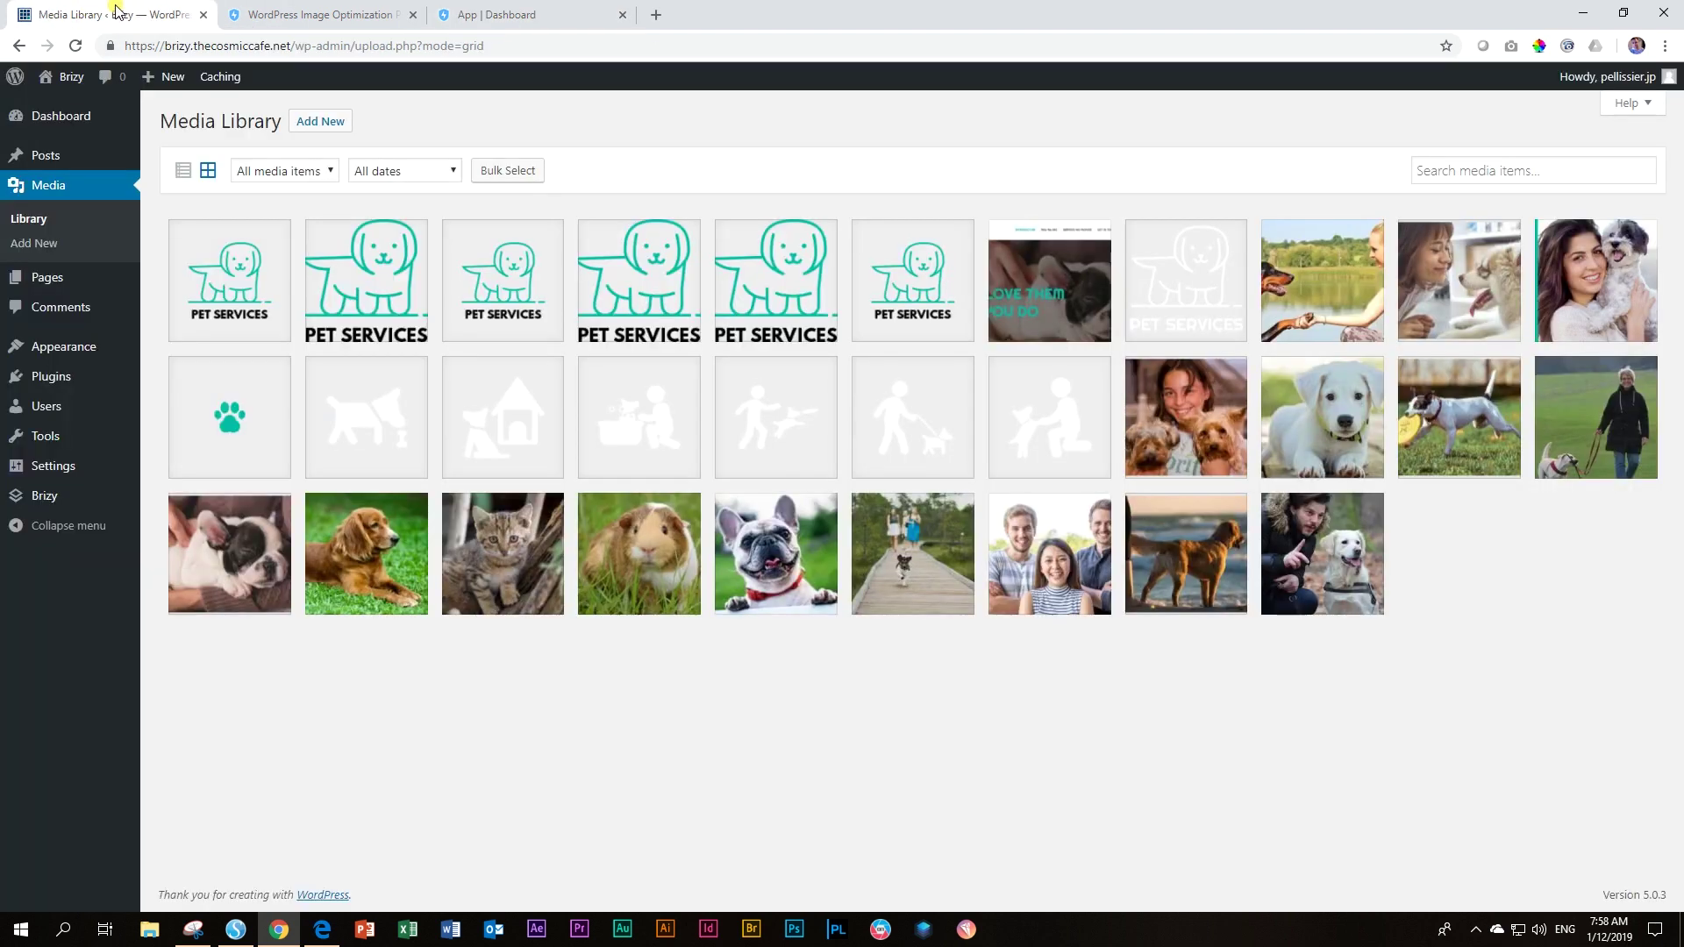
mouse_move(60, 380)
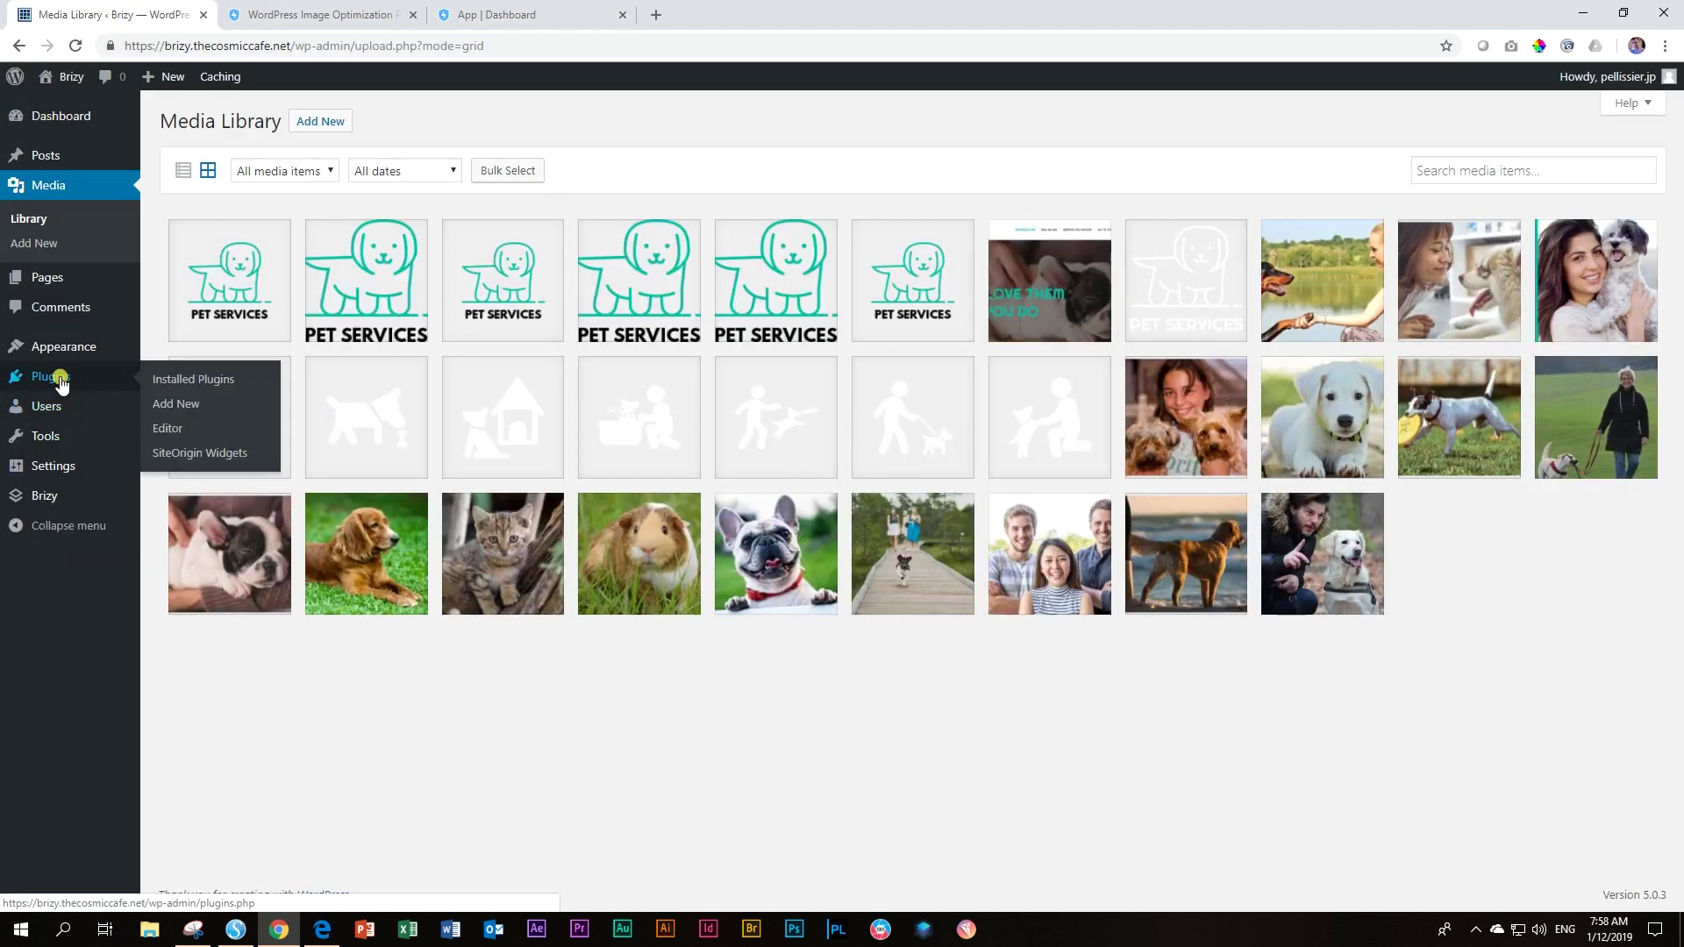
click(158, 409)
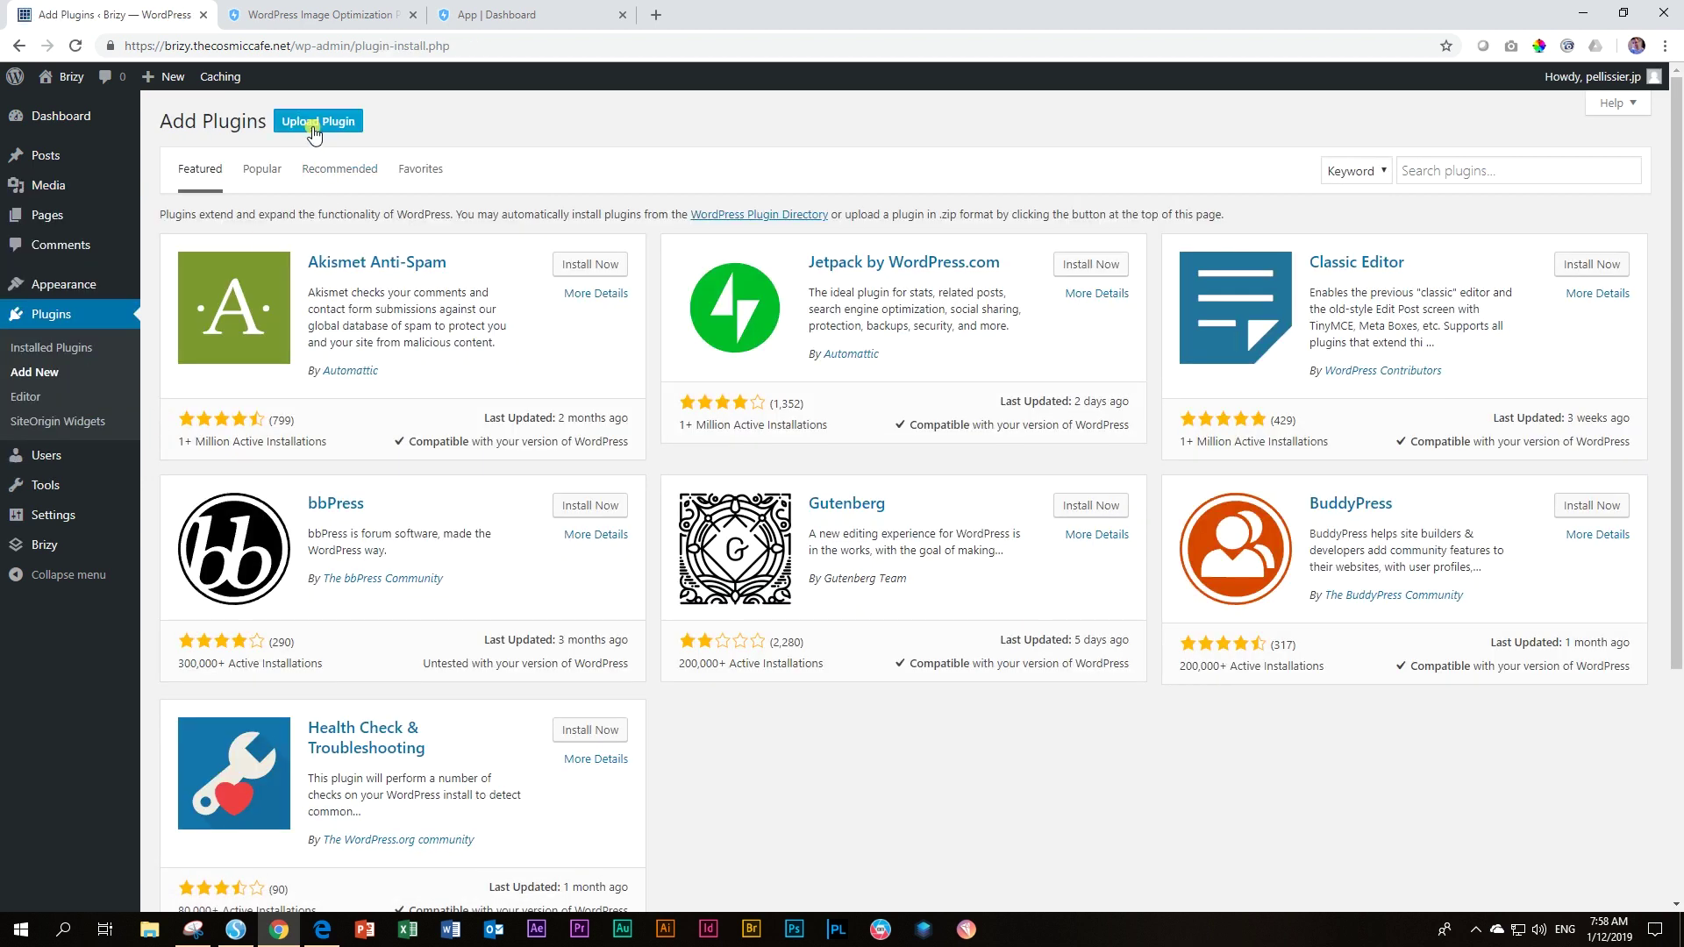
click(311, 124)
click(151, 935)
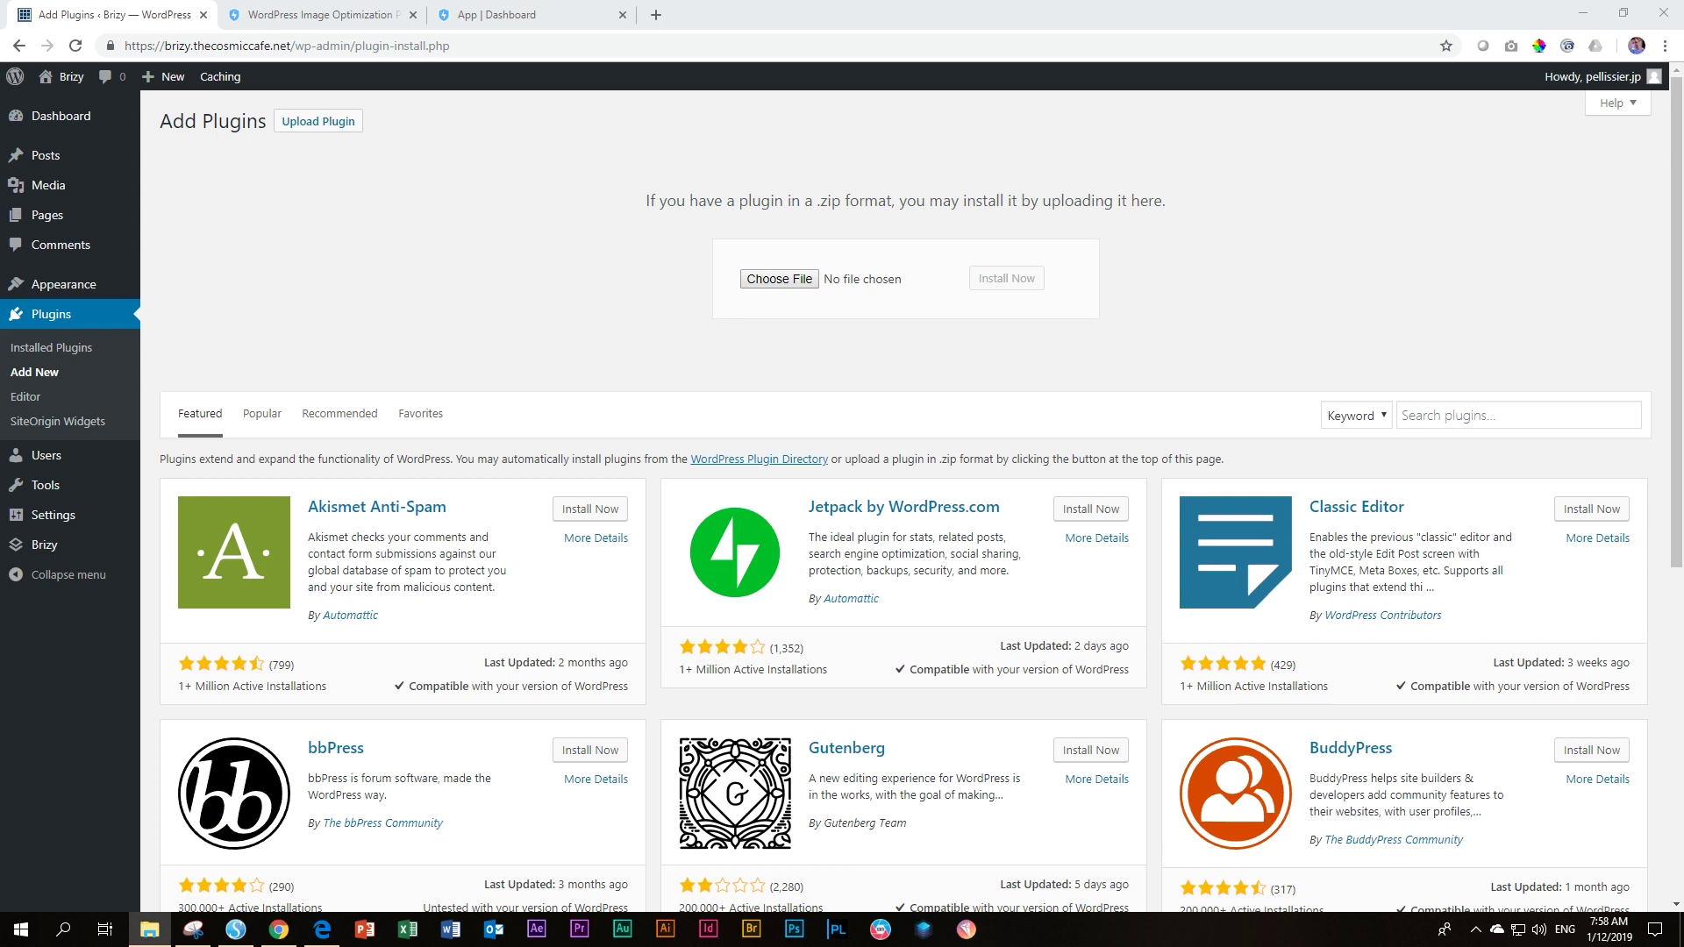
drag(956, 283, 793, 283)
click(999, 280)
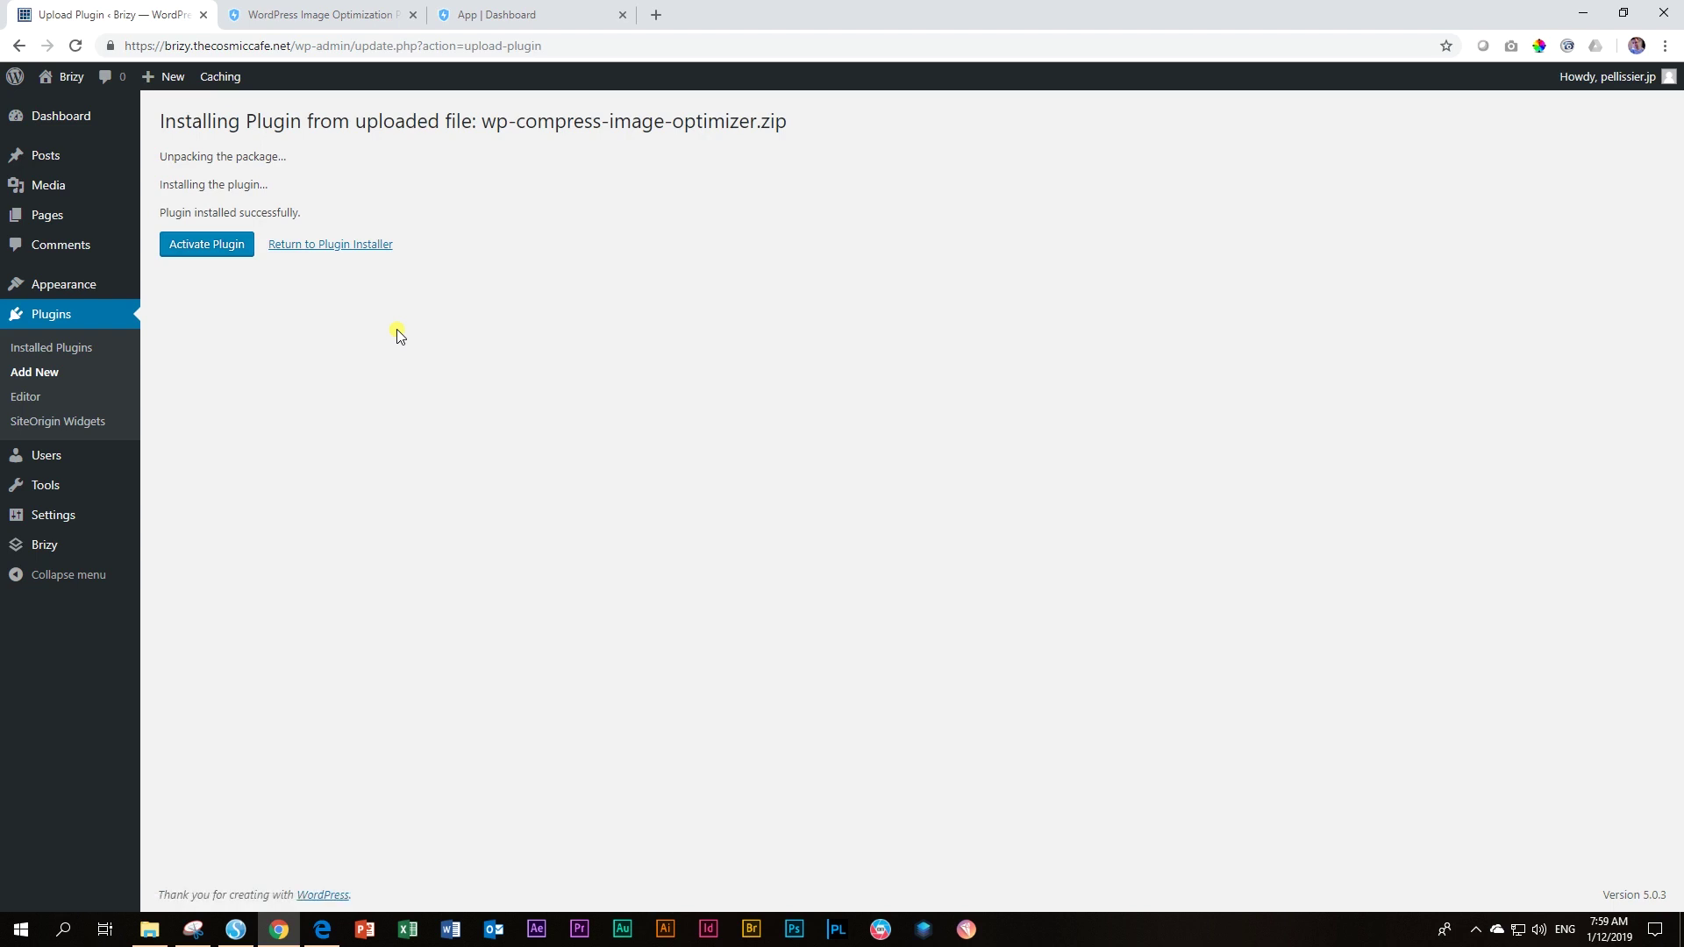
click(227, 250)
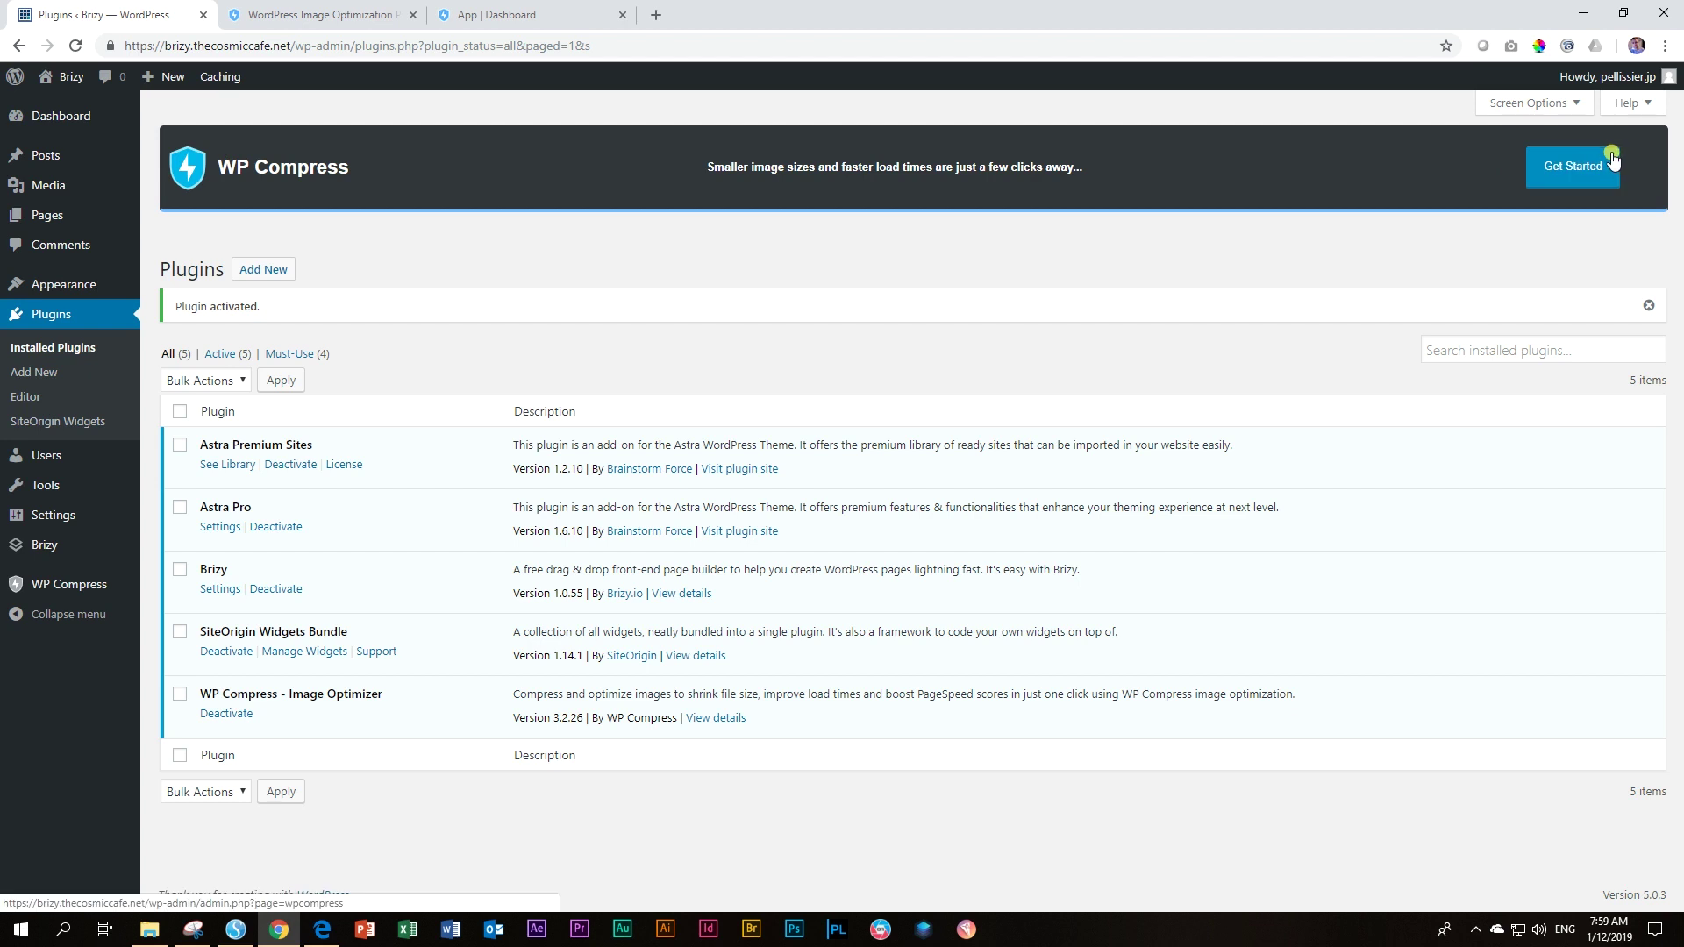
Open the WP Compress plugin's website linking page and copy the API key from the portal's Quick Connect Wizard
click(79, 591)
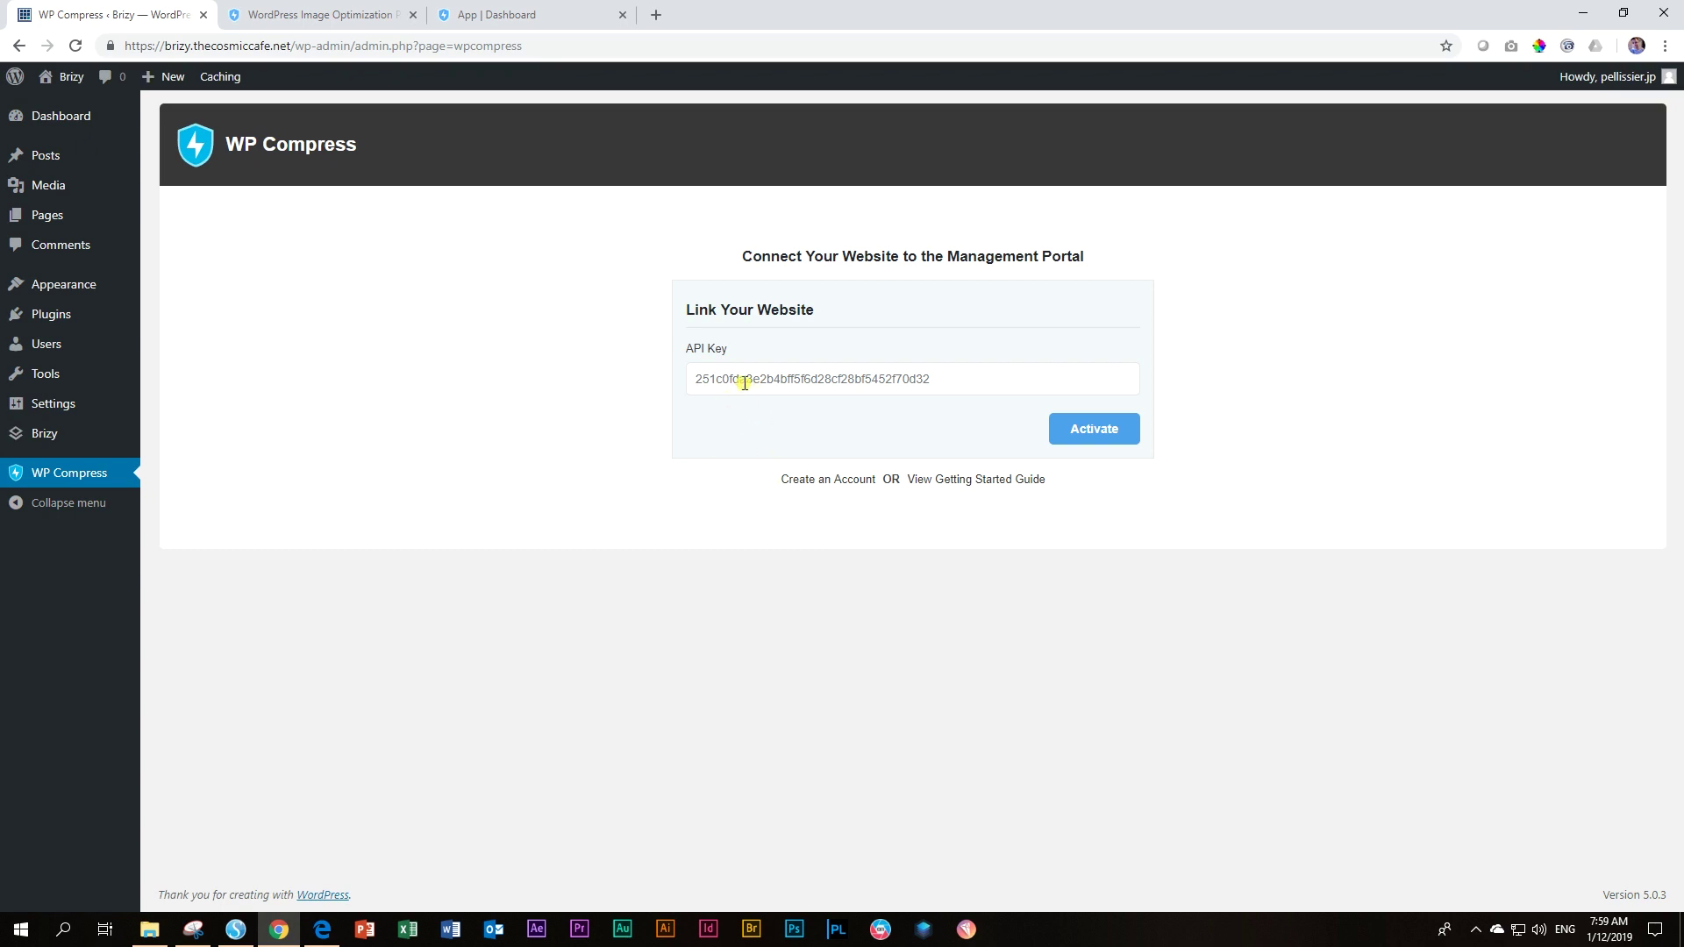
click(489, 18)
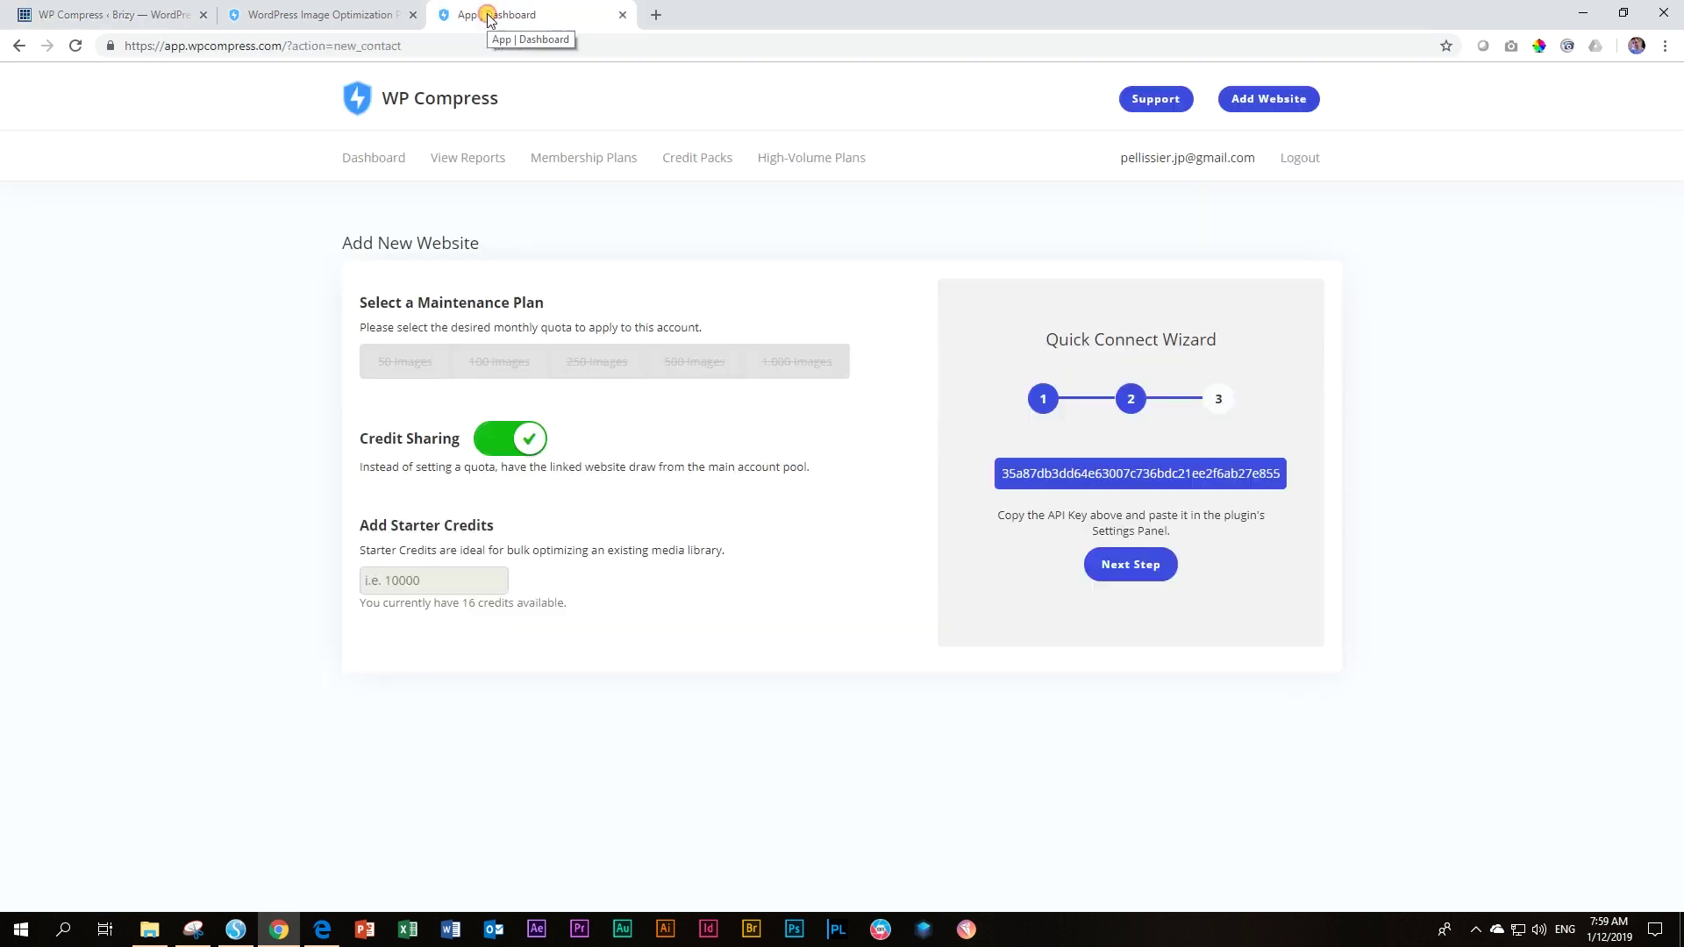
right_click(1148, 474)
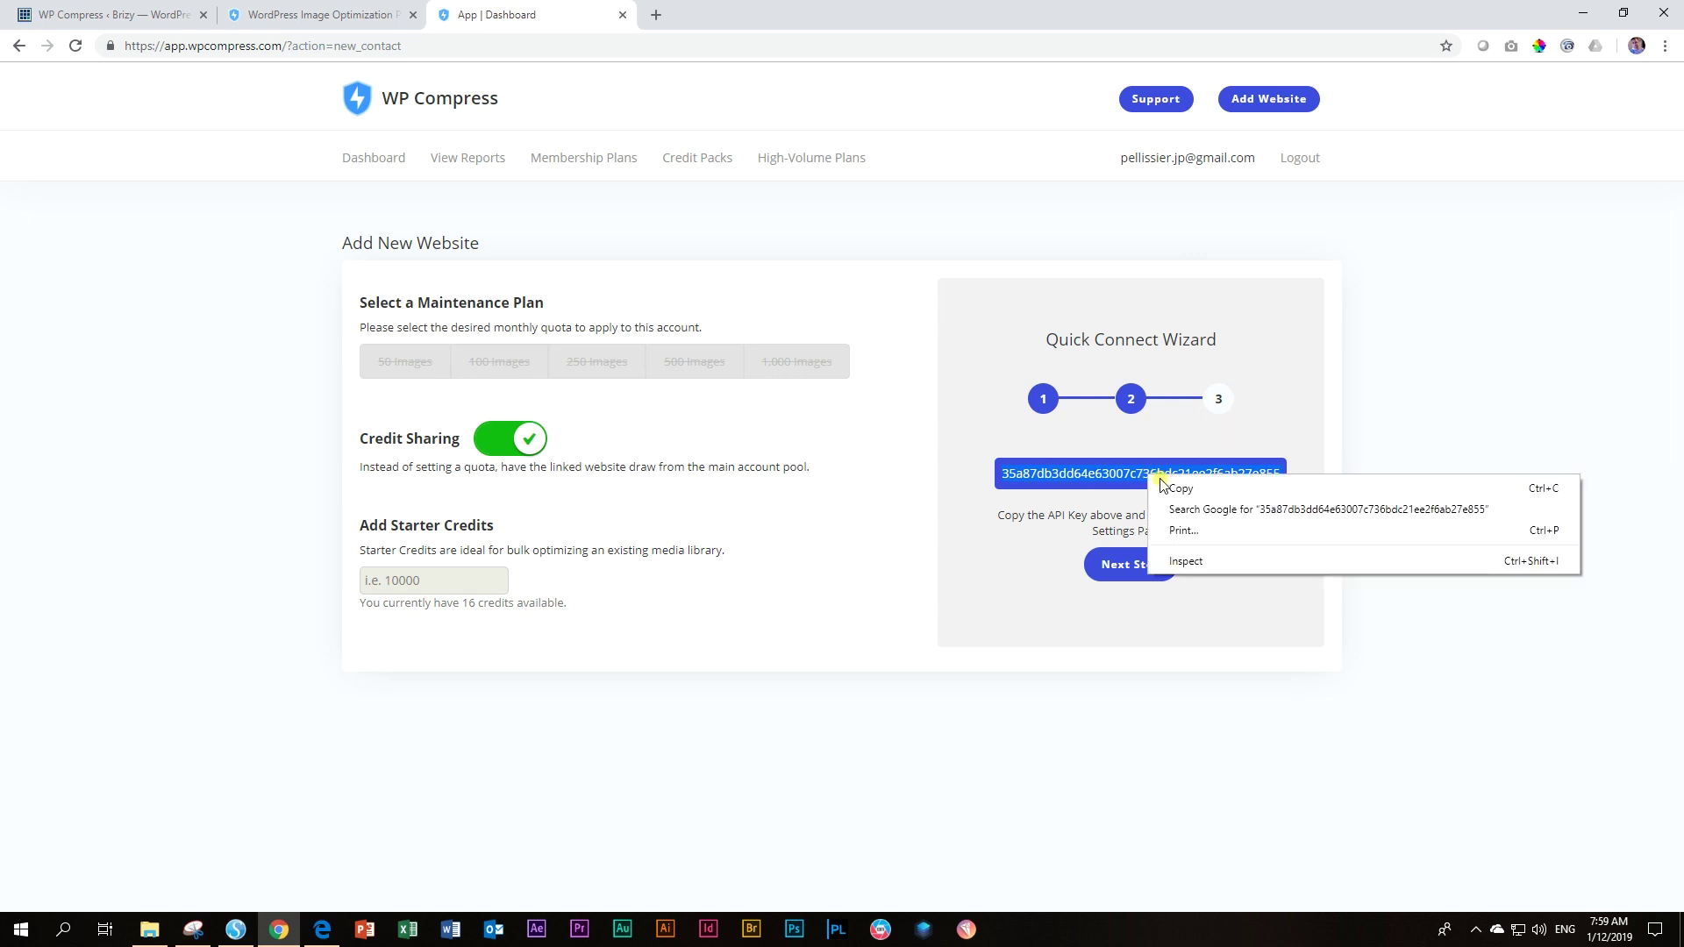
click(1170, 486)
Paste the API key into the plugin's Link Your Website form, activate the connection and dismiss the message
click(130, 10)
right_click(727, 389)
click(760, 526)
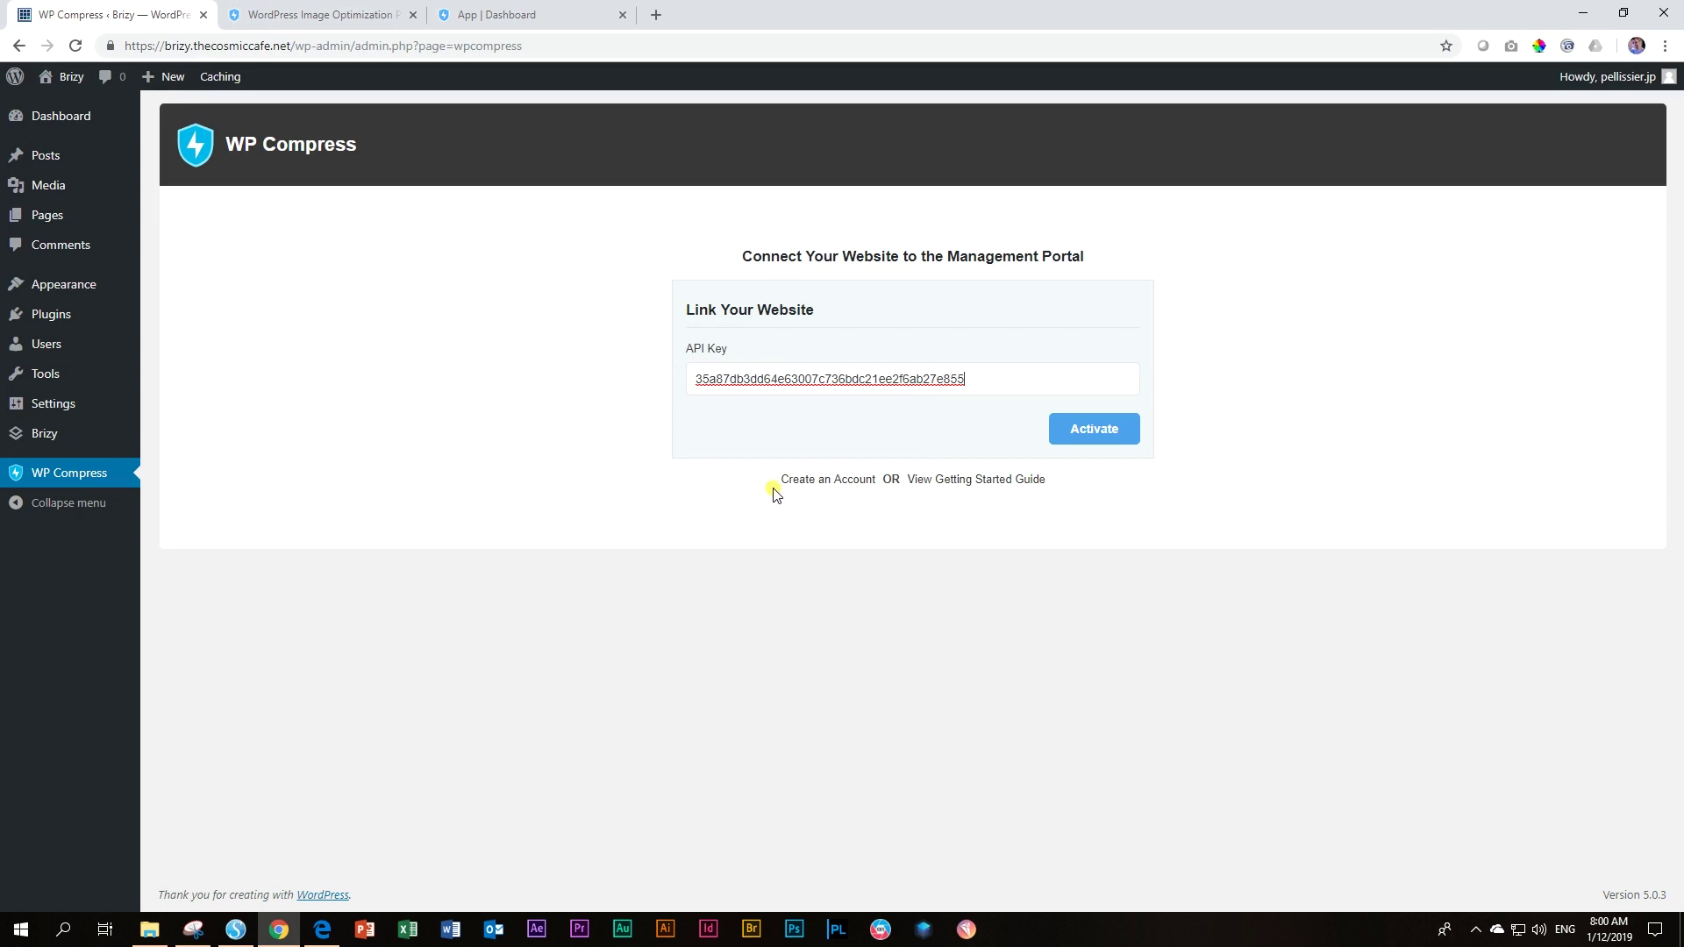
click(1121, 429)
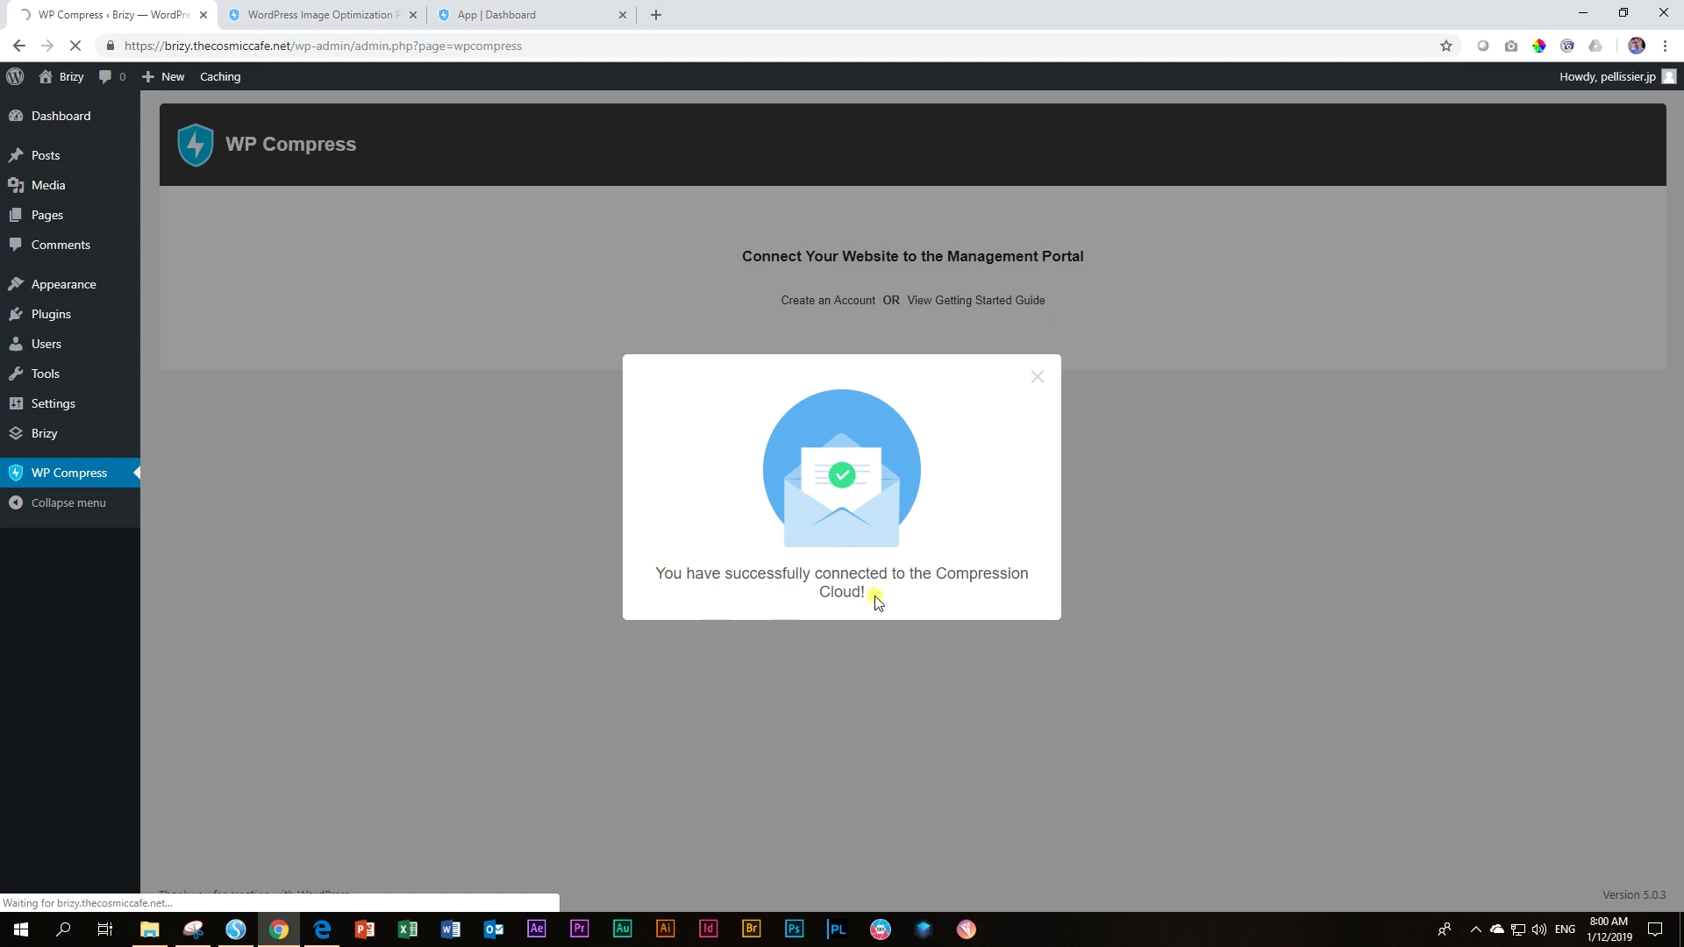
click(1038, 386)
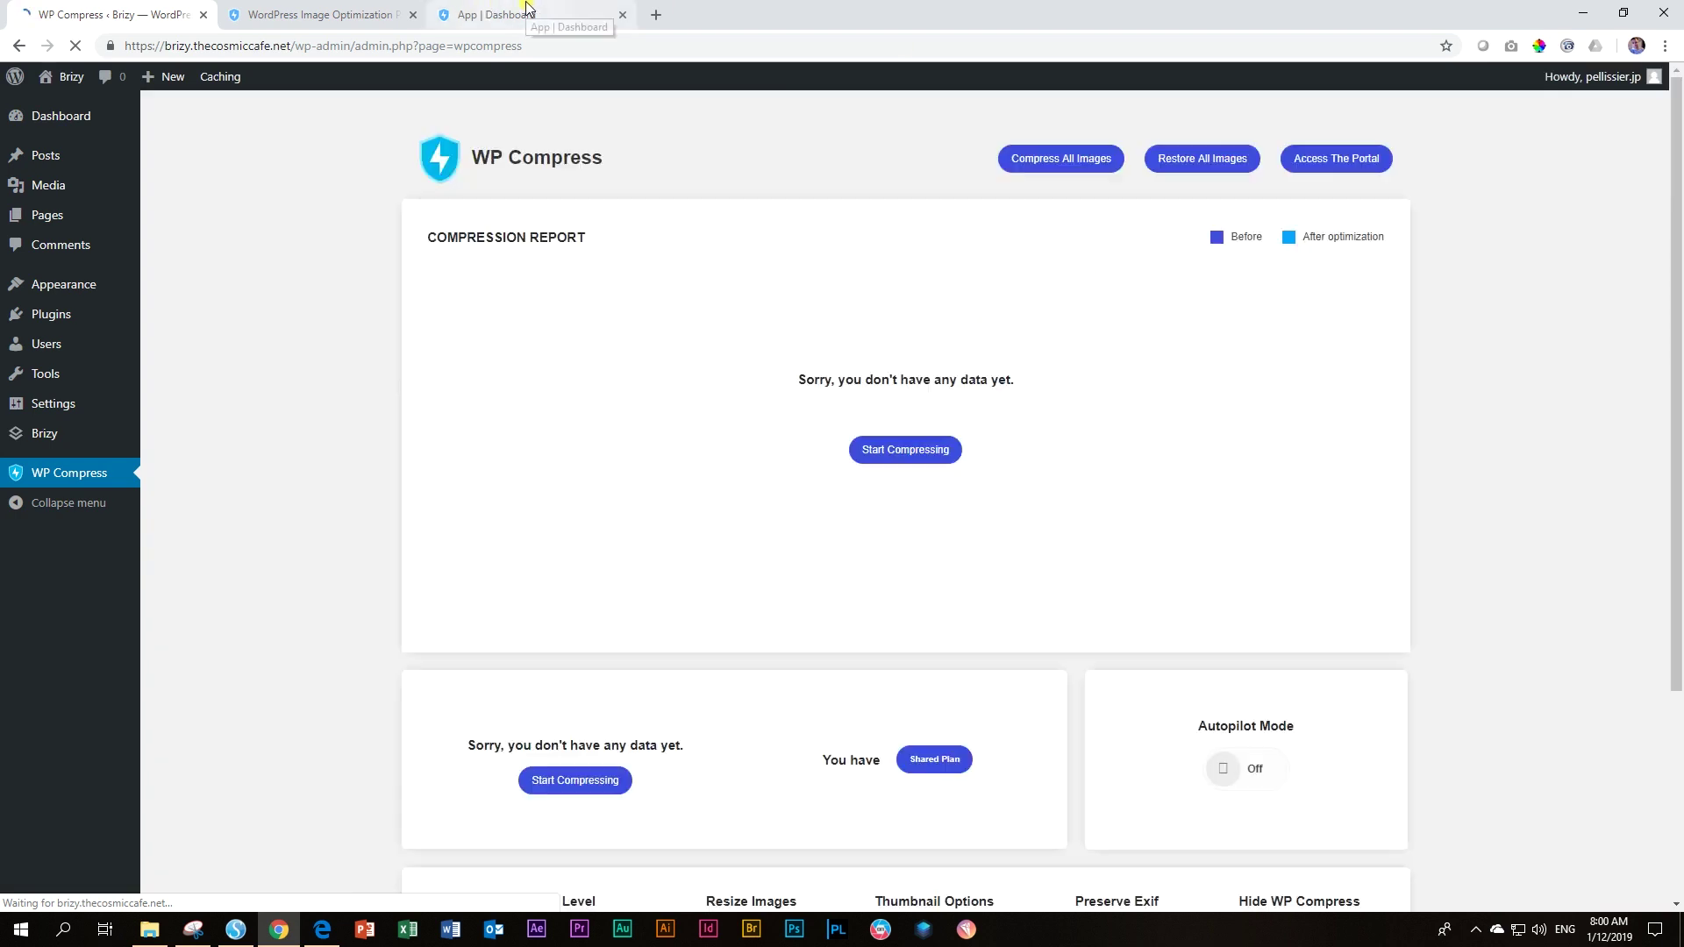
Advance the portal's Quick Connect Wizard to its final stage, test the website connection and dismiss the message
click(527, 7)
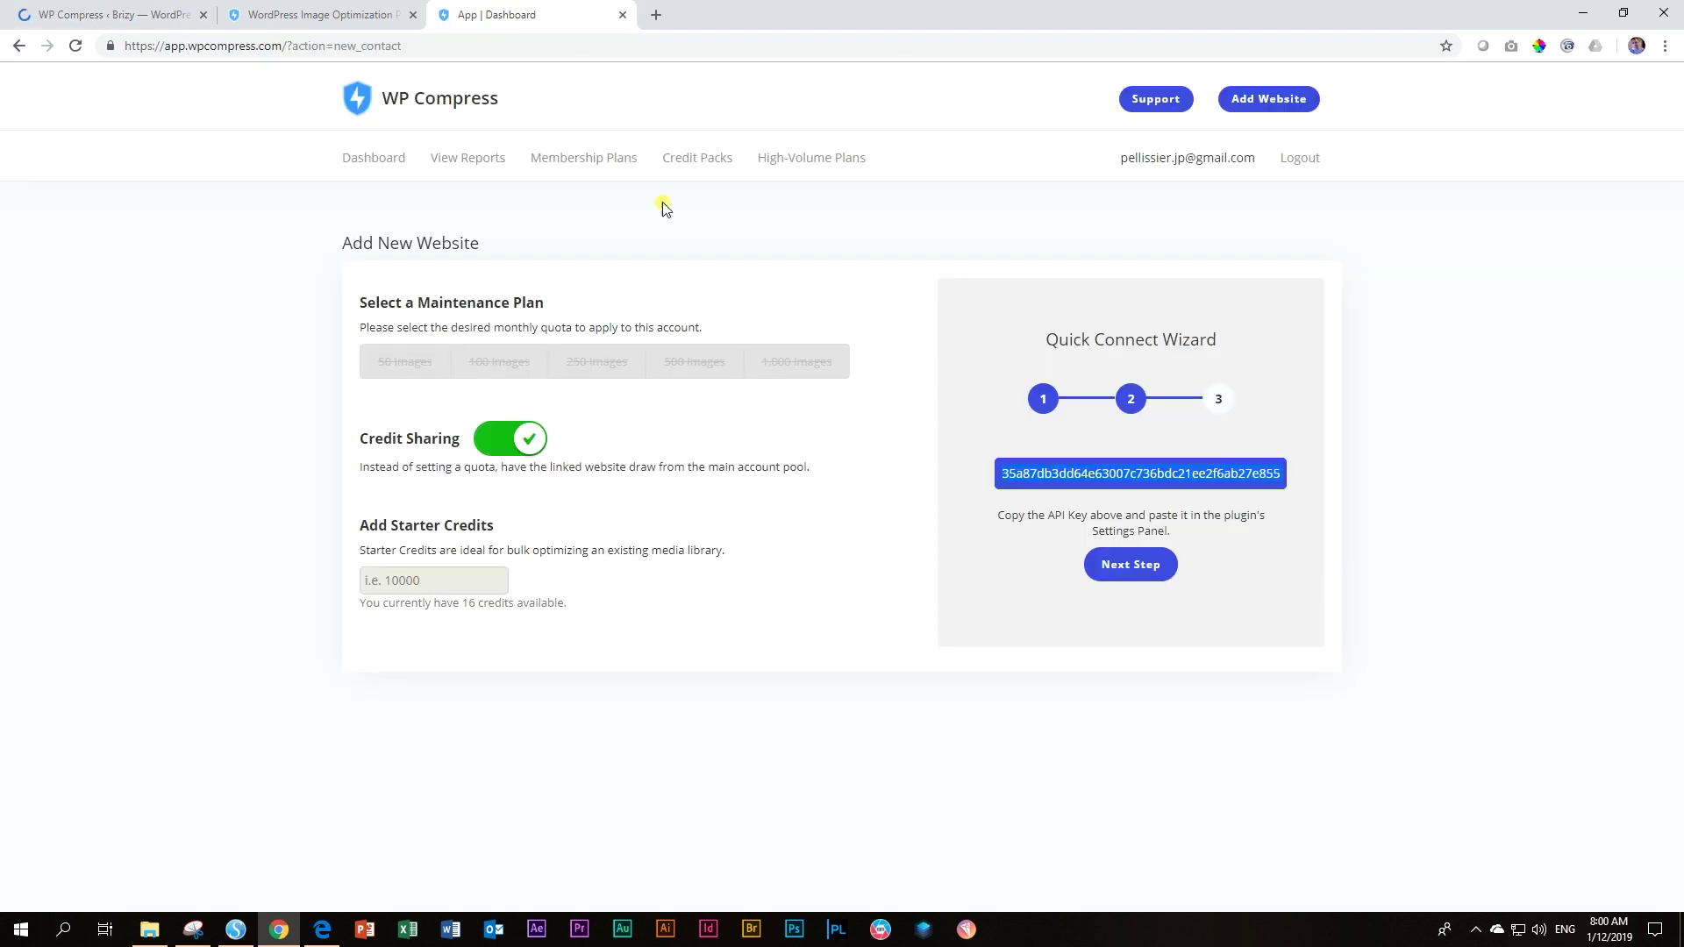
click(1128, 568)
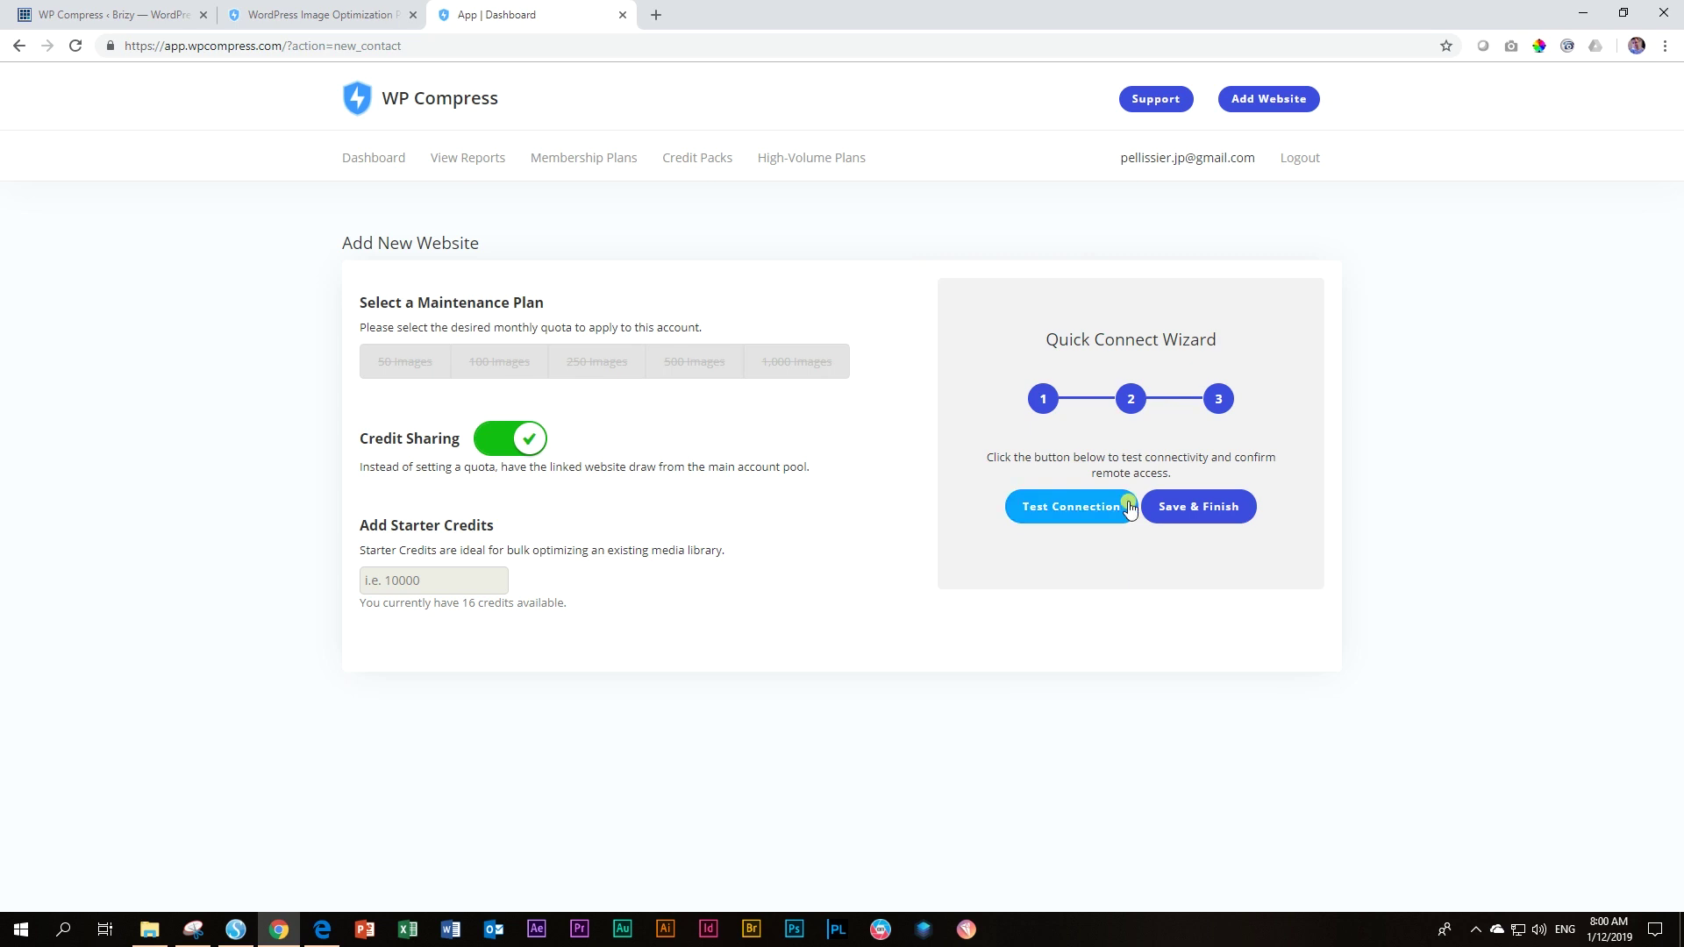
click(1069, 526)
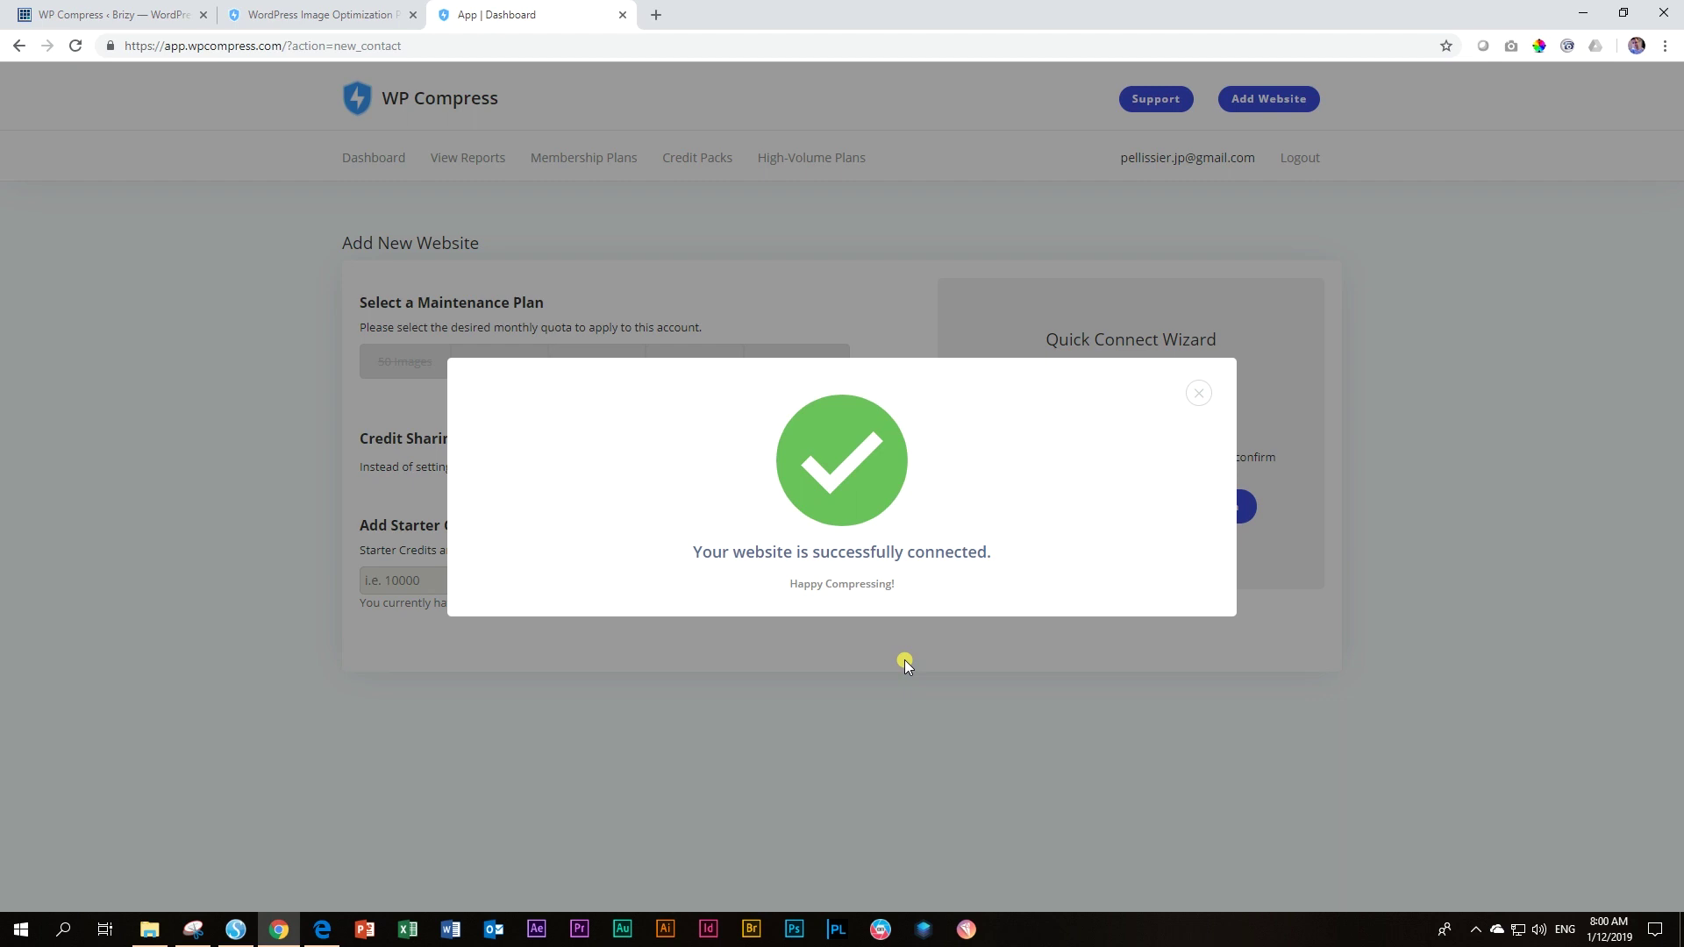
click(1335, 707)
Return to the WP Compress plugin page on the Brizy site and set Resize Images to 1440 px
click(115, 13)
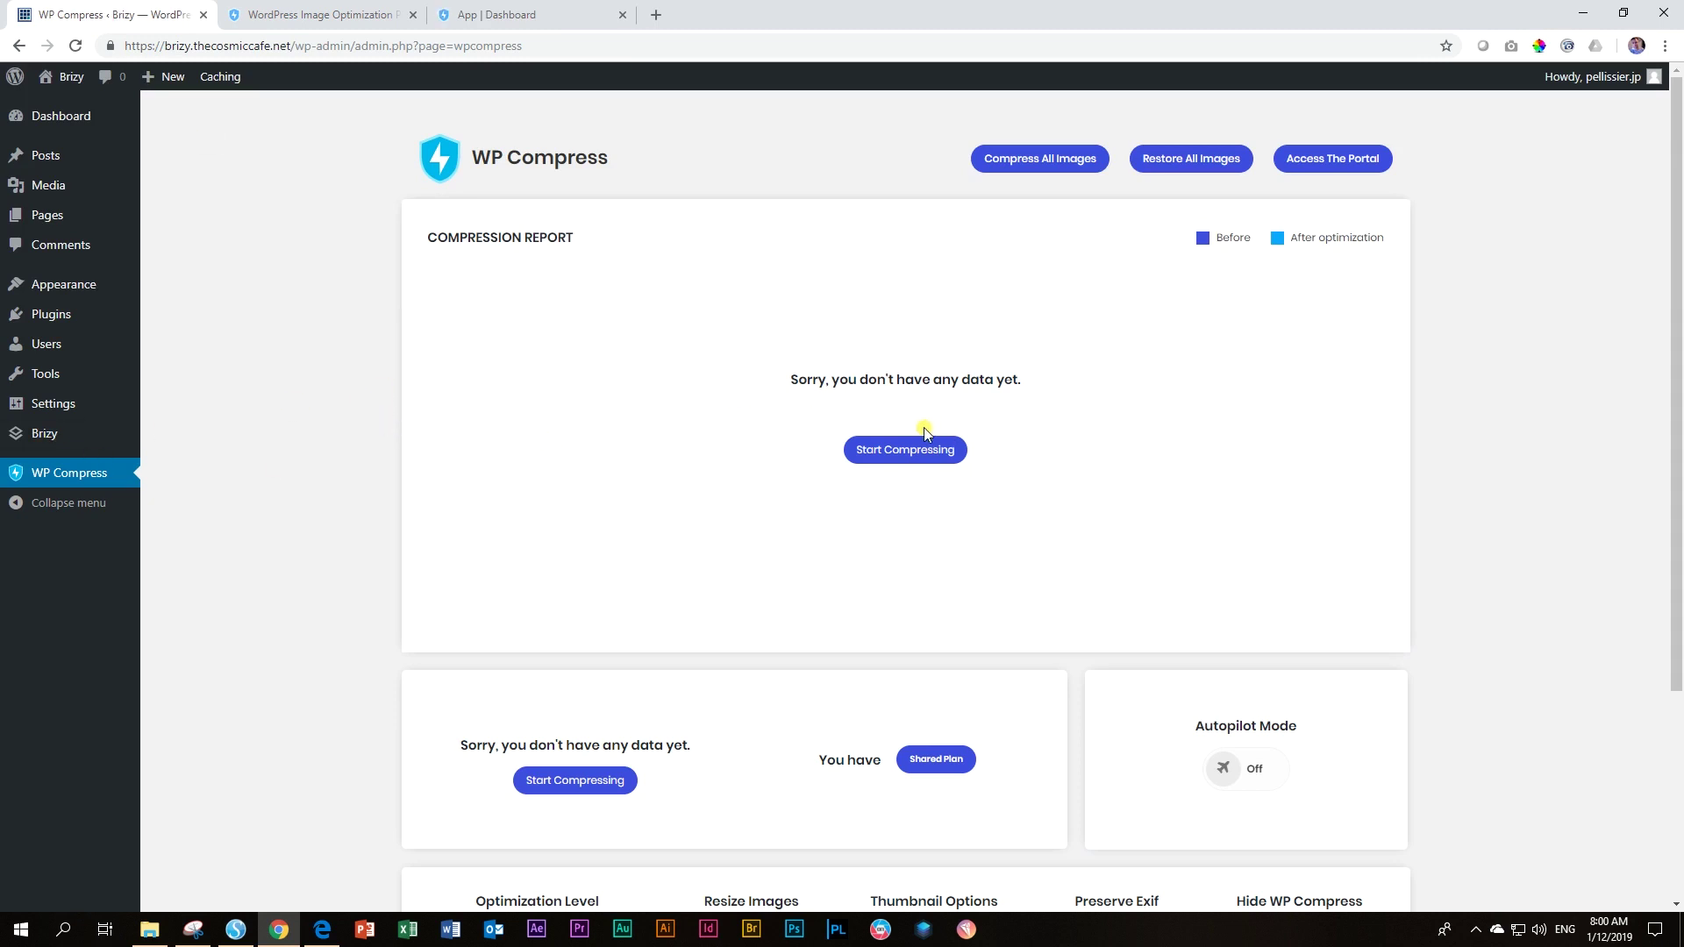
scroll(924, 428, down, 3)
scroll(1010, 465, up, 3)
scroll(1022, 464, down, 3)
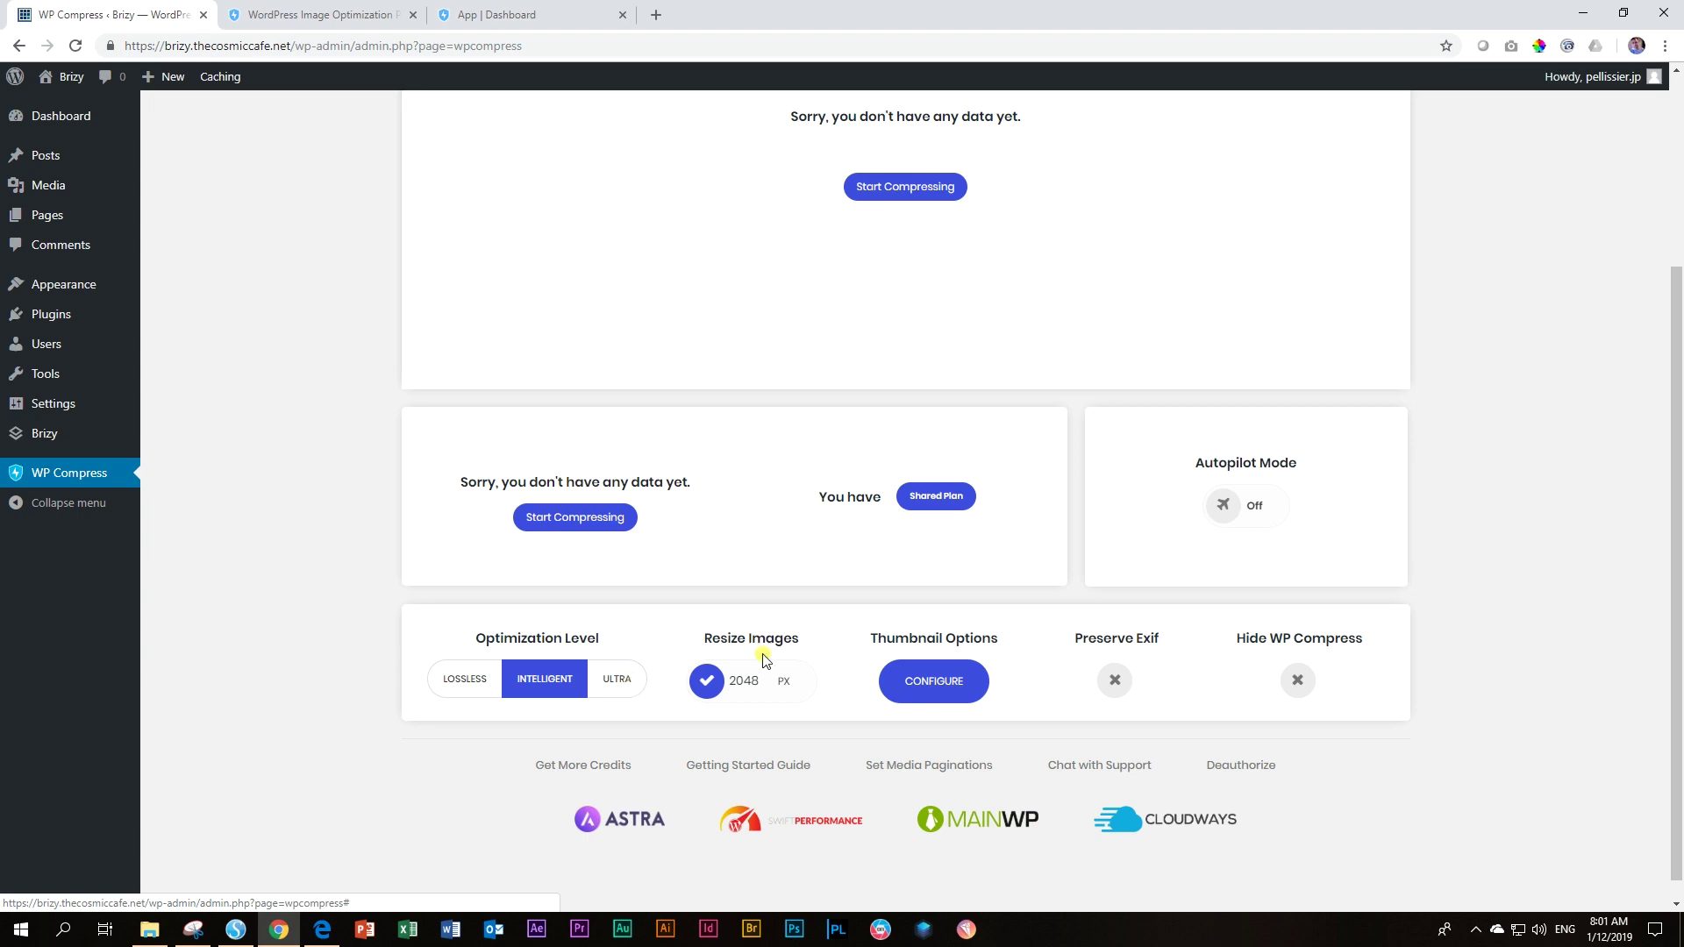
drag(709, 638, 801, 642)
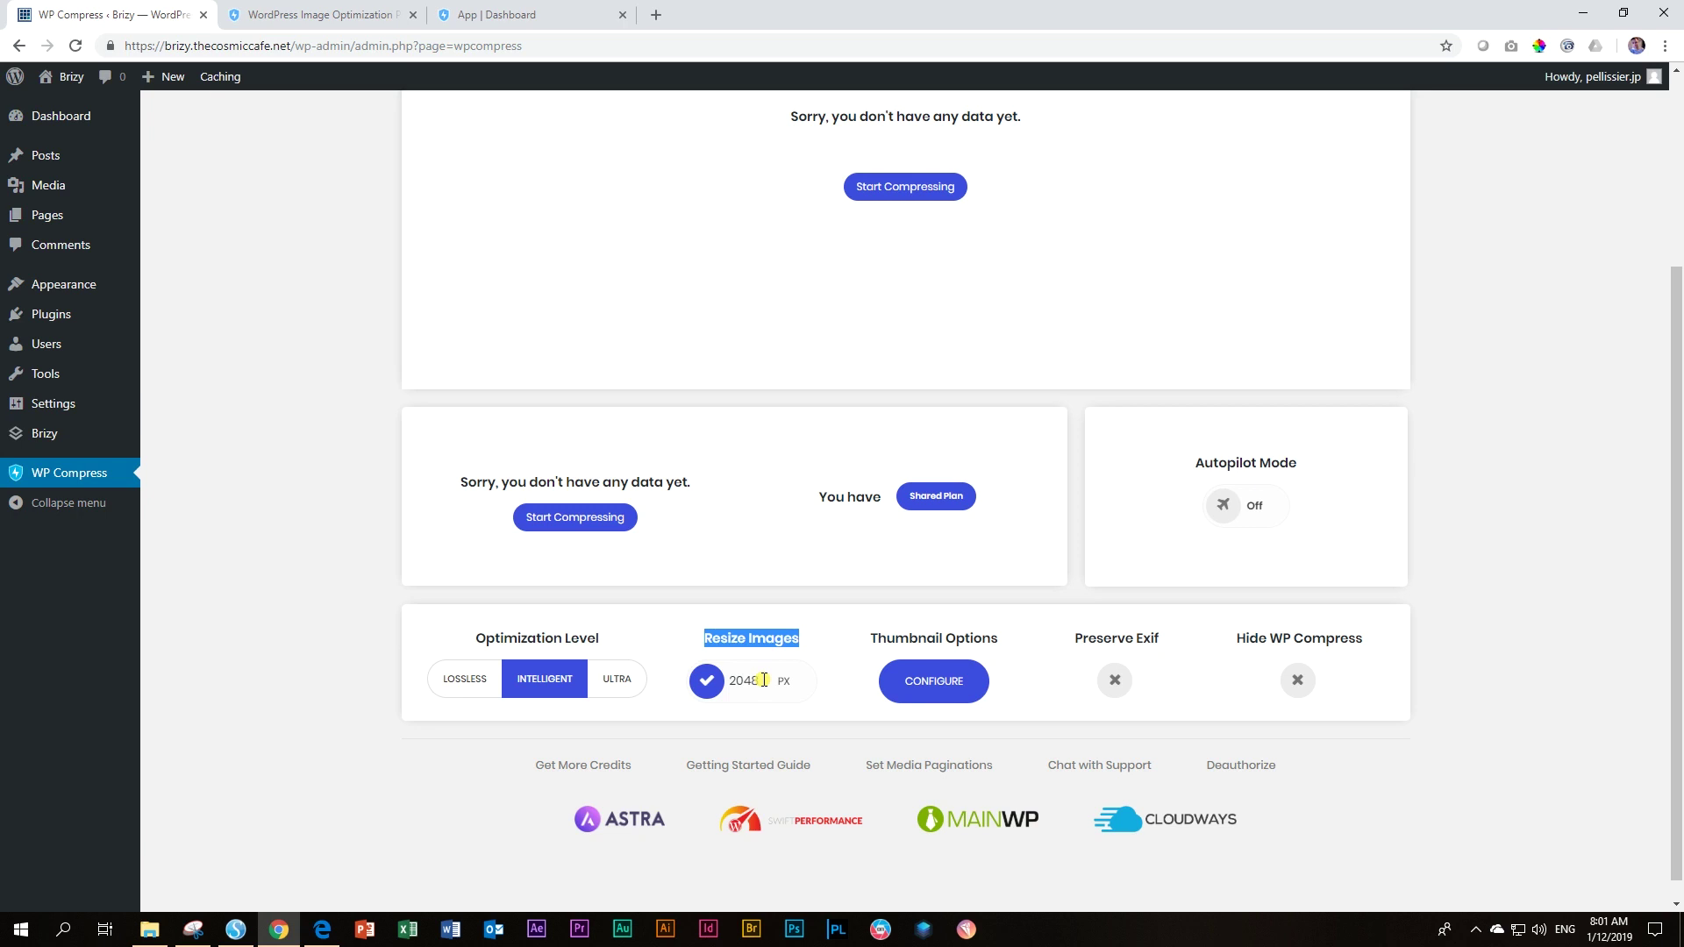
drag(764, 680, 720, 685)
text(1440)
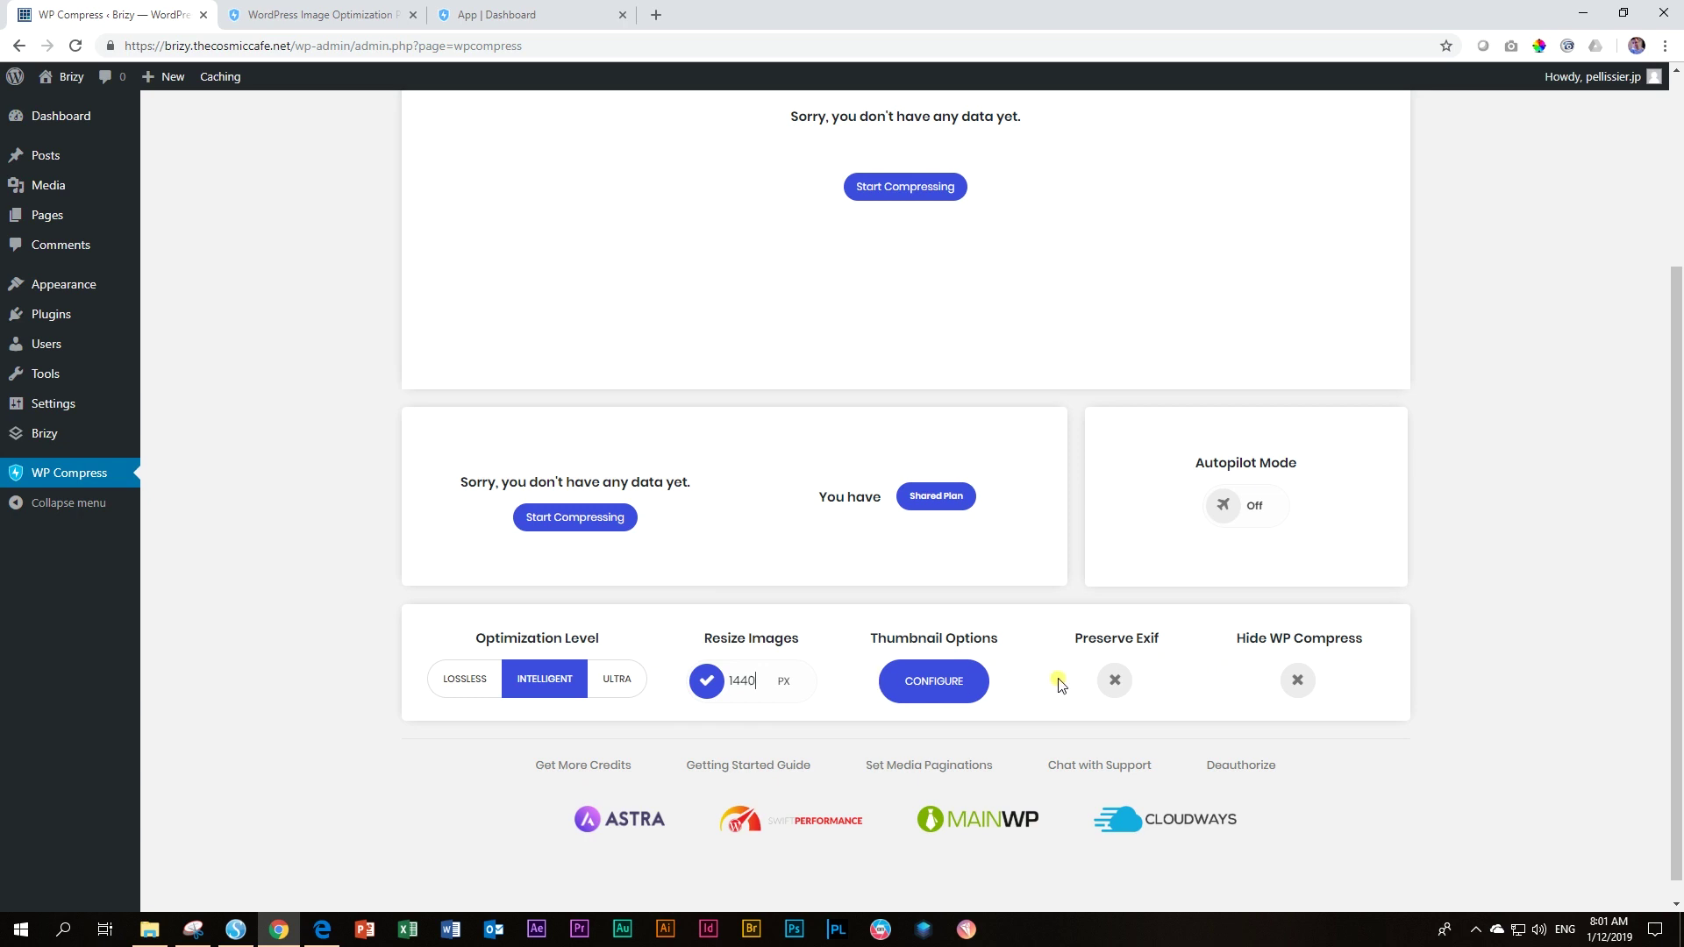
Try Autopilot Mode with the On Upload option and switch it back off
click(1249, 509)
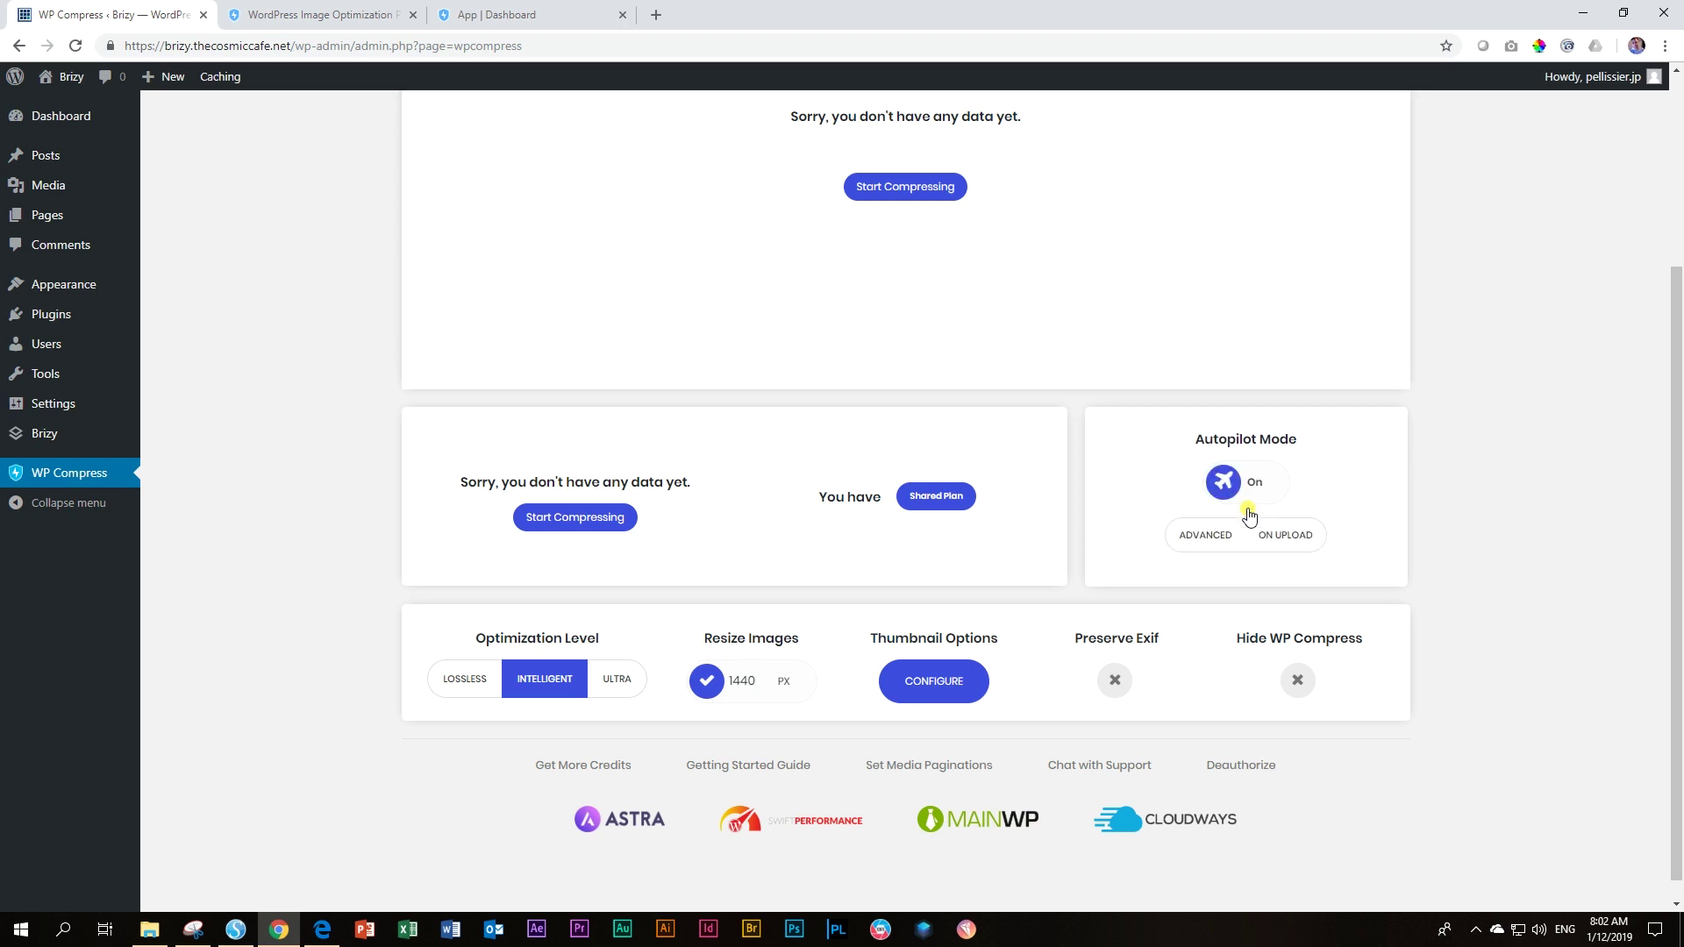
click(1289, 541)
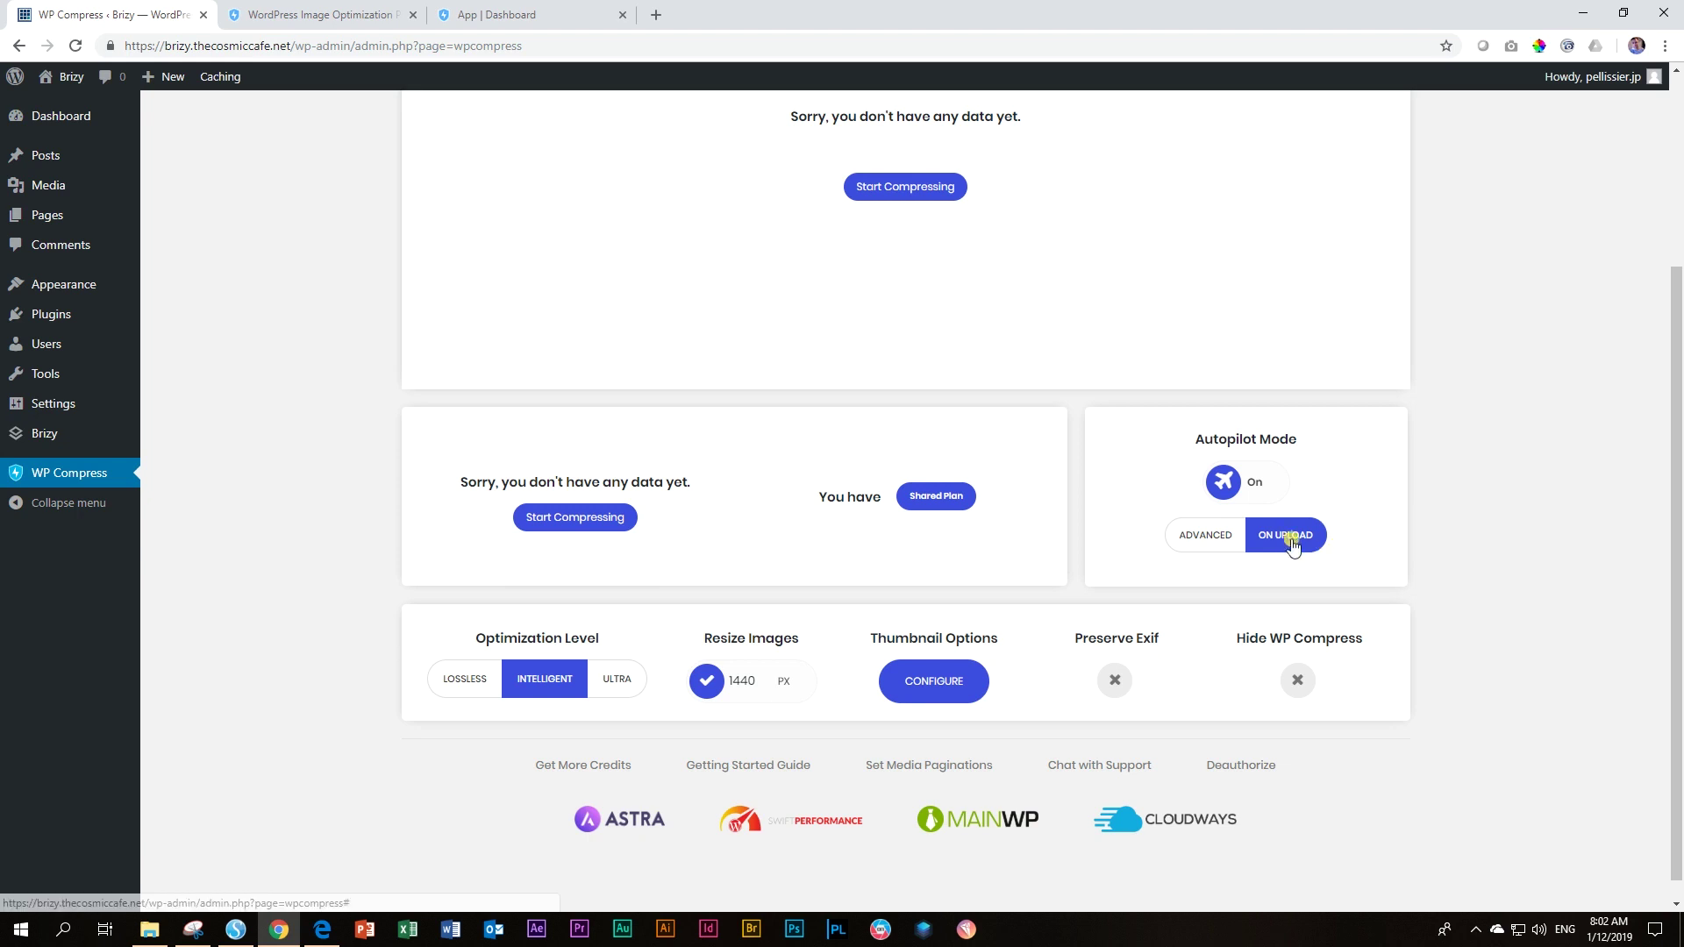
click(1255, 502)
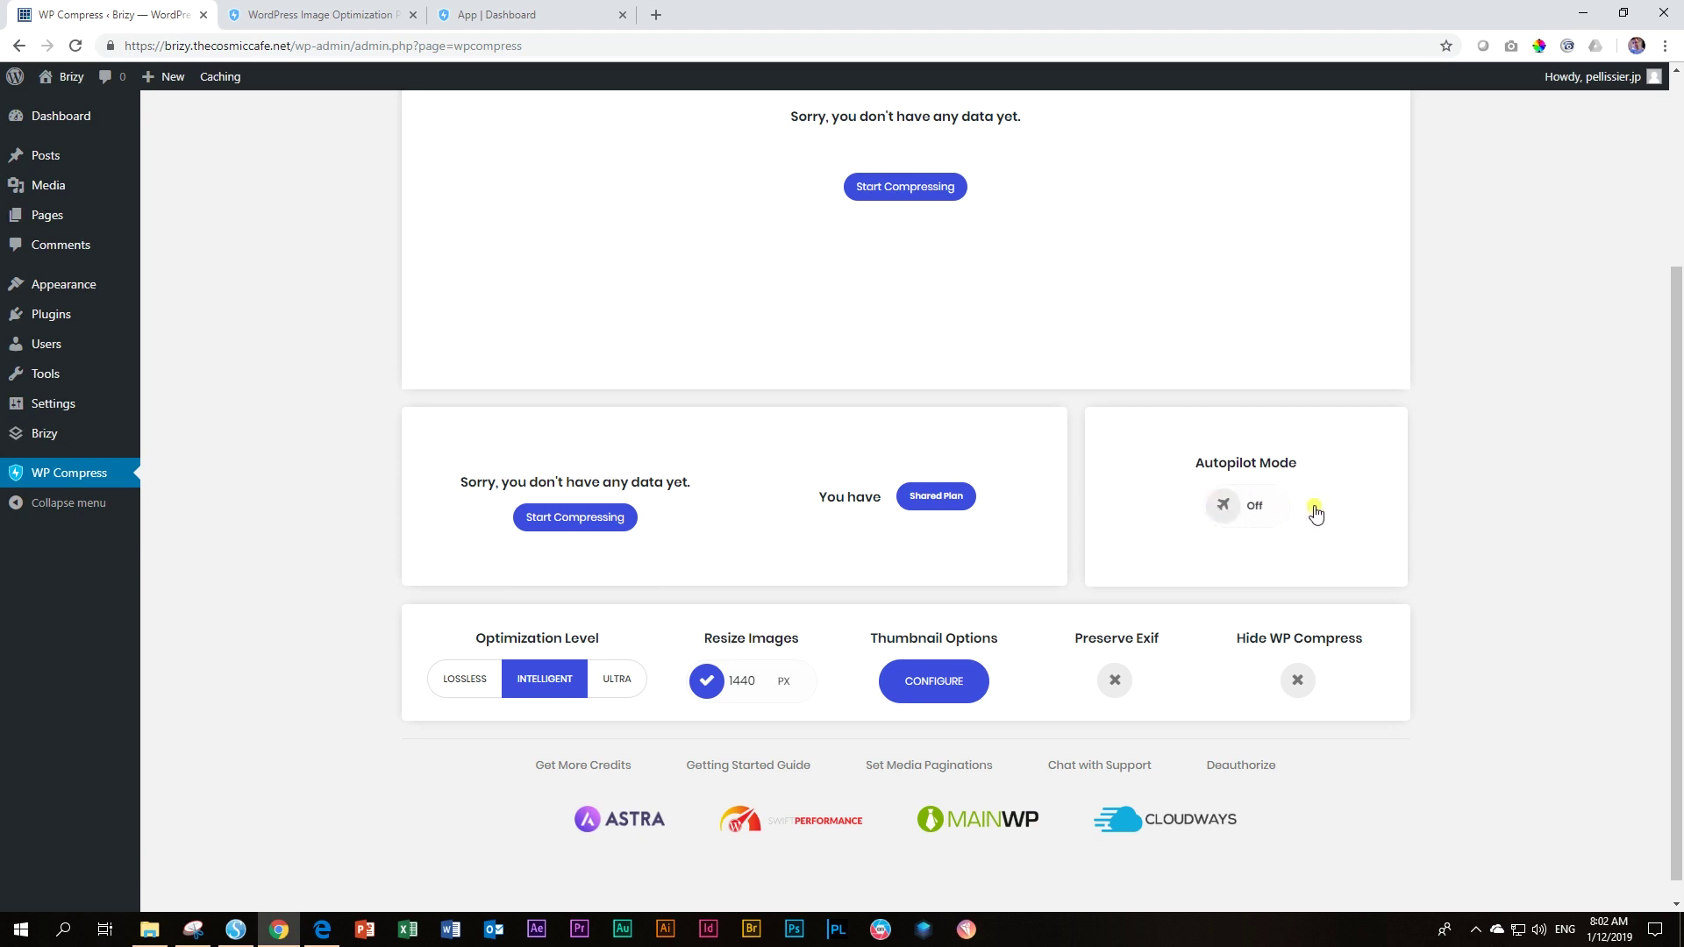
scroll(1465, 526, up, 3)
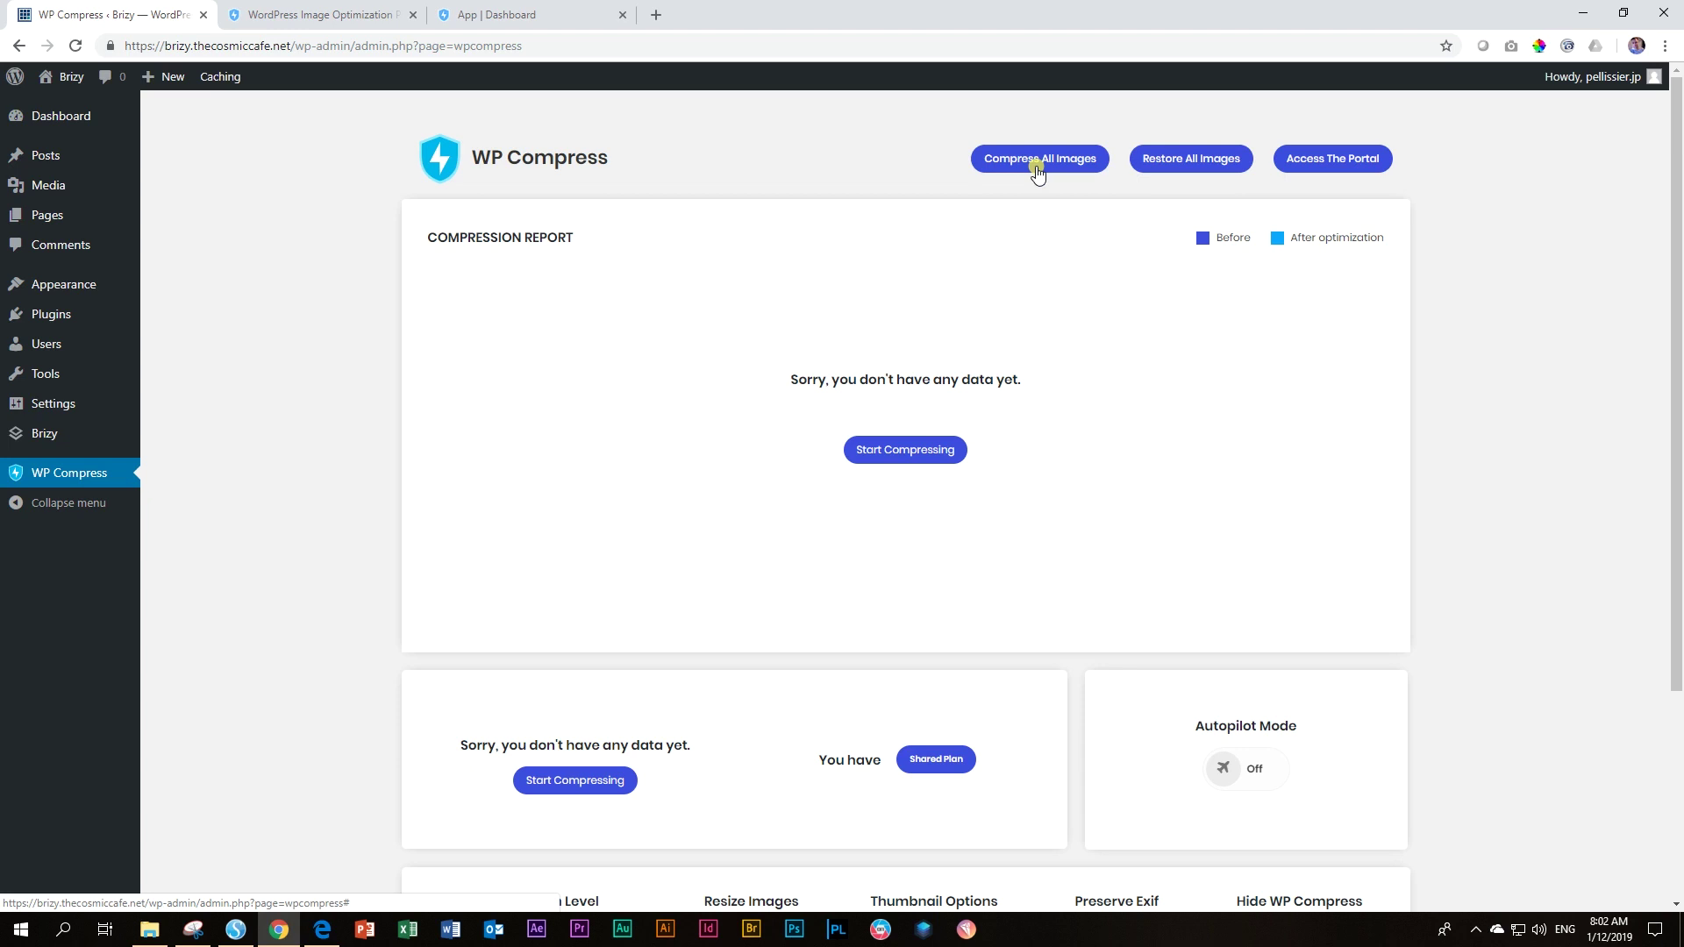
Open the lifetime membership offer on the WP Compress website and look over its credit plans
click(316, 15)
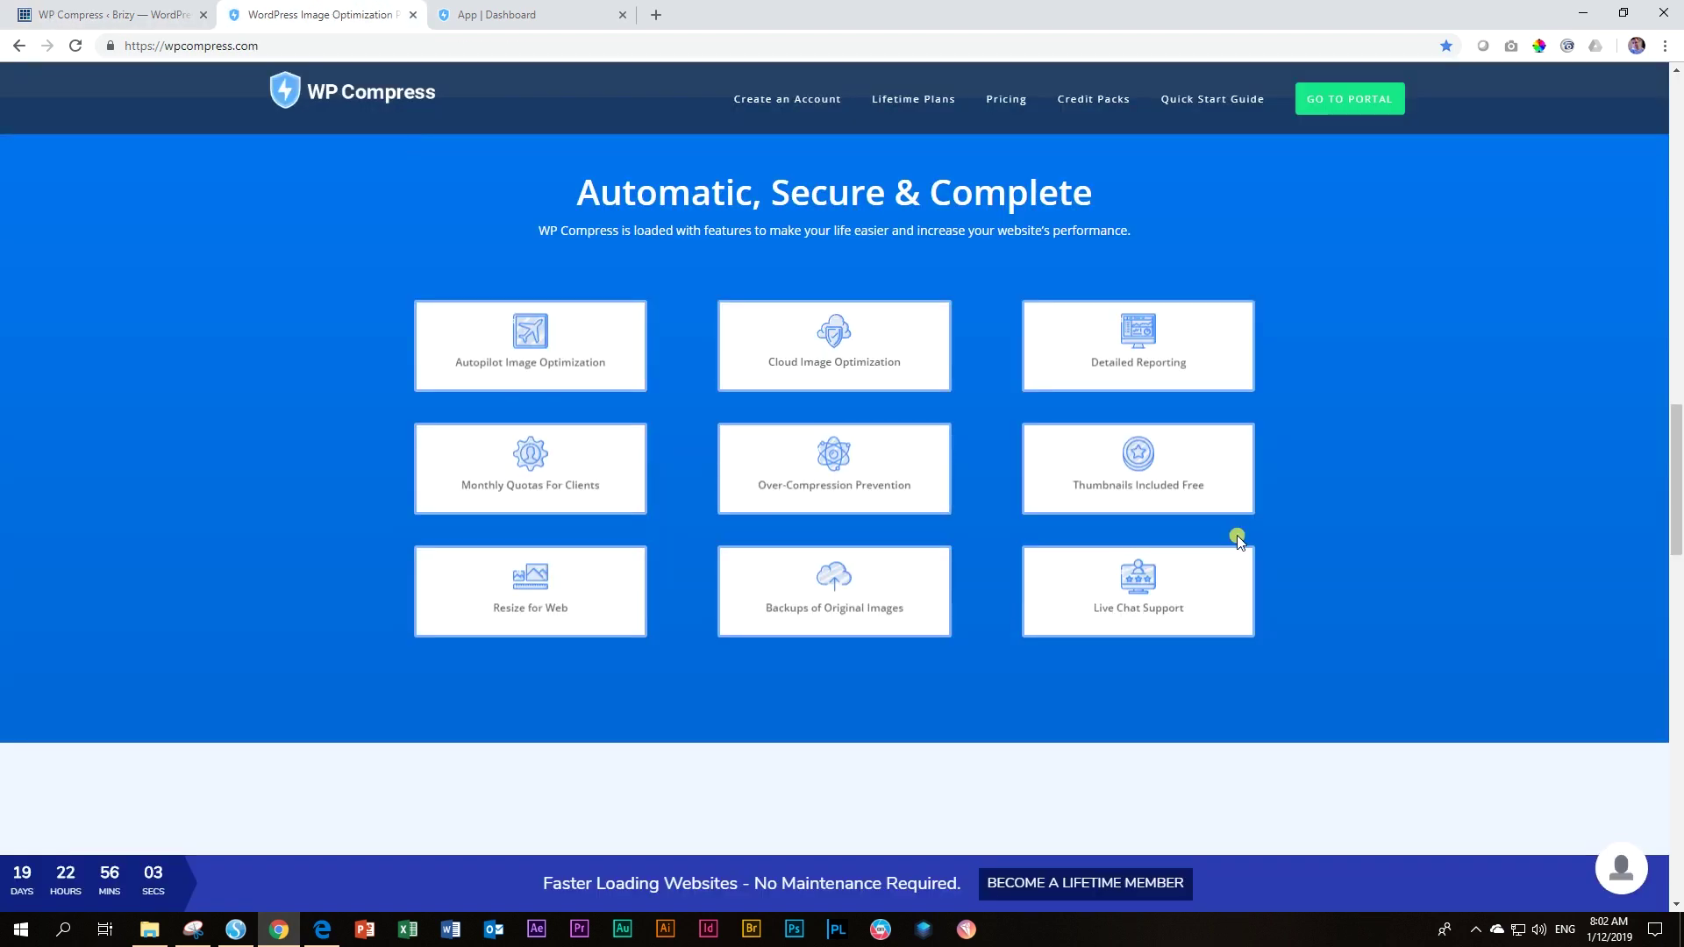
scroll(1255, 548, down, 10)
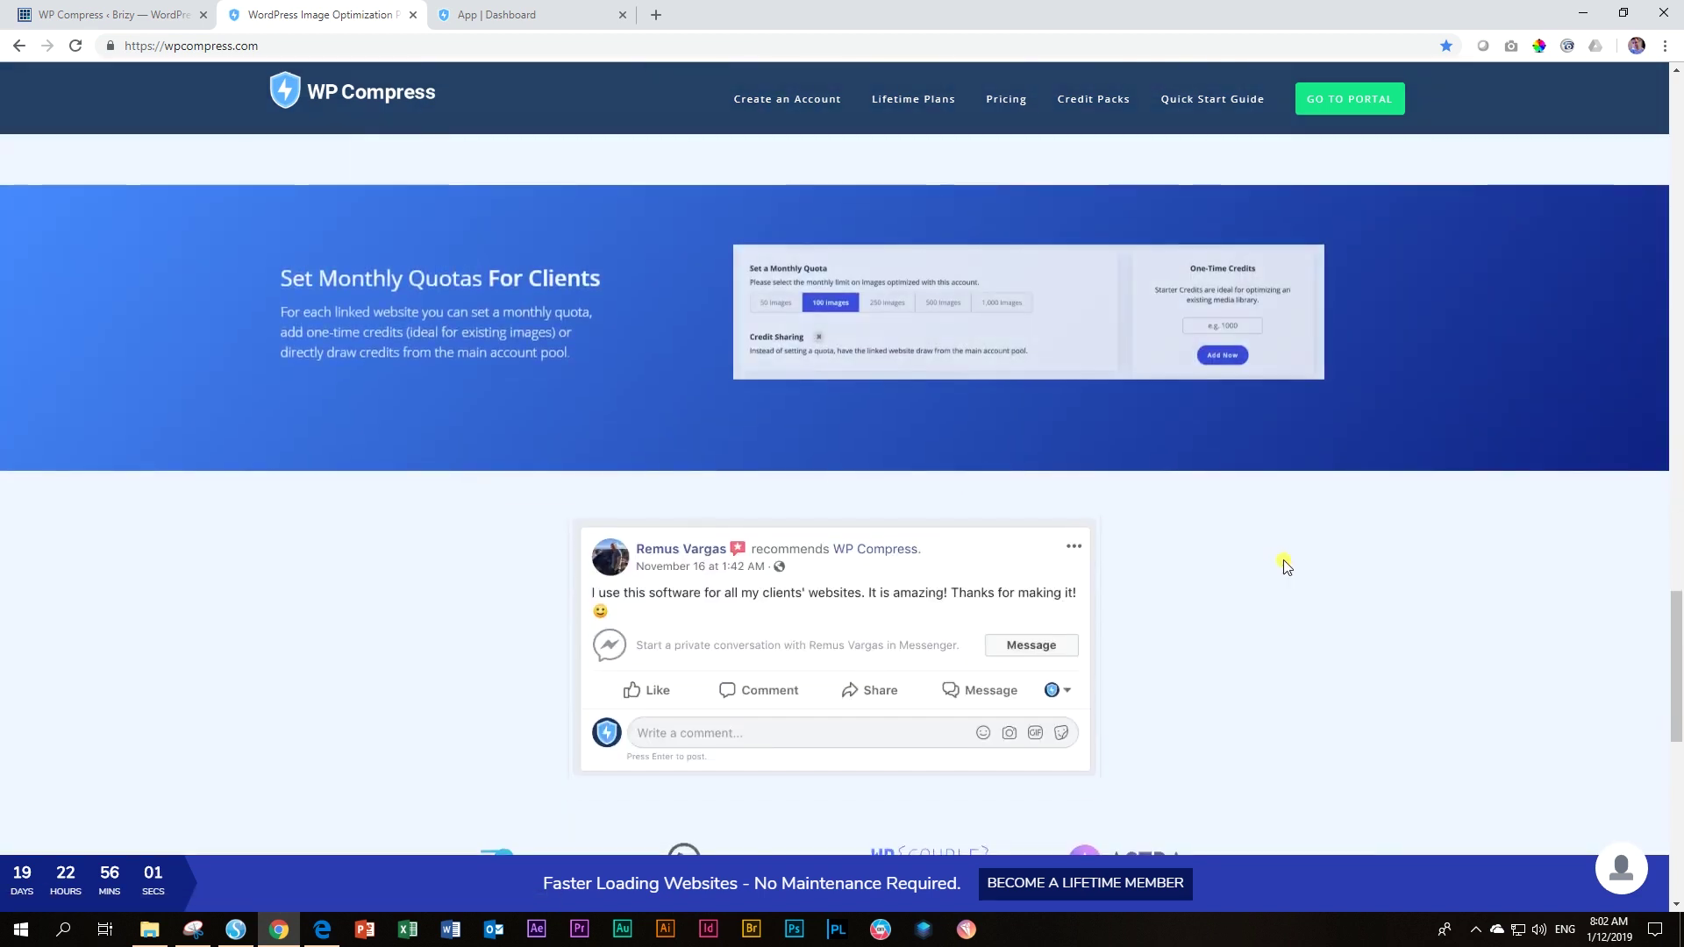
click(1105, 895)
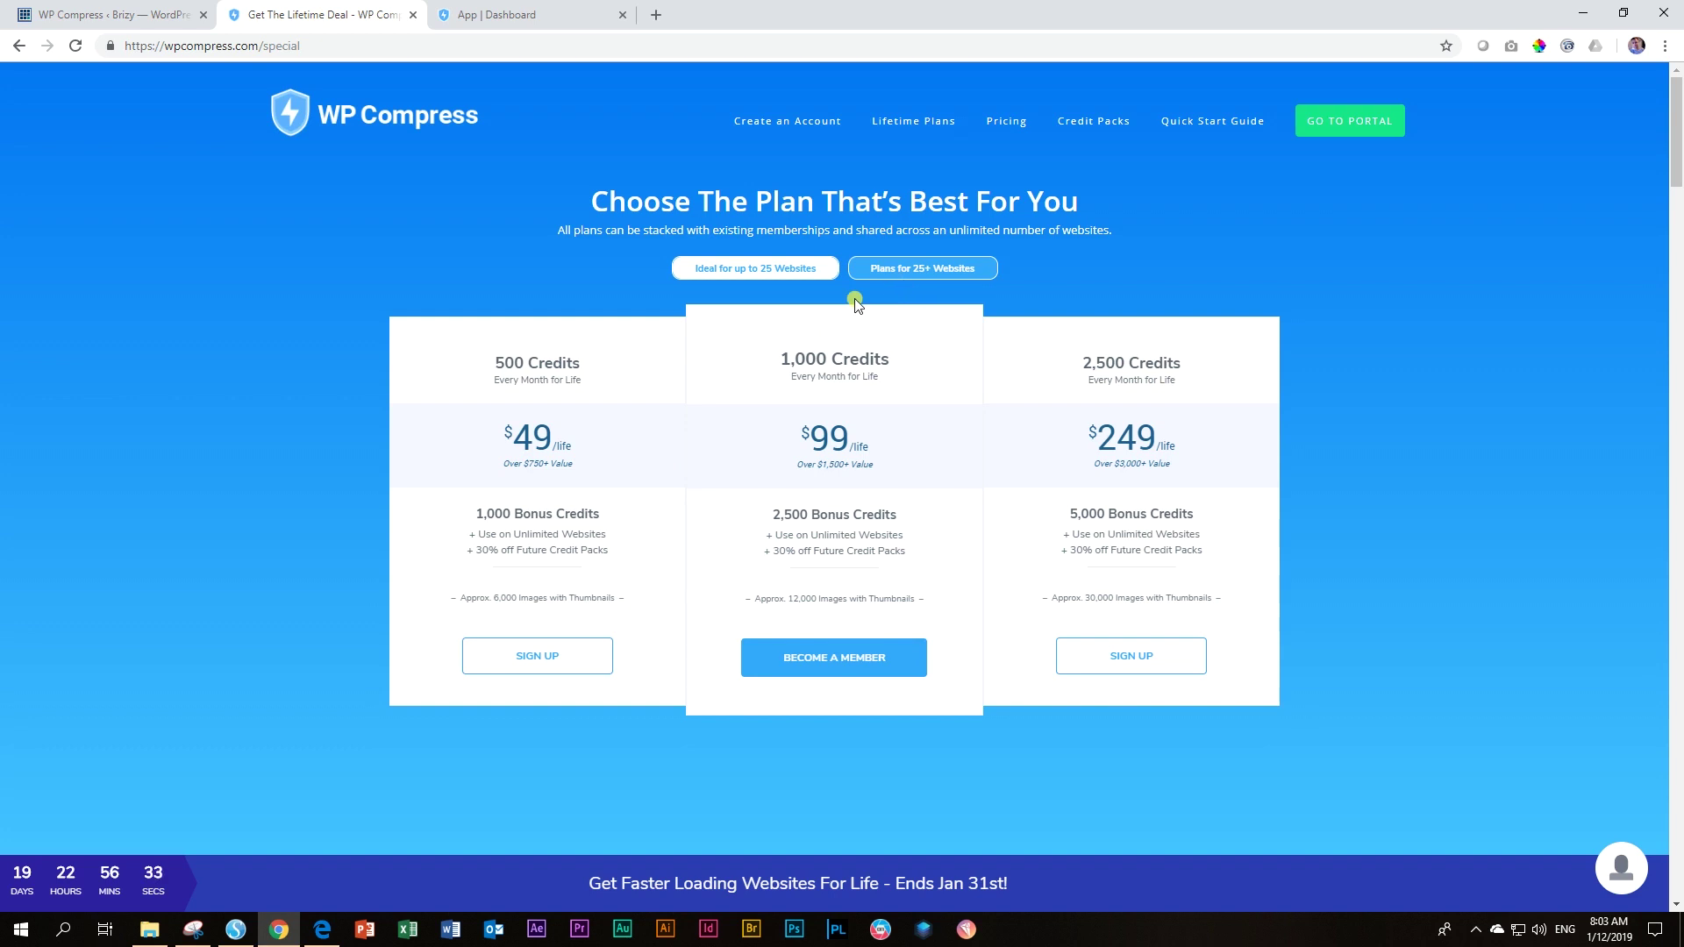
Start optimizing all images from the Brizy site's WP Compress page with notification on completion enabled, and close the message
click(101, 21)
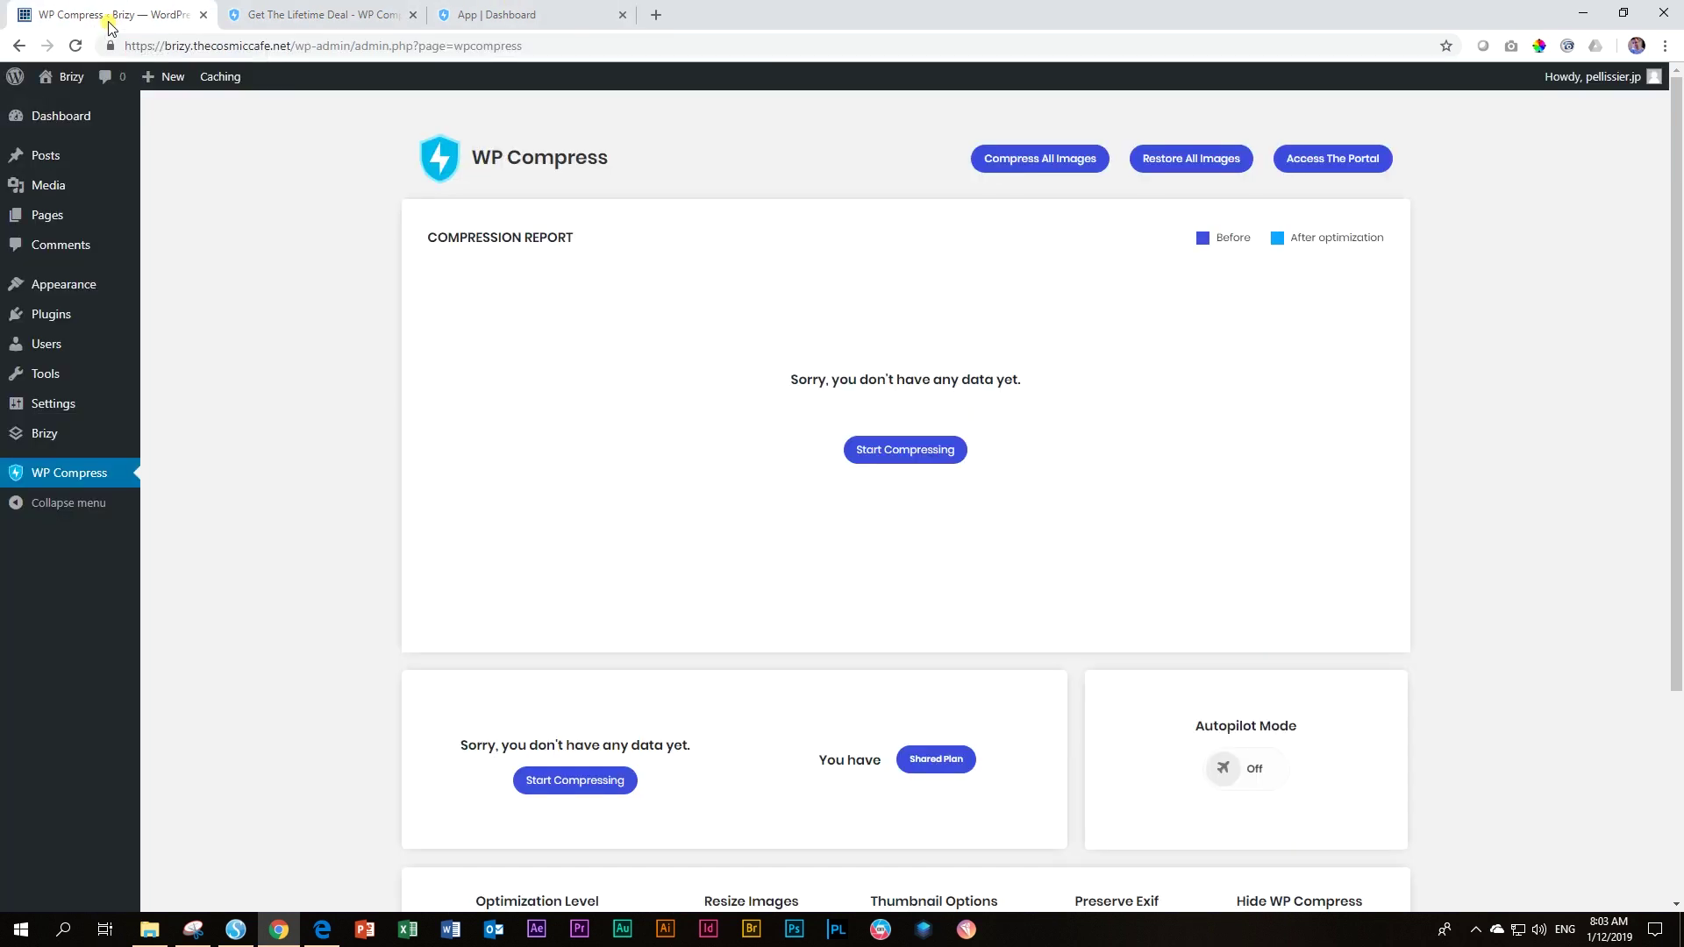
click(1019, 171)
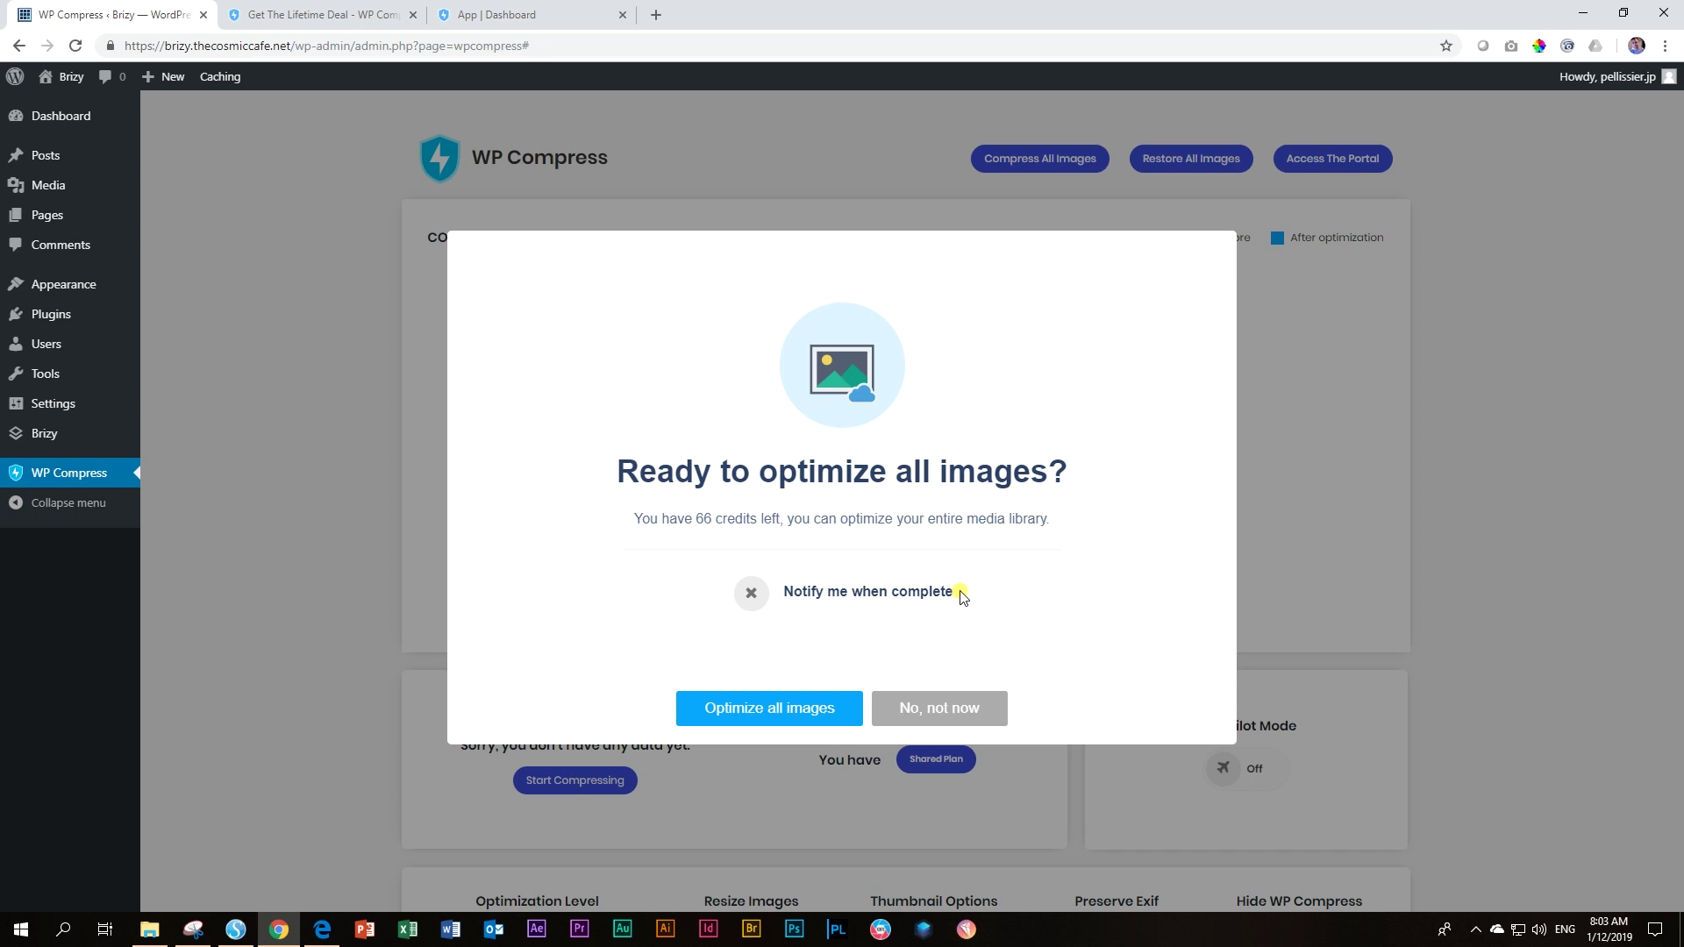
click(745, 594)
click(758, 711)
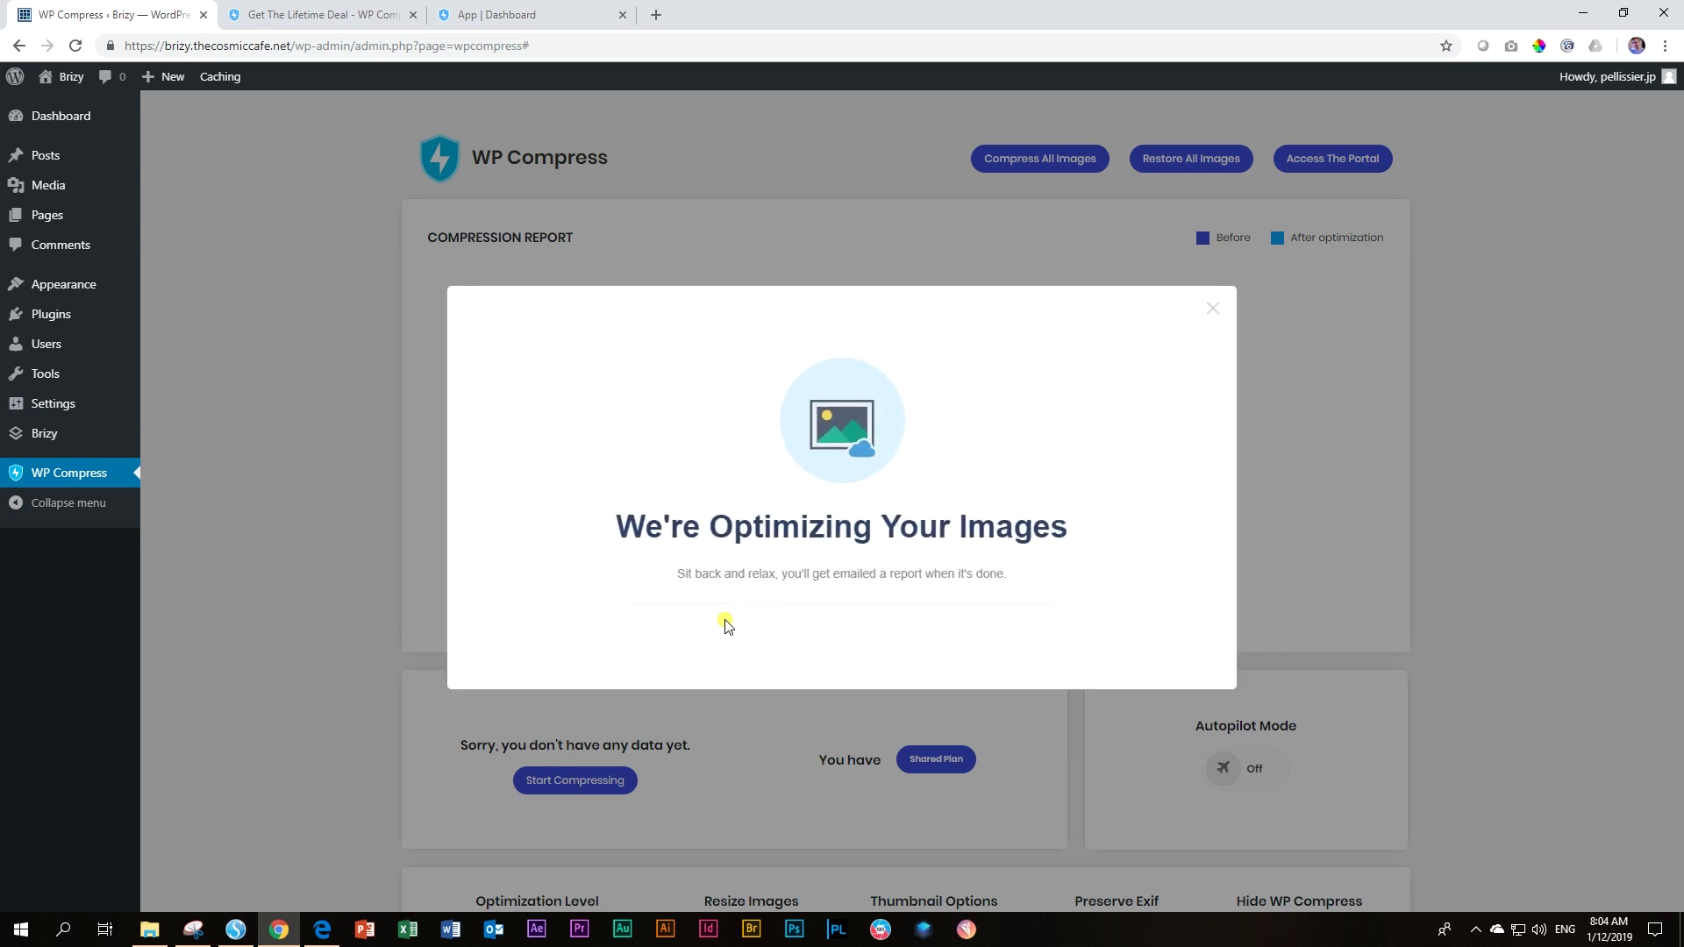
click(303, 488)
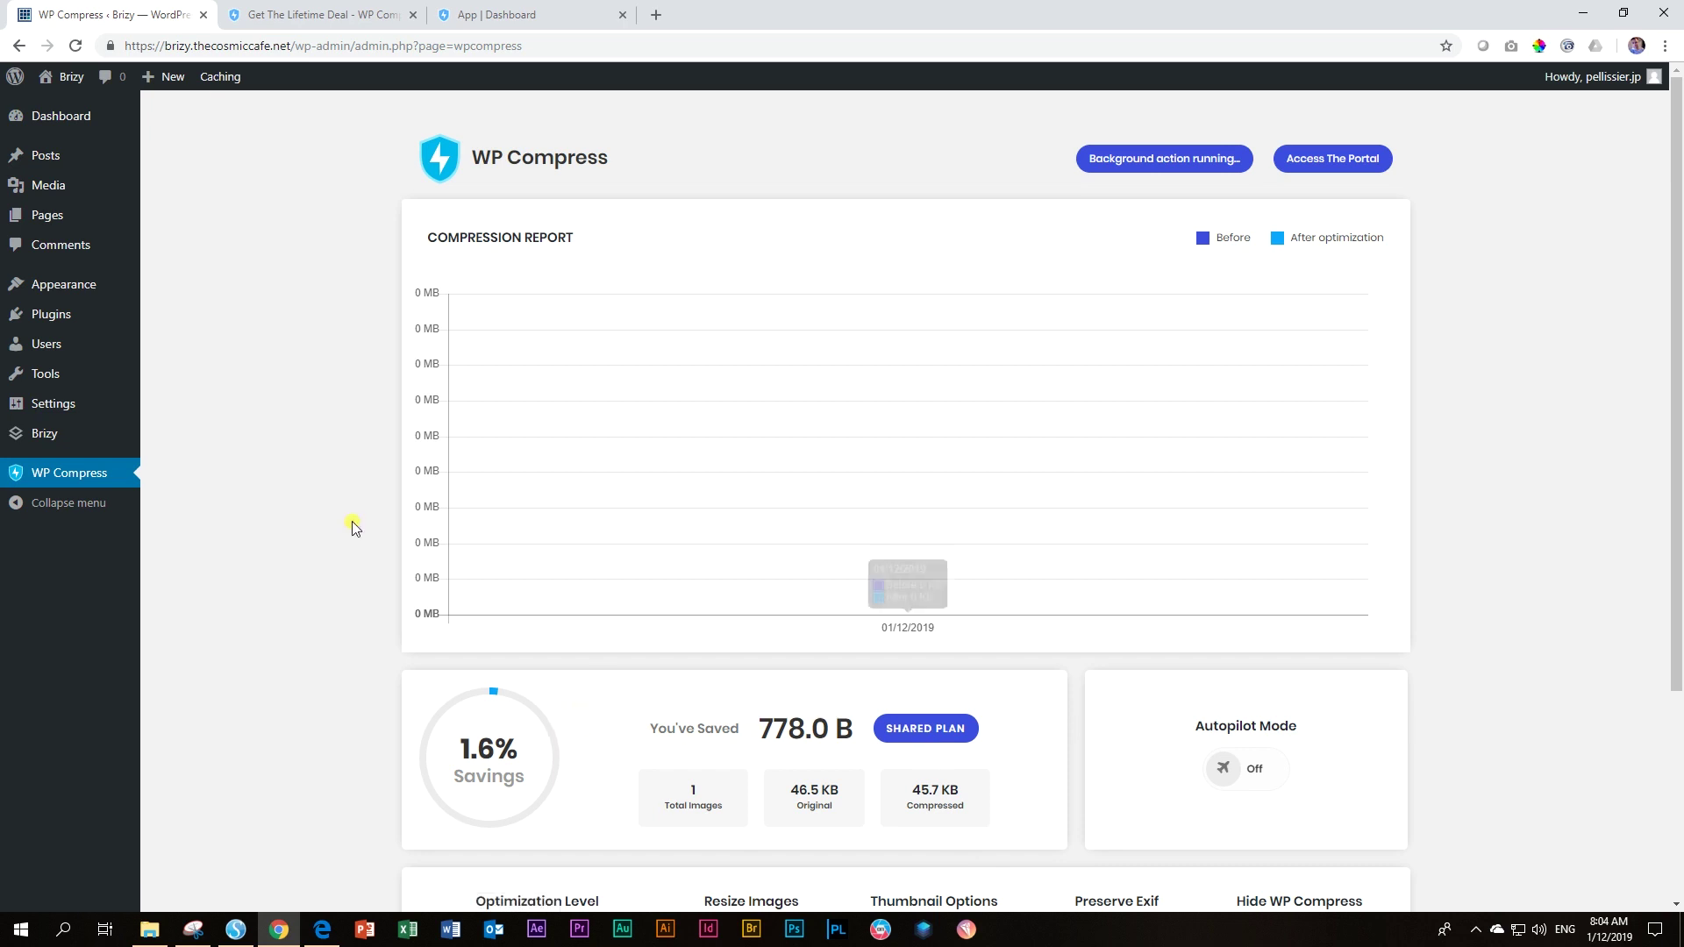
Open the site's Media Library and switch it to list mode
mouse_move(90, 180)
click(180, 191)
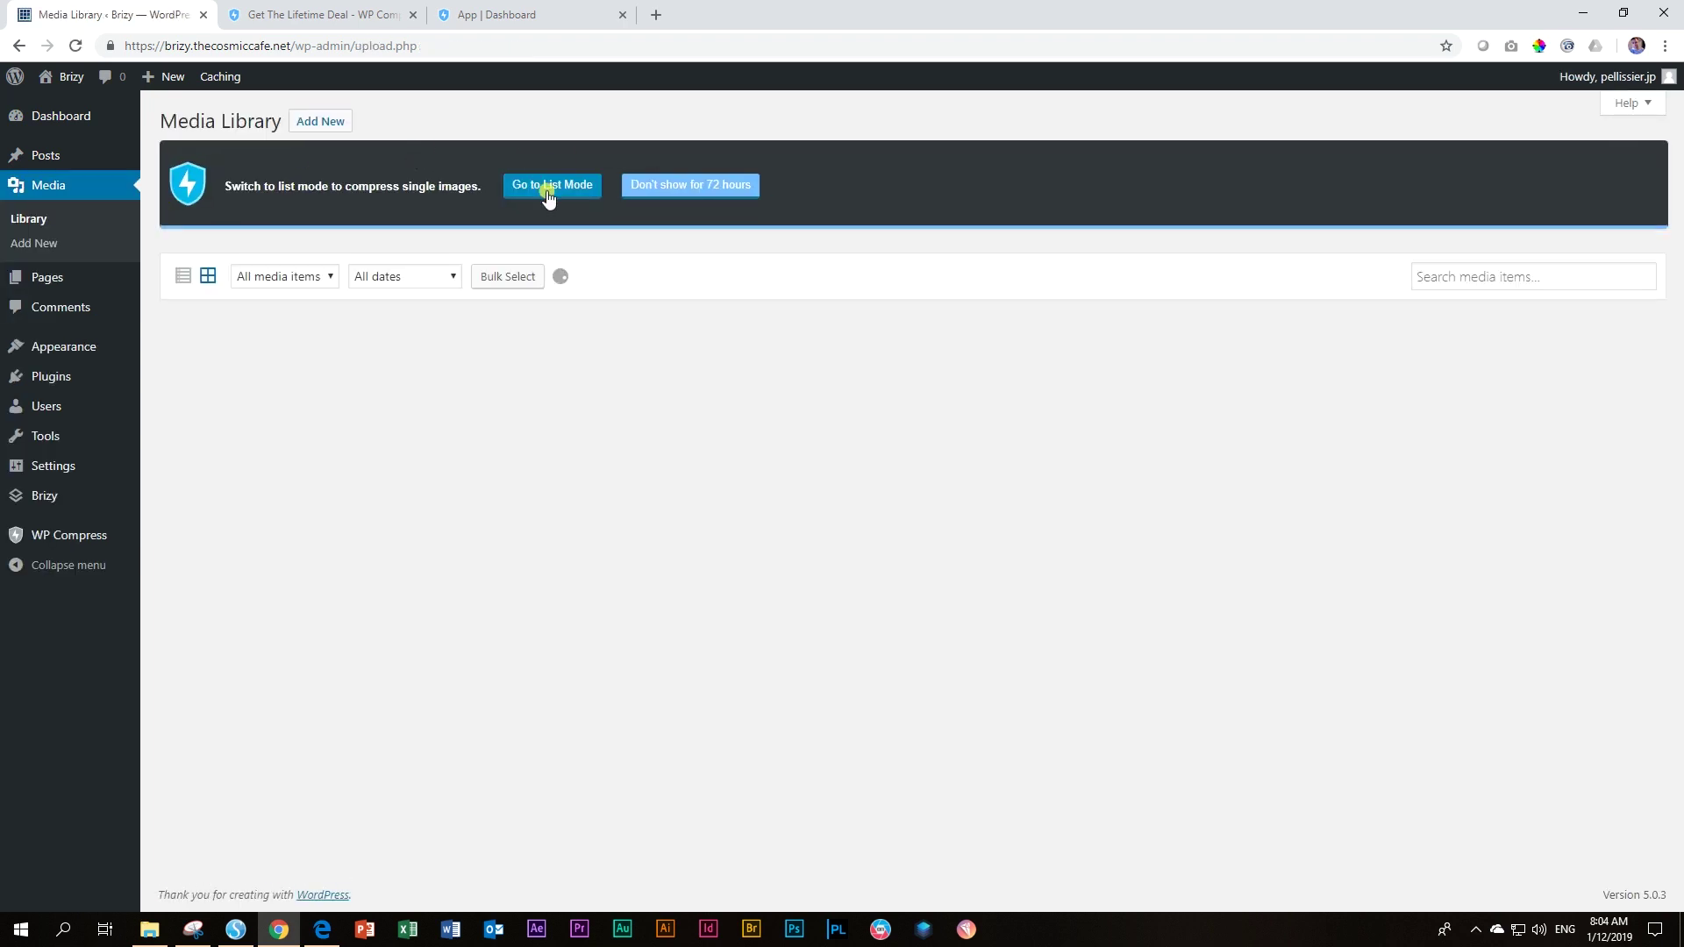
click(548, 195)
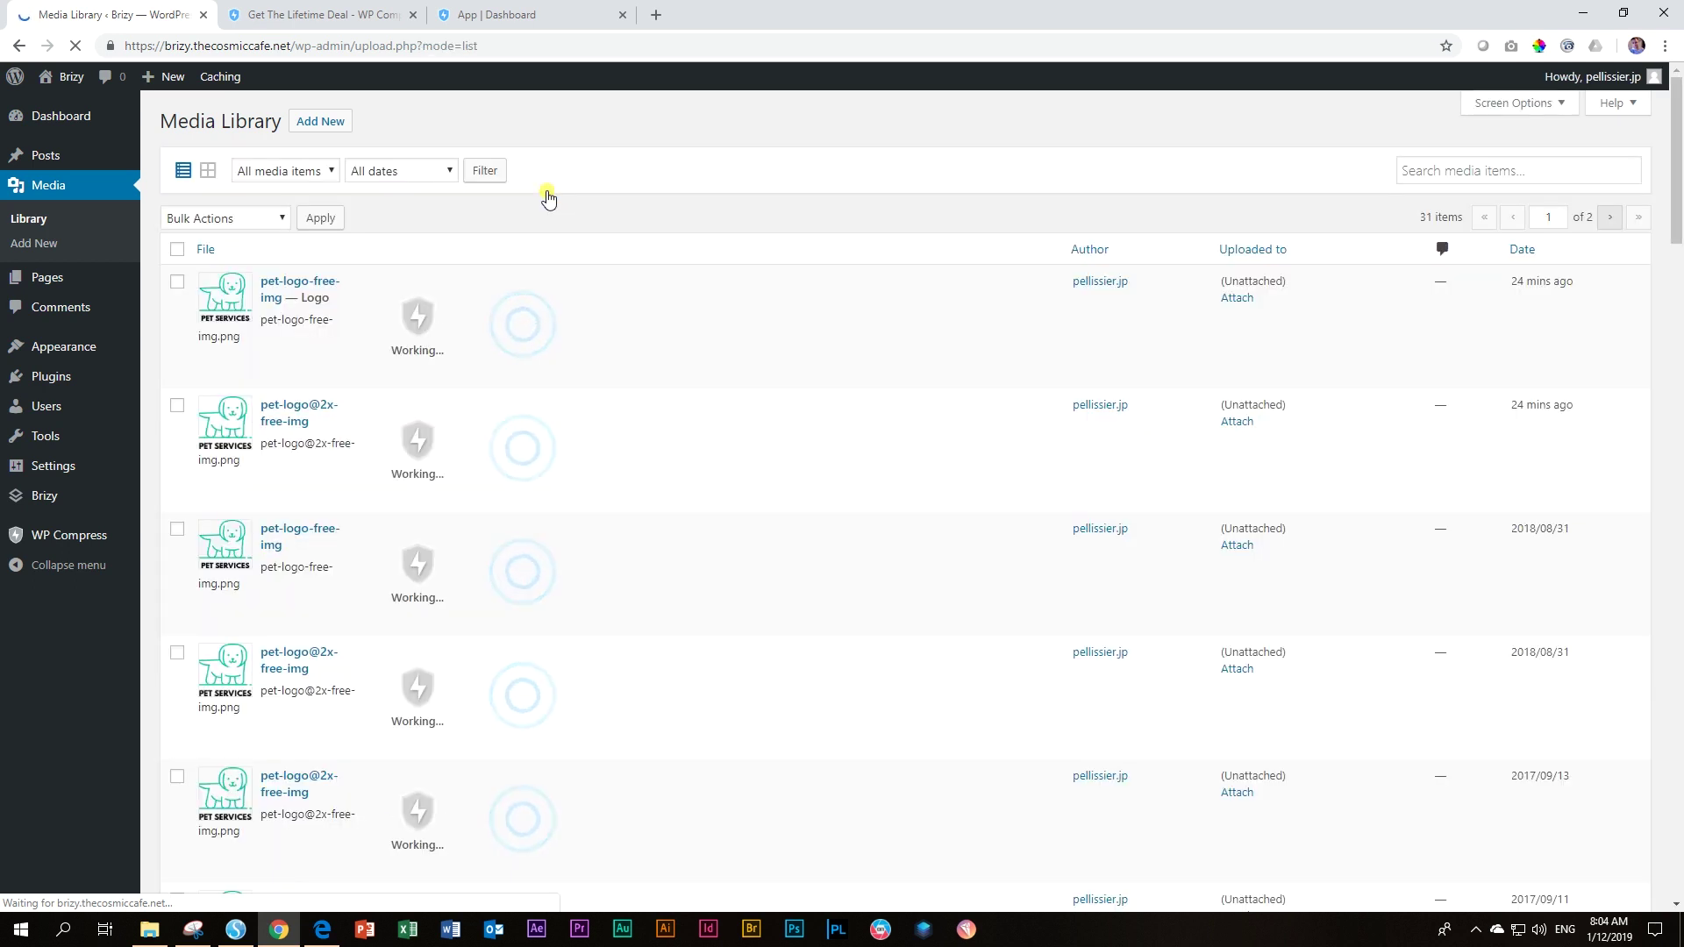
Examine the compression status of the images in the media list and return to the WP Compress report
scroll(574, 446, down, 5)
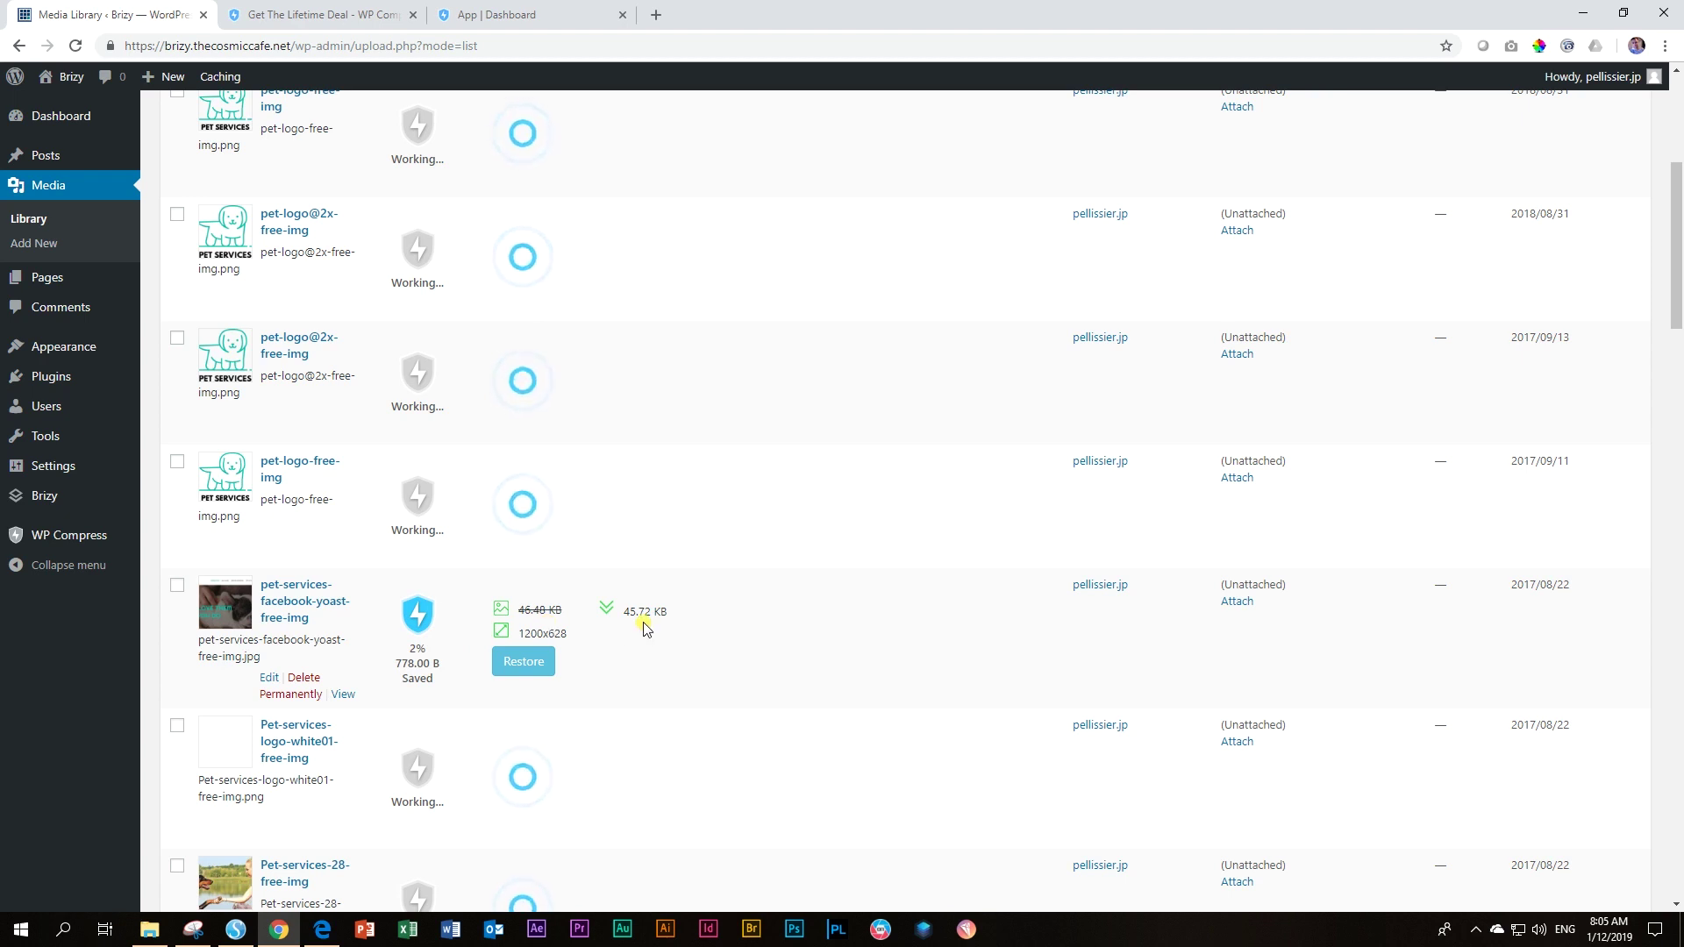
scroll(645, 629, down, 3)
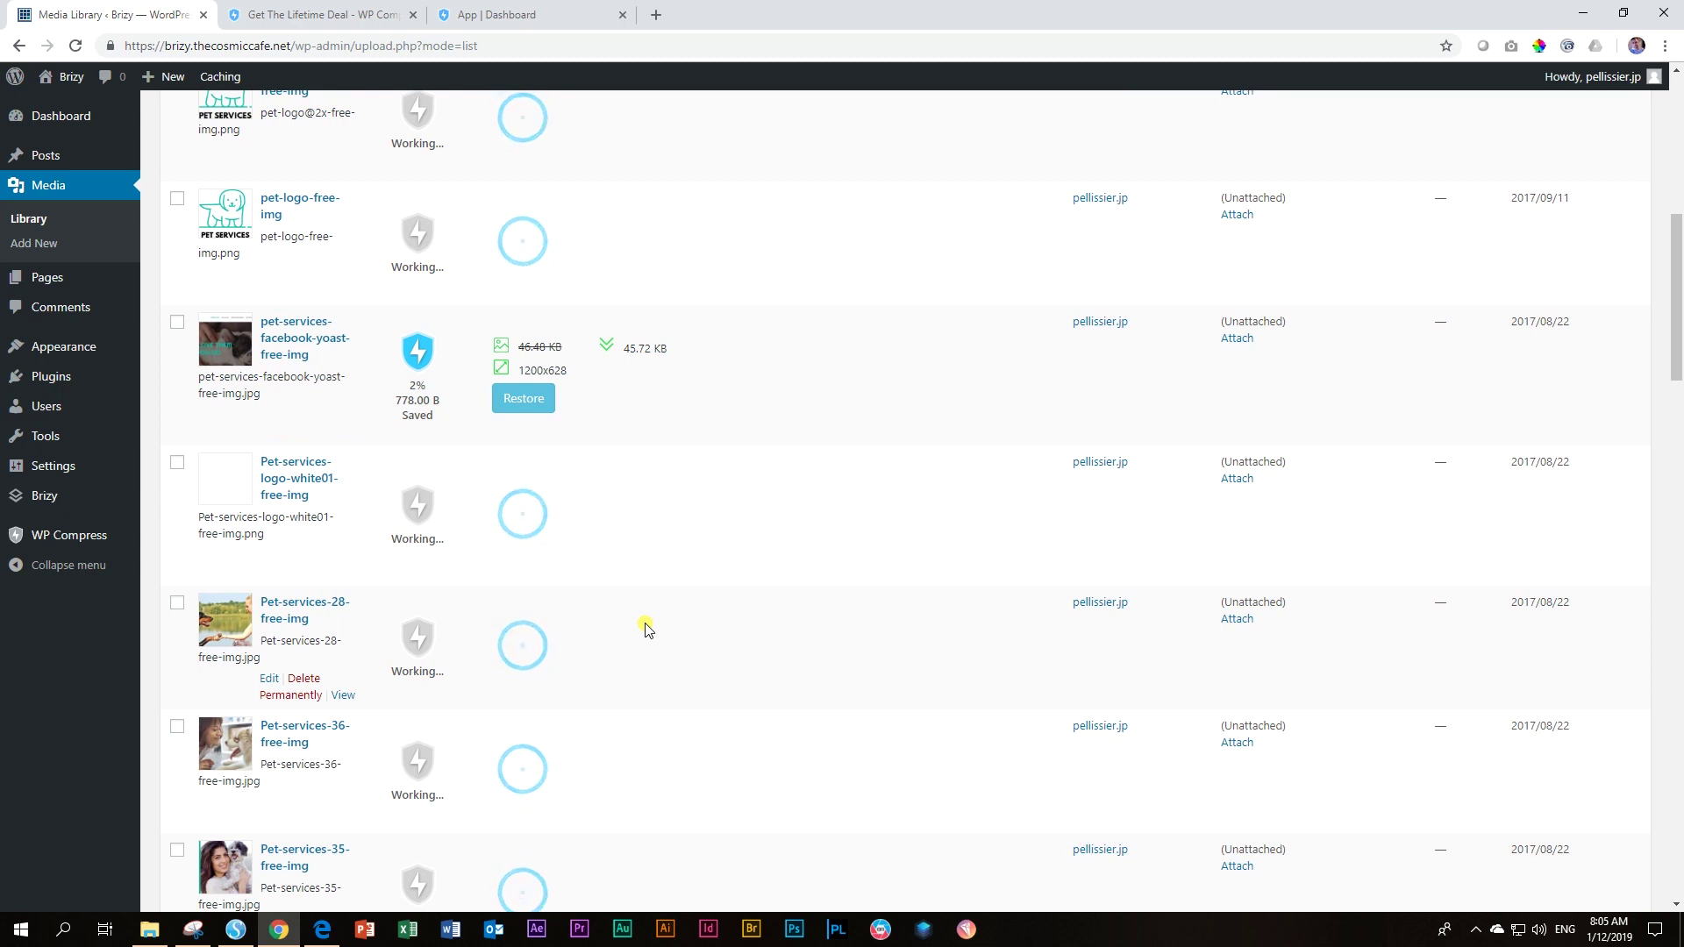
scroll(645, 629, down, 6)
scroll(644, 629, down, 10)
scroll(645, 632, down, 3)
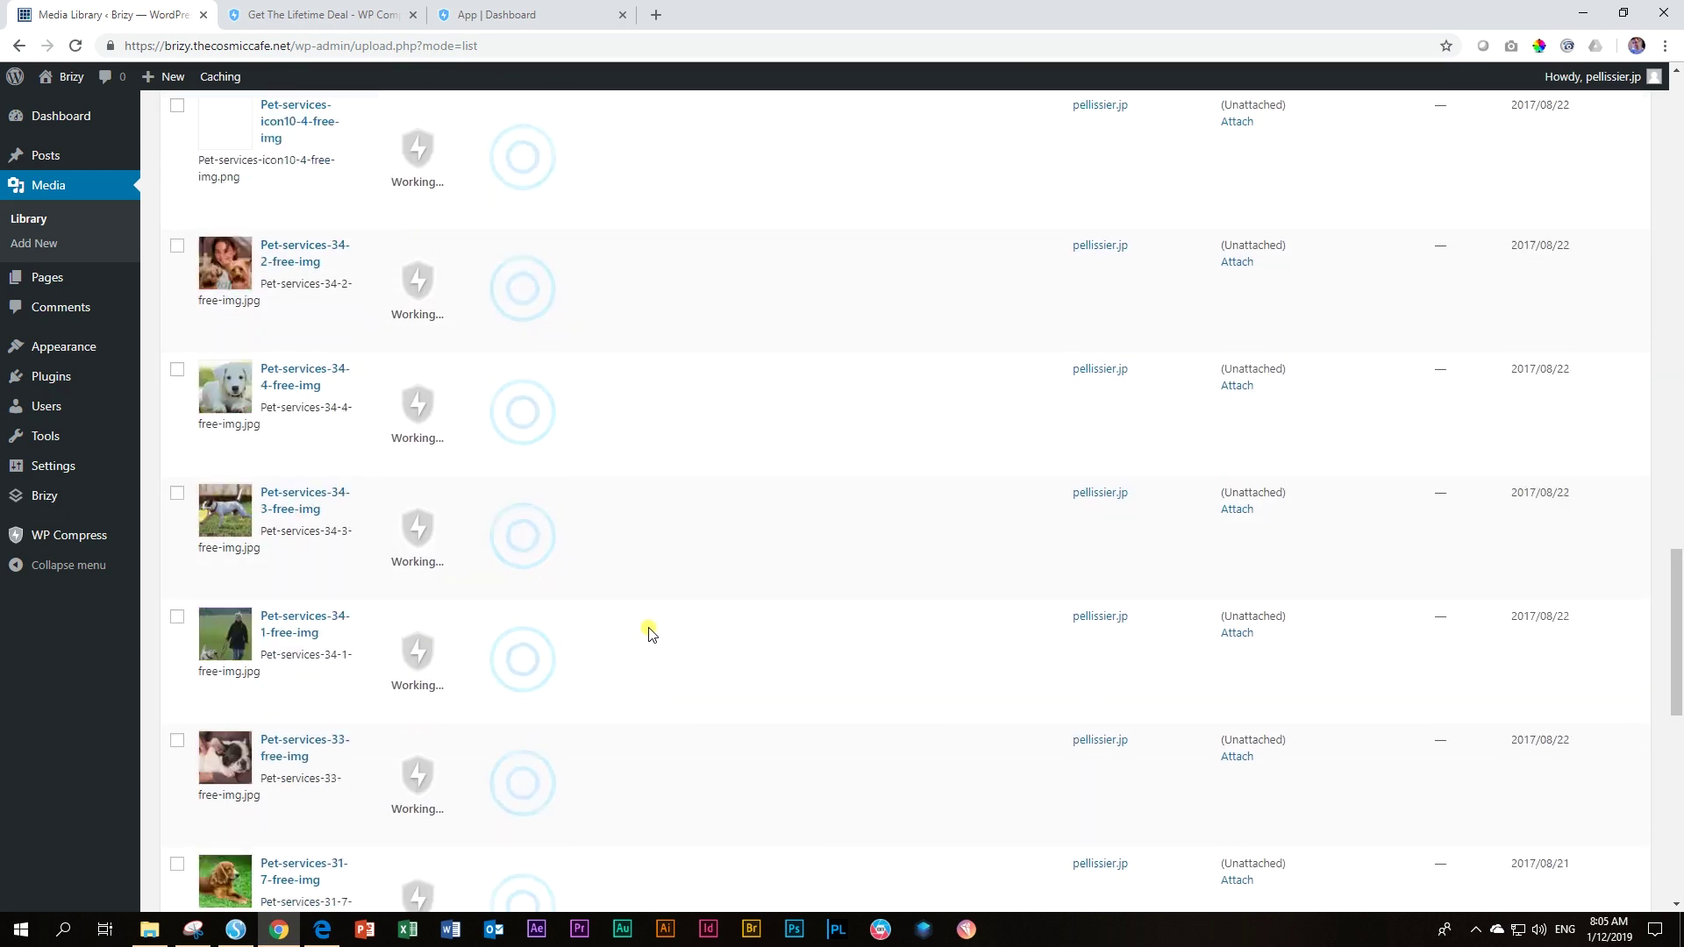
scroll(649, 631, up, 20)
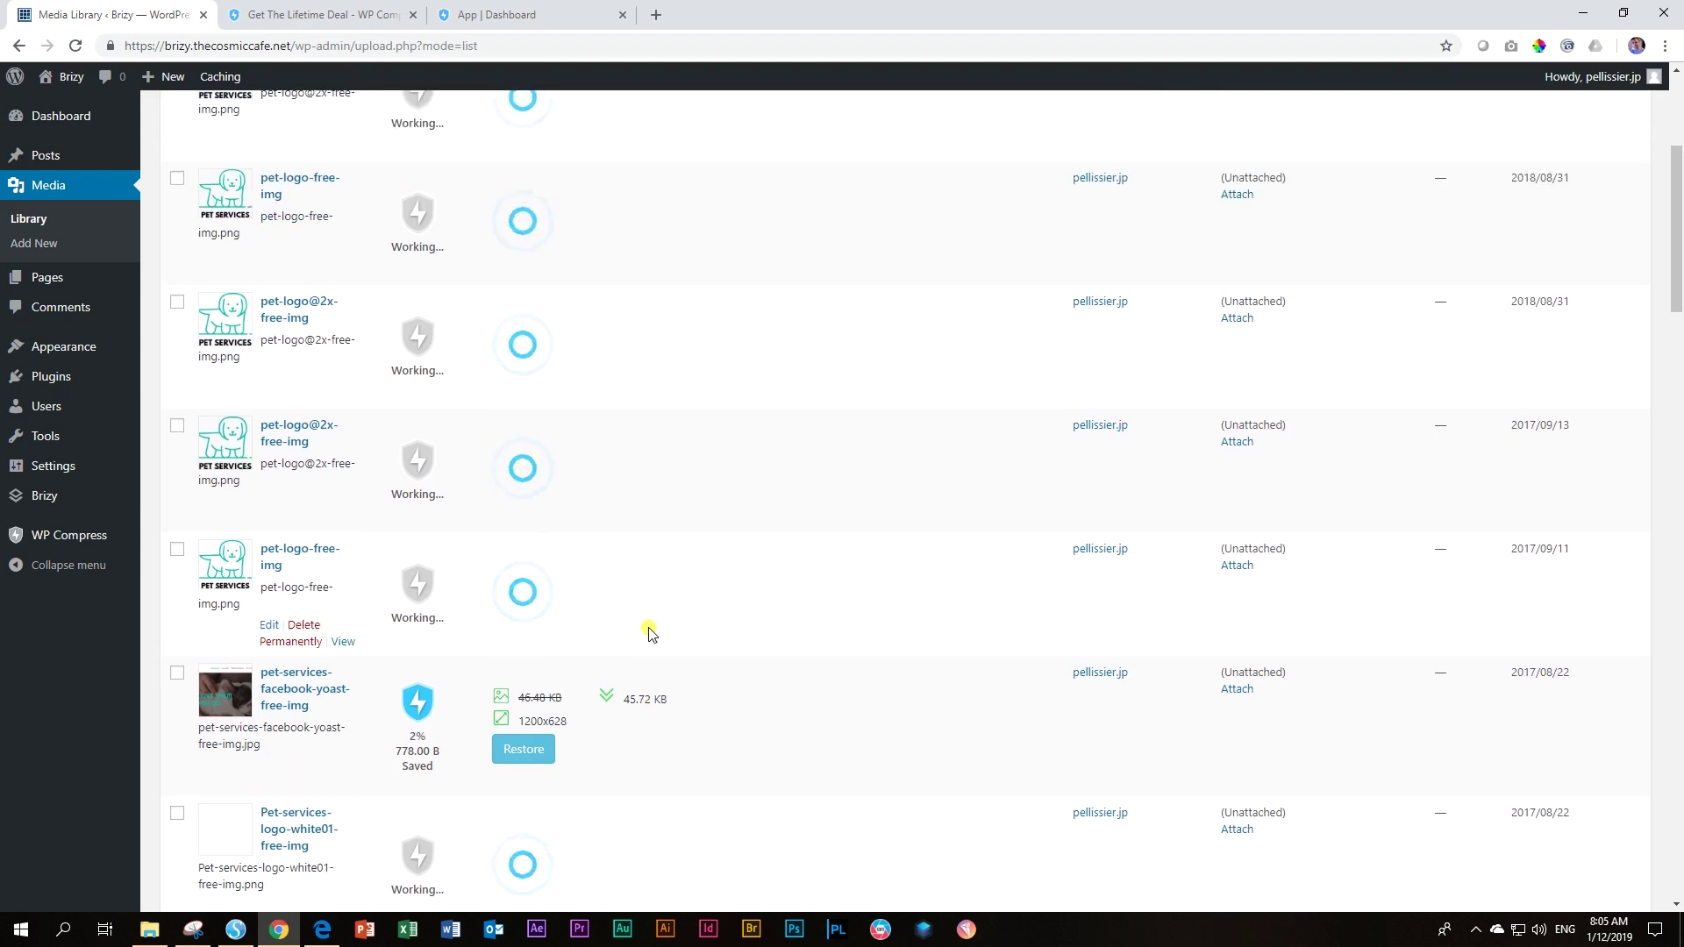
scroll(647, 632, up, 4)
scroll(649, 633, down, 3)
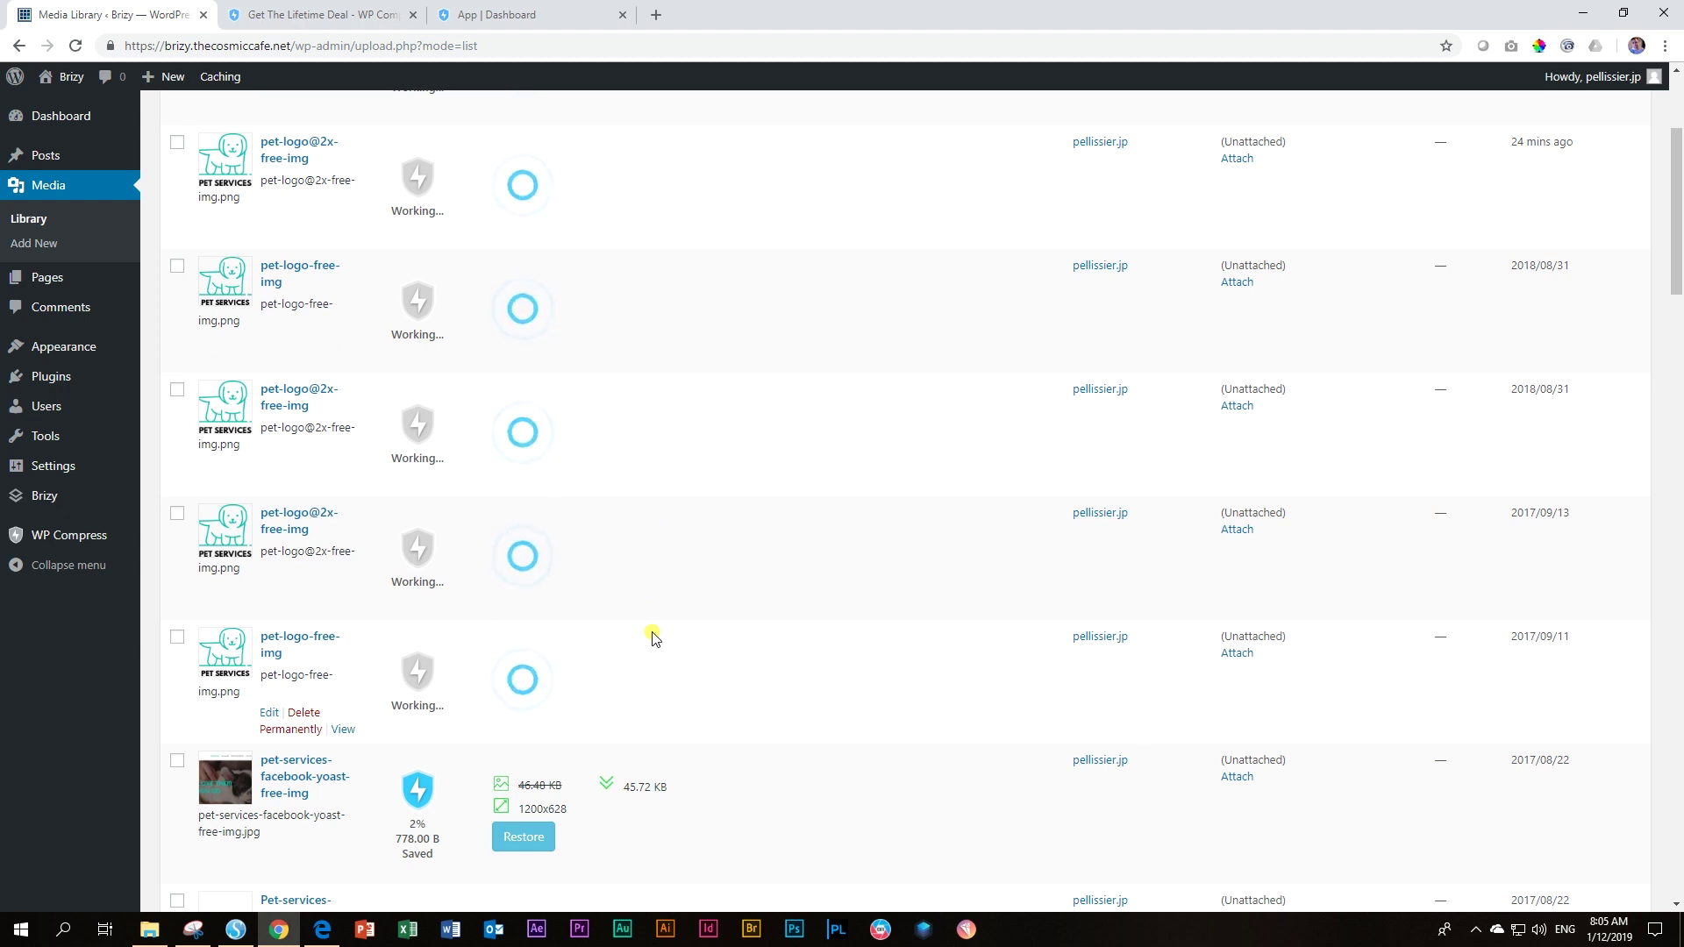
click(104, 544)
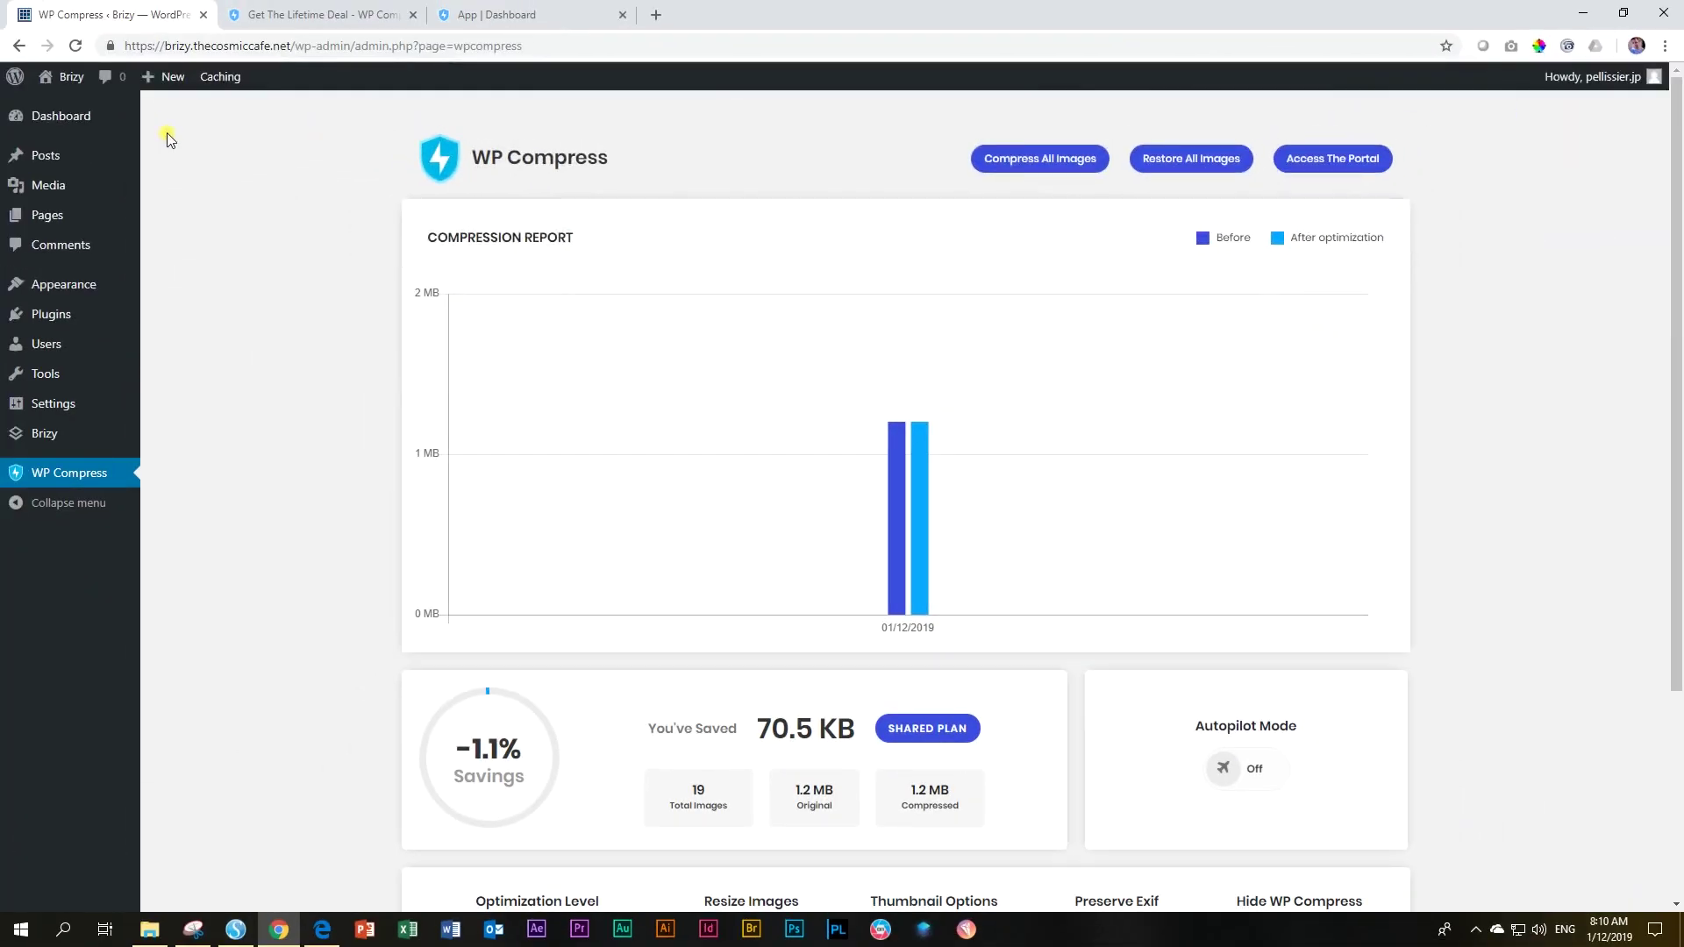
Reopen the Media Library and review the compression savings of each image down to the end of the list
mouse_move(102, 181)
click(186, 191)
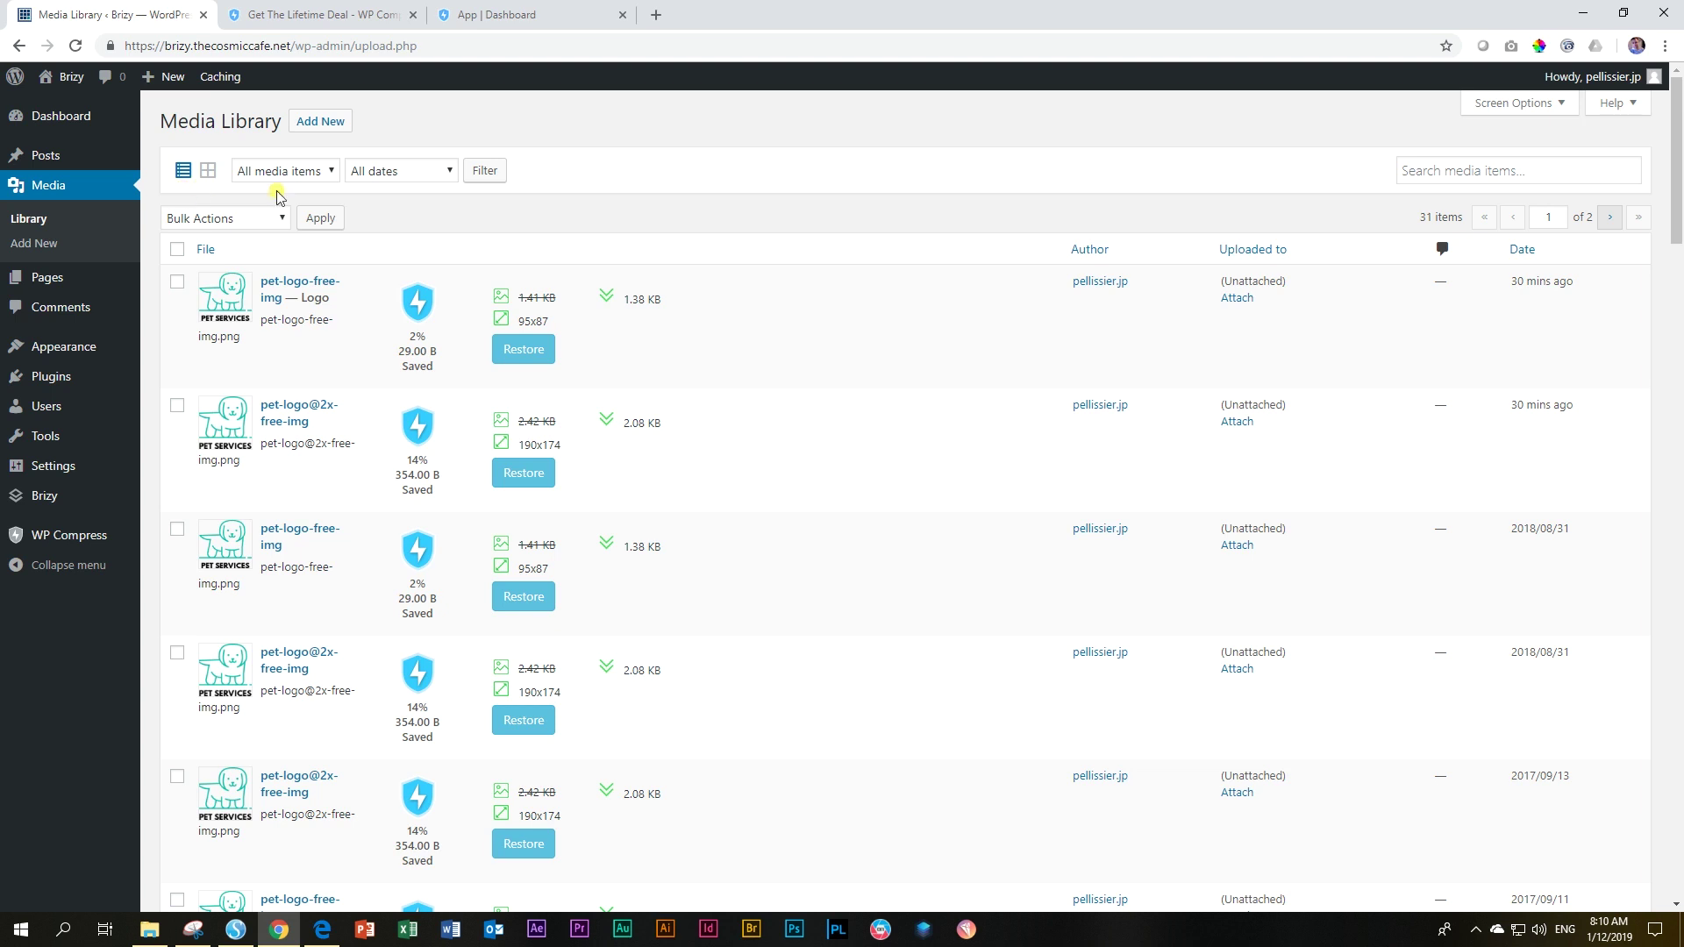
scroll(673, 524, down, 3)
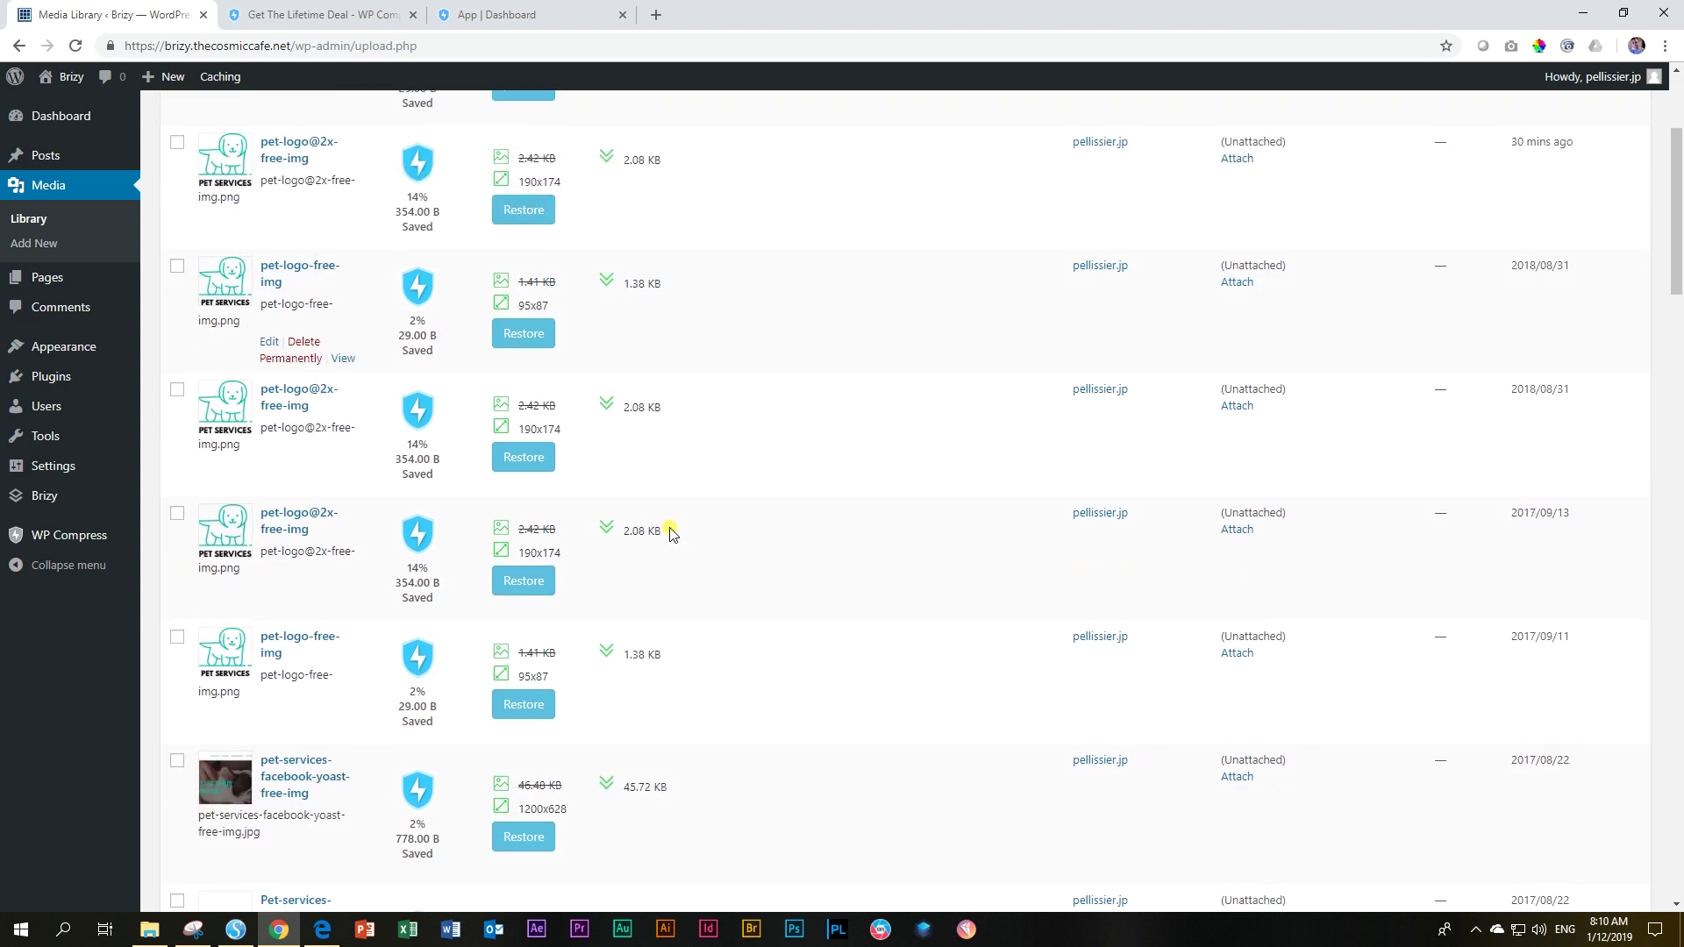
scroll(658, 459, down, 3)
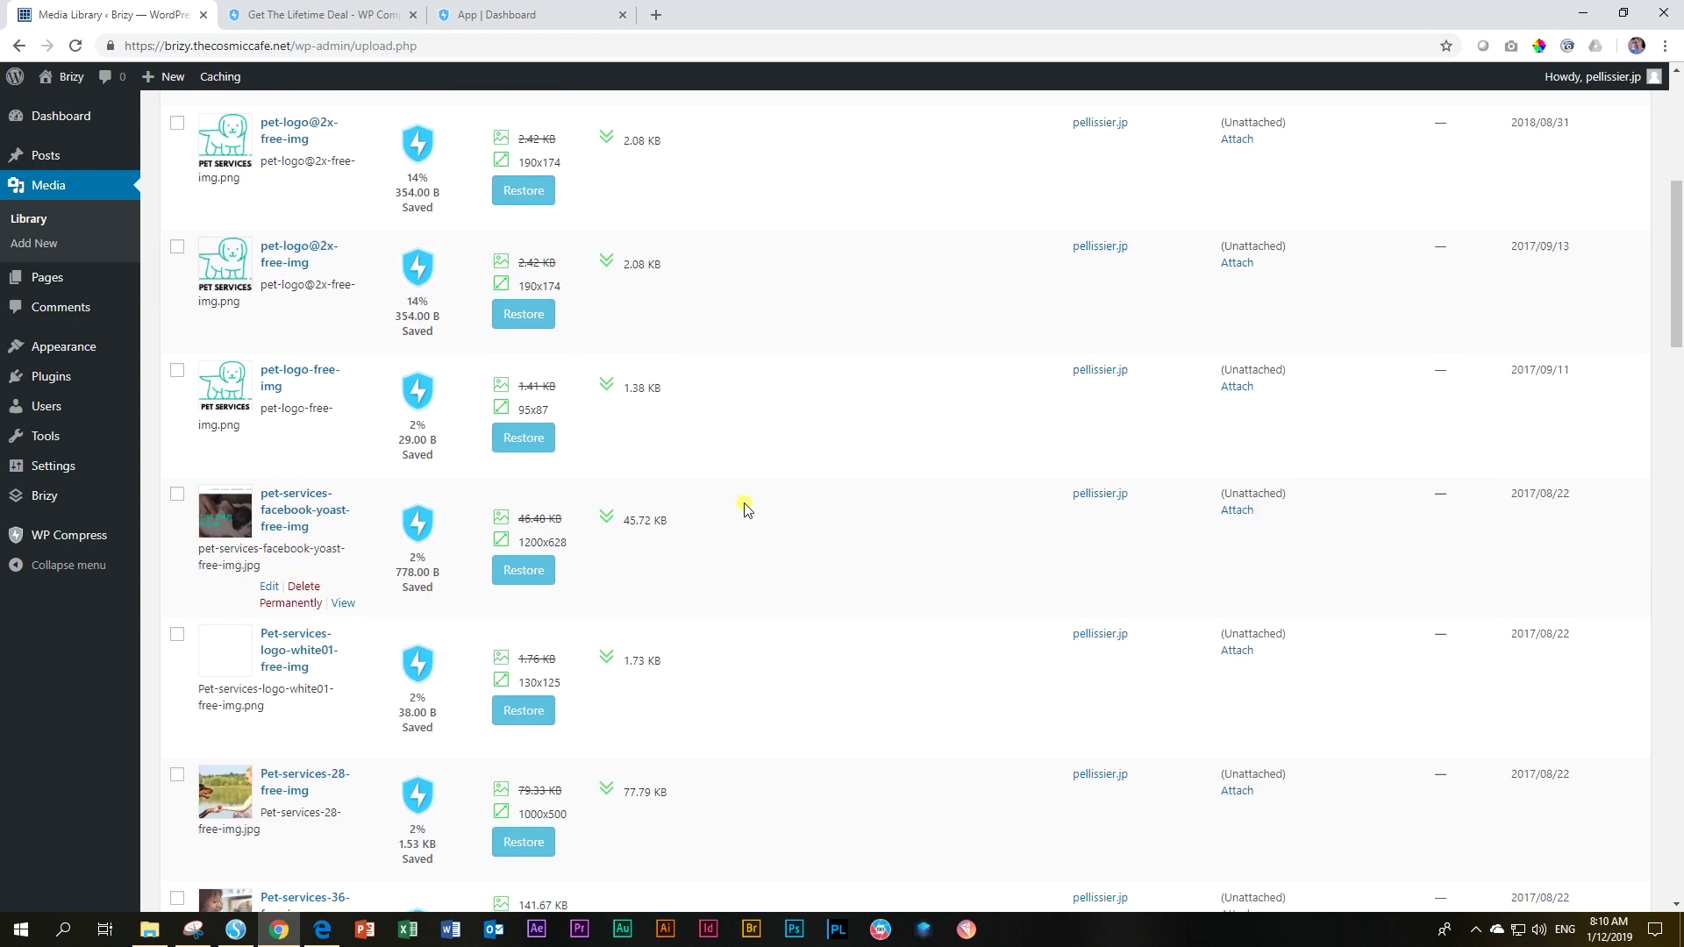
scroll(746, 508, down, 1)
scroll(816, 485, down, 3)
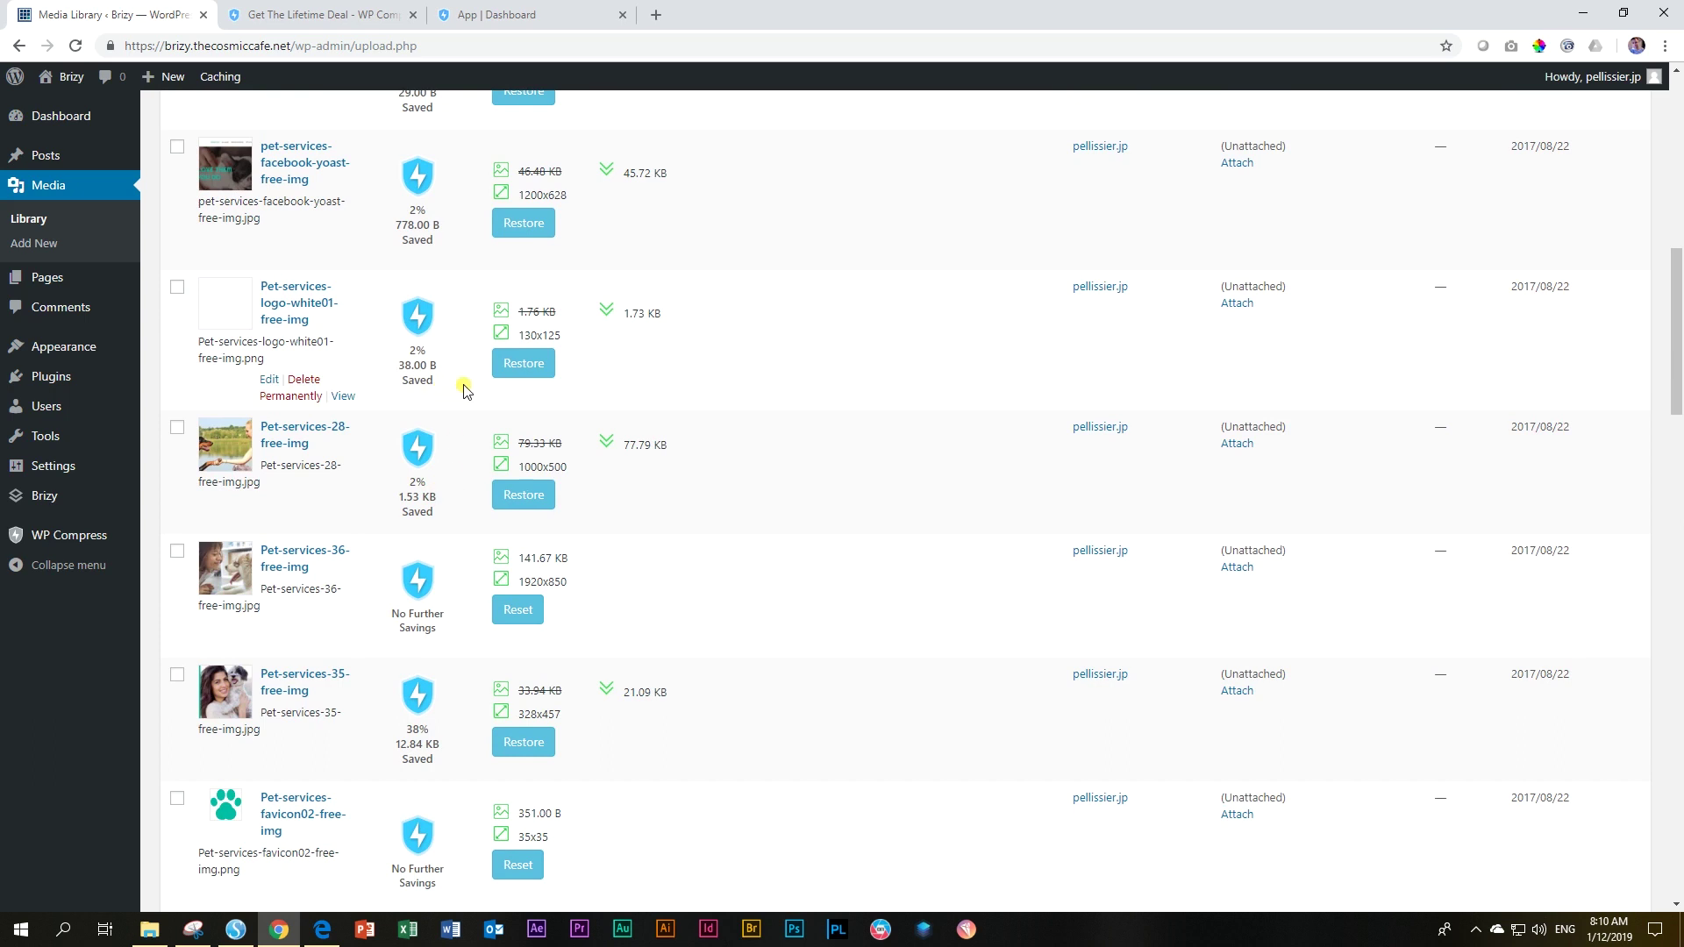
scroll(465, 390, down, 2)
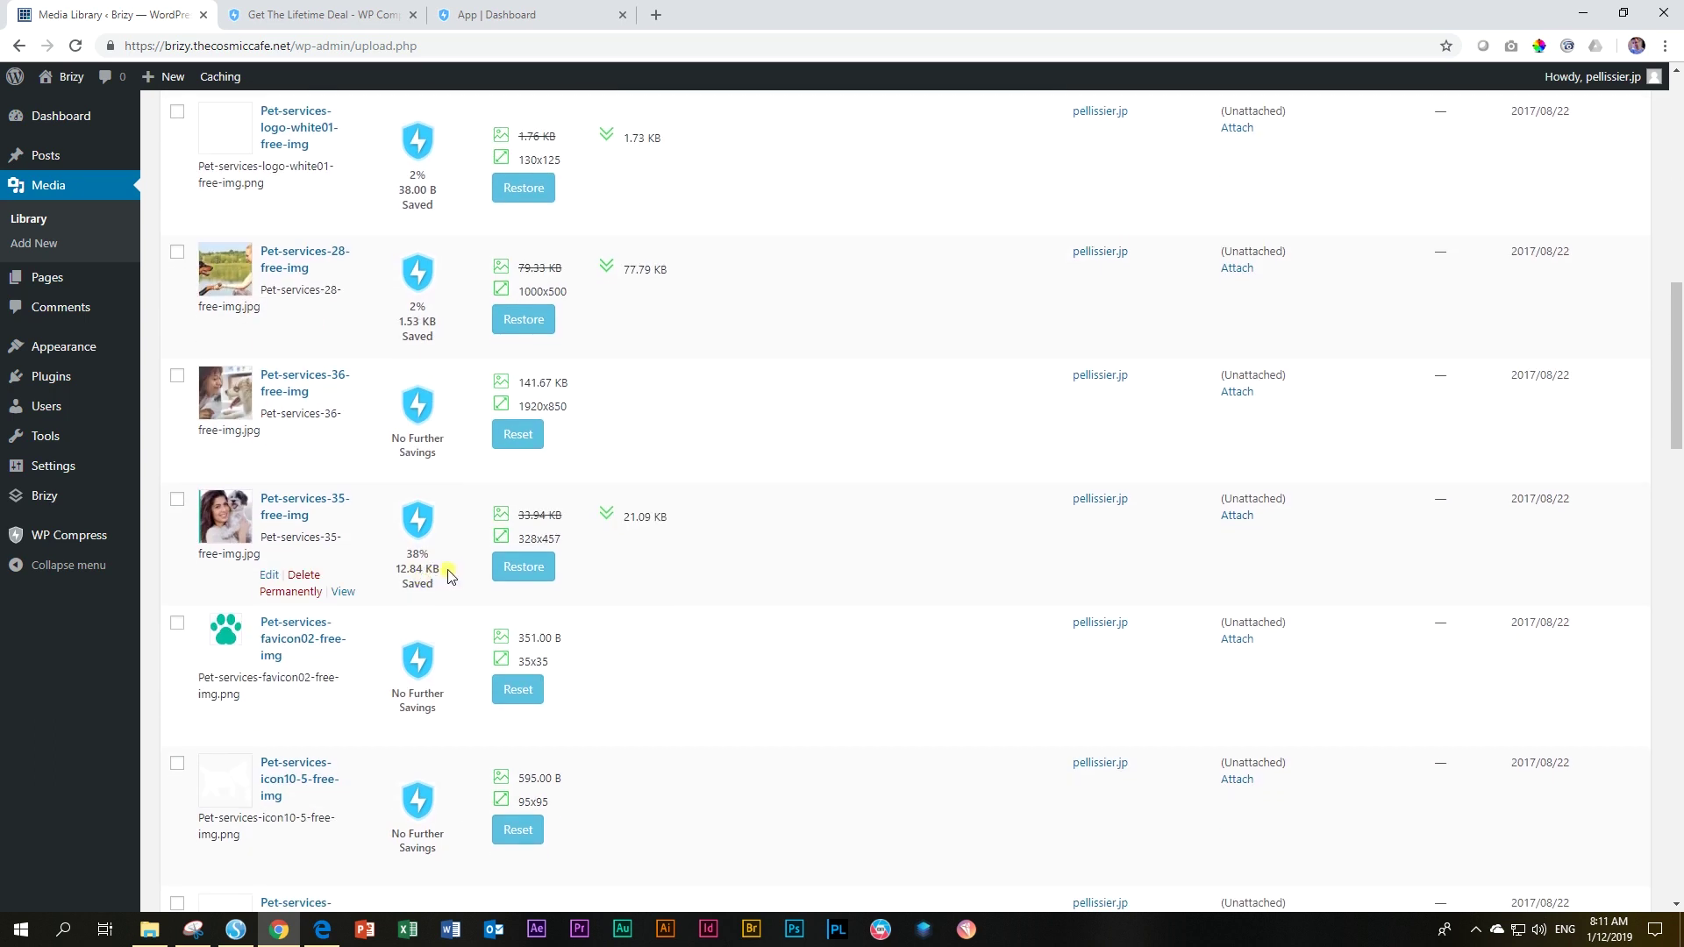
scroll(451, 570, down, 4)
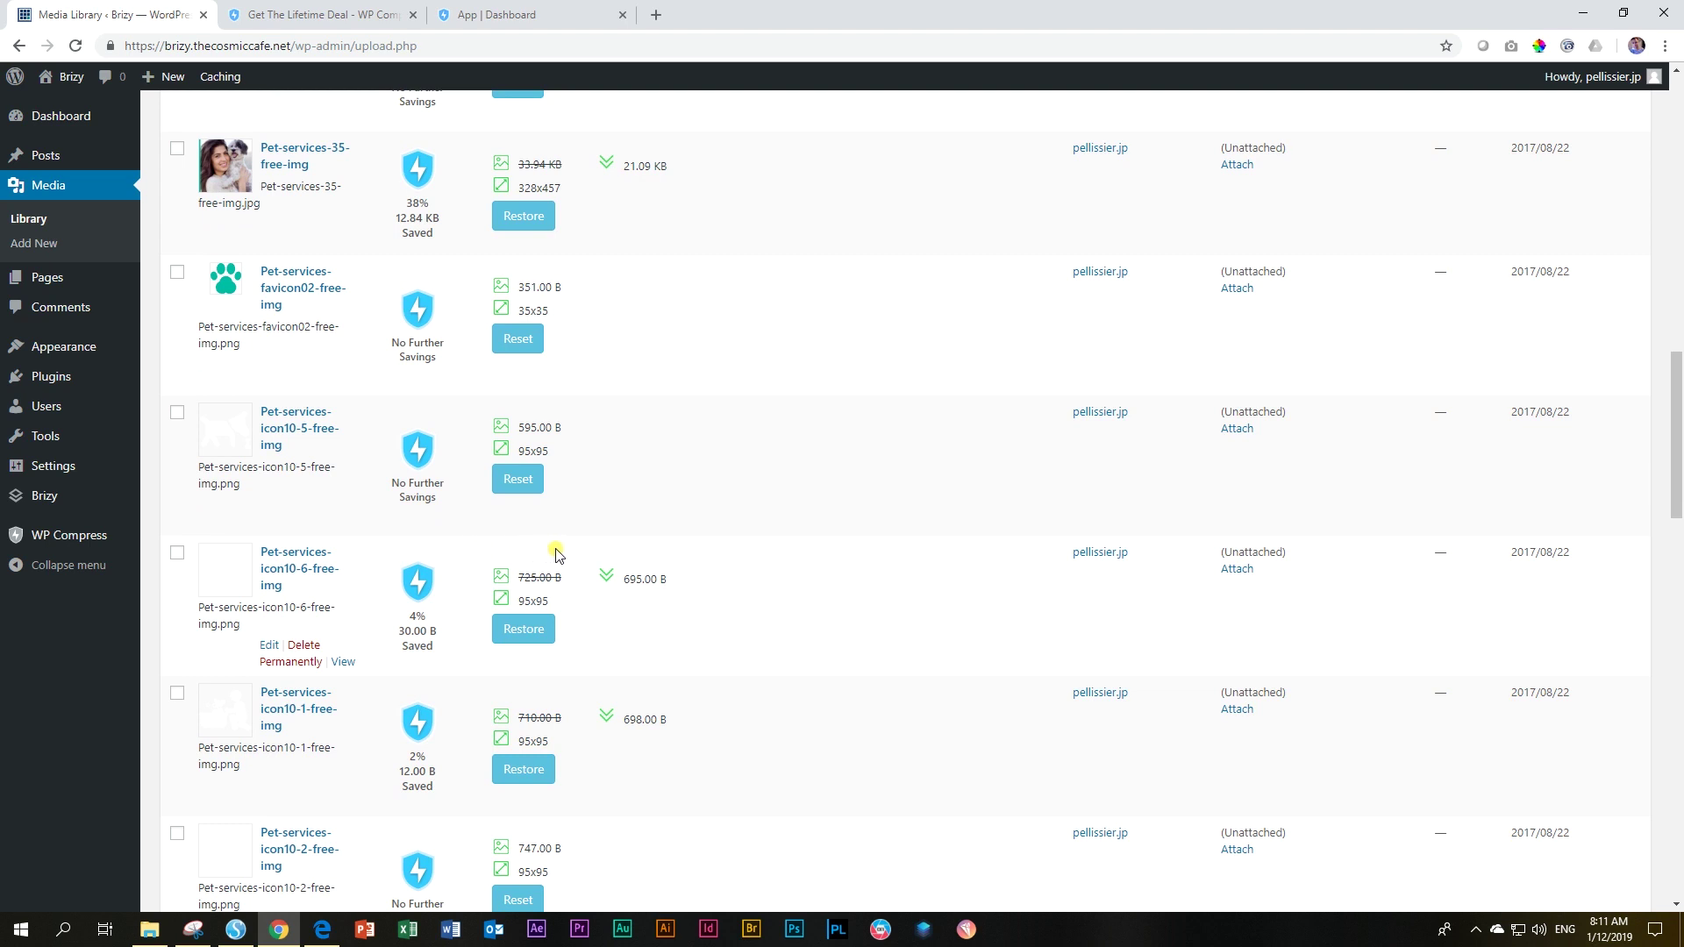
scroll(599, 562, down, 3)
scroll(601, 564, down, 3)
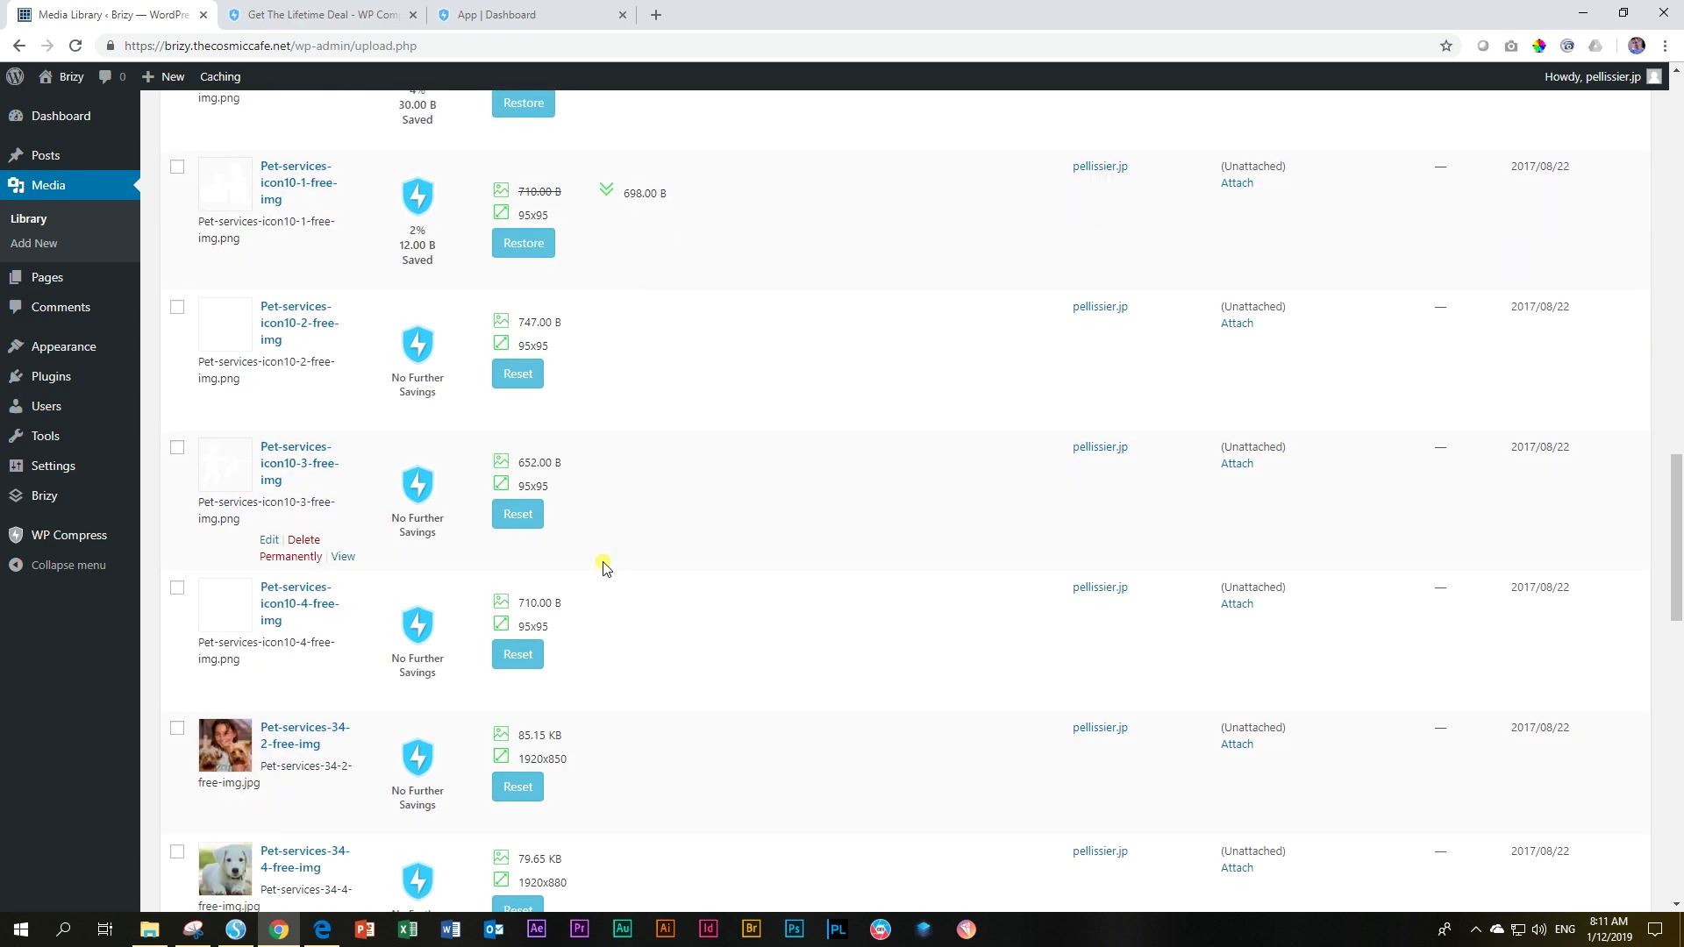
scroll(605, 565, down, 5)
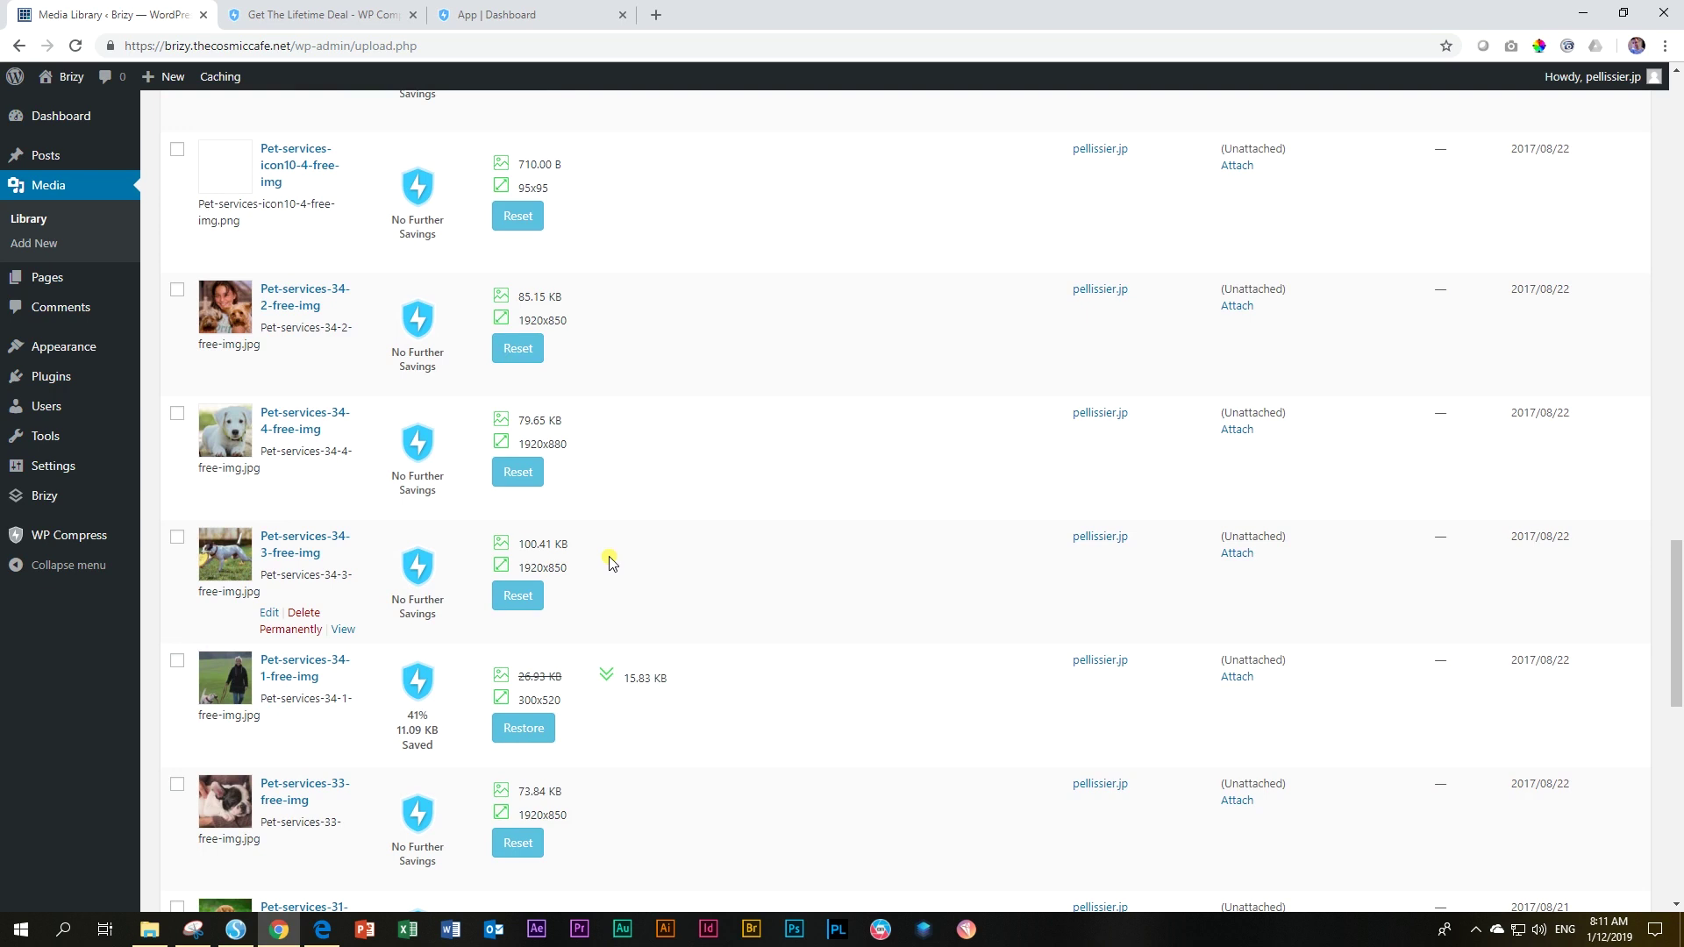
scroll(612, 562, down, 15)
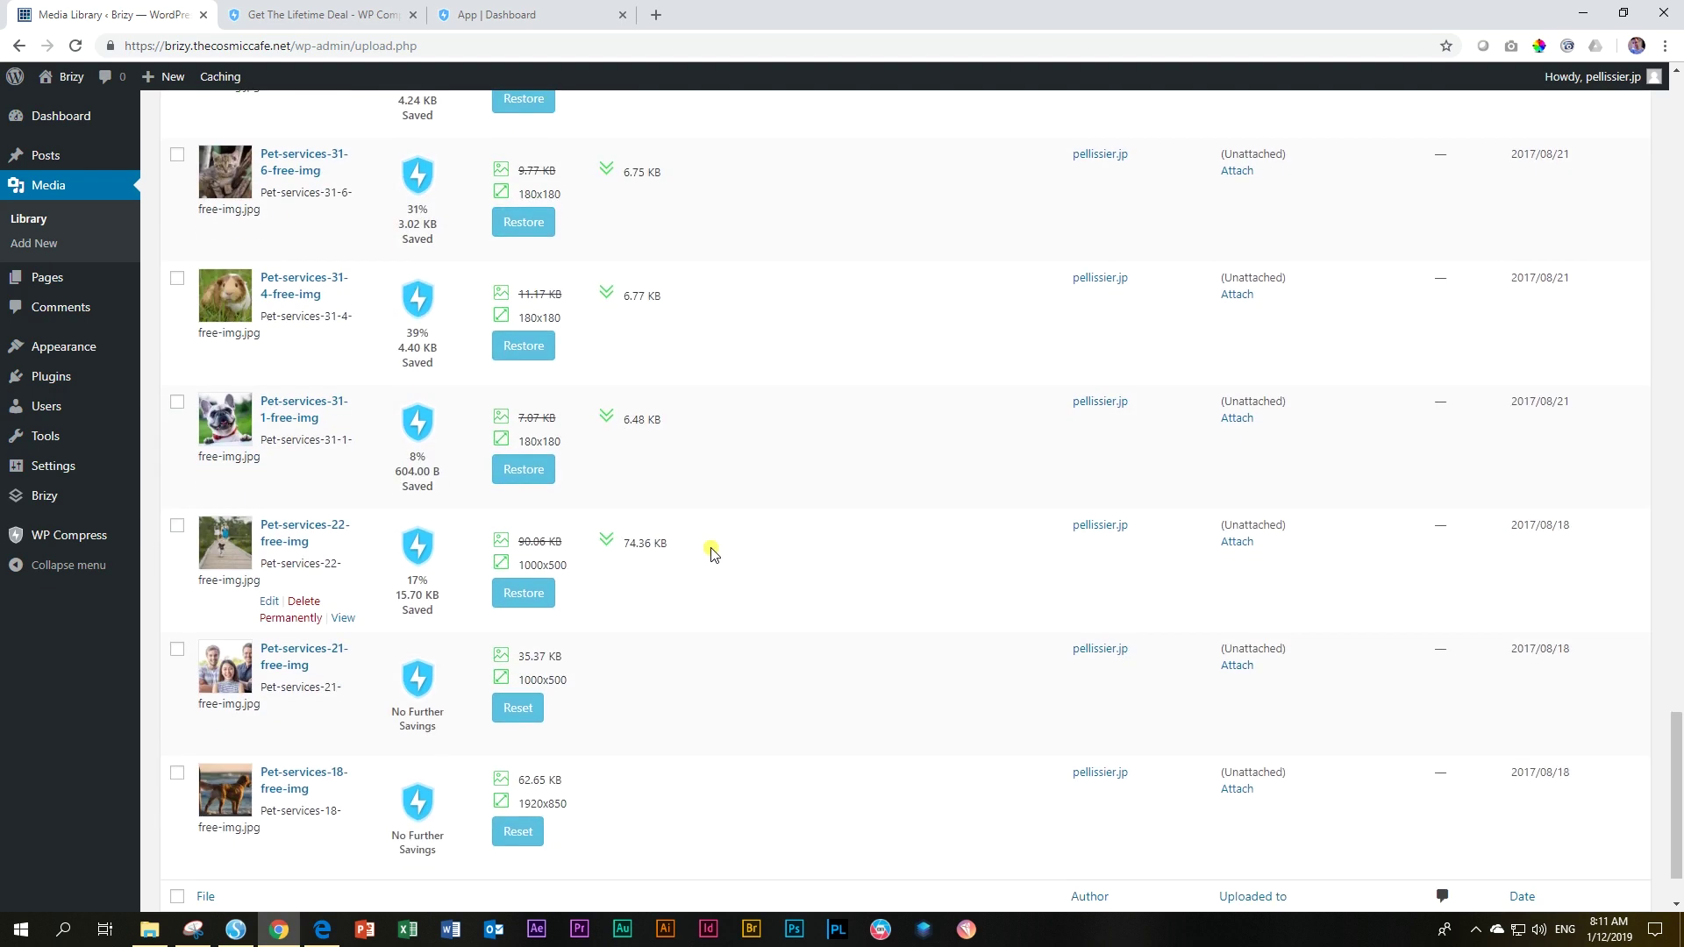
Upload the image texture-2854688.jpg to the Media Library as new media
scroll(712, 553, down, 2)
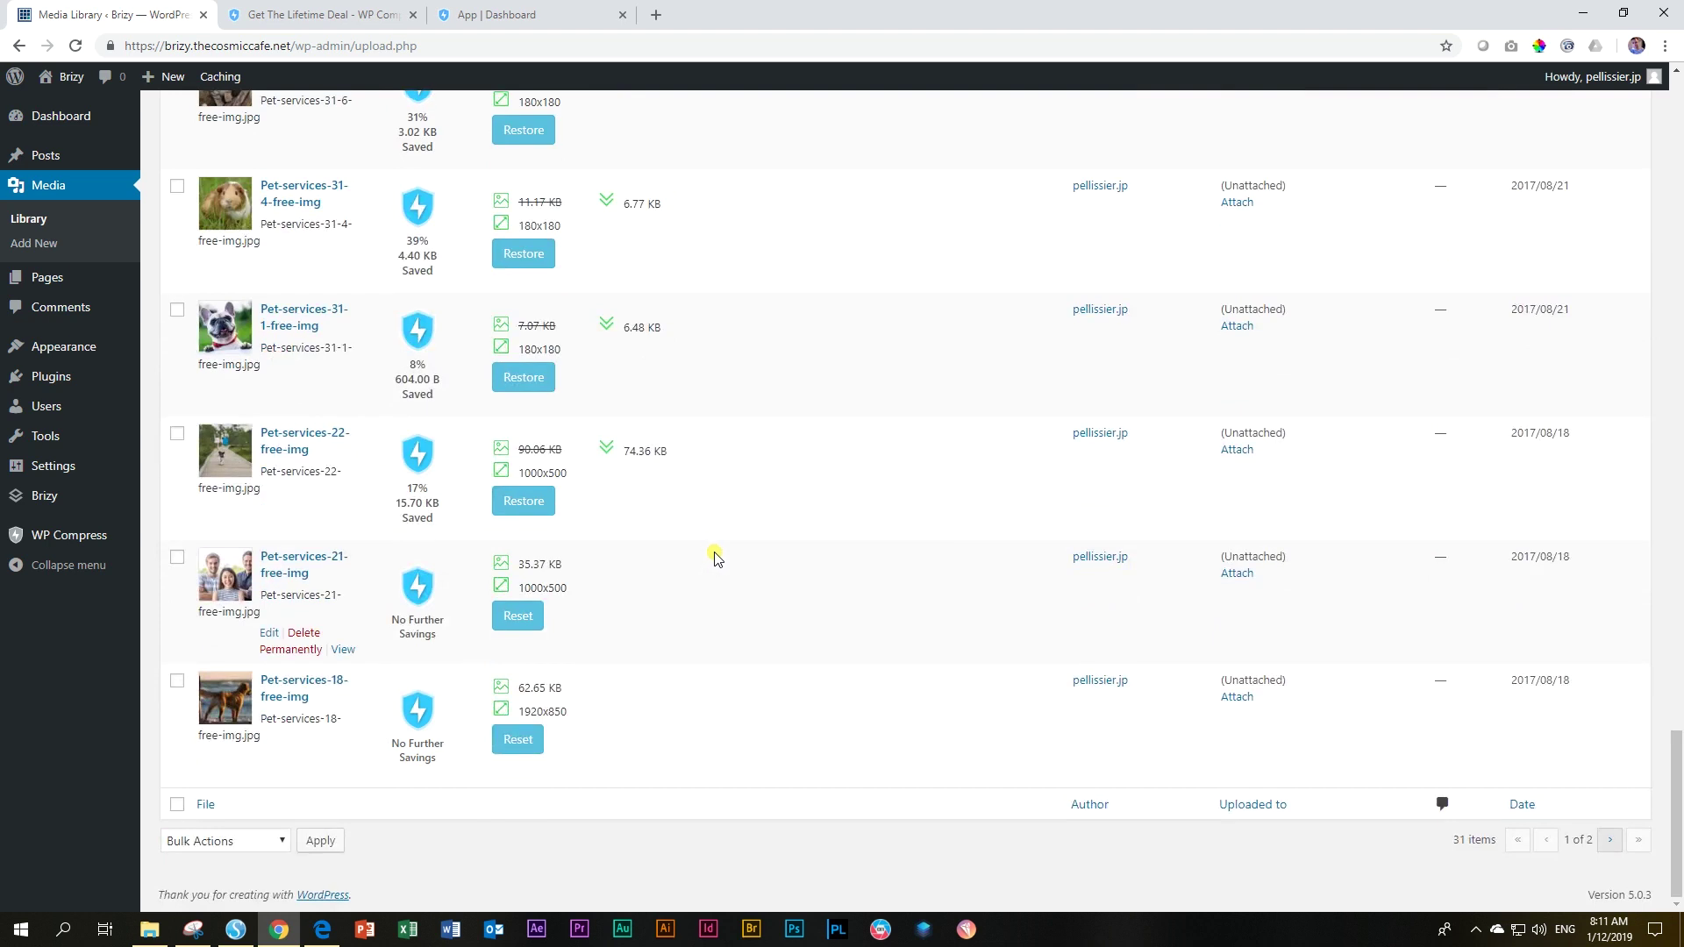
scroll(715, 555, up, 15)
scroll(715, 557, up, 10)
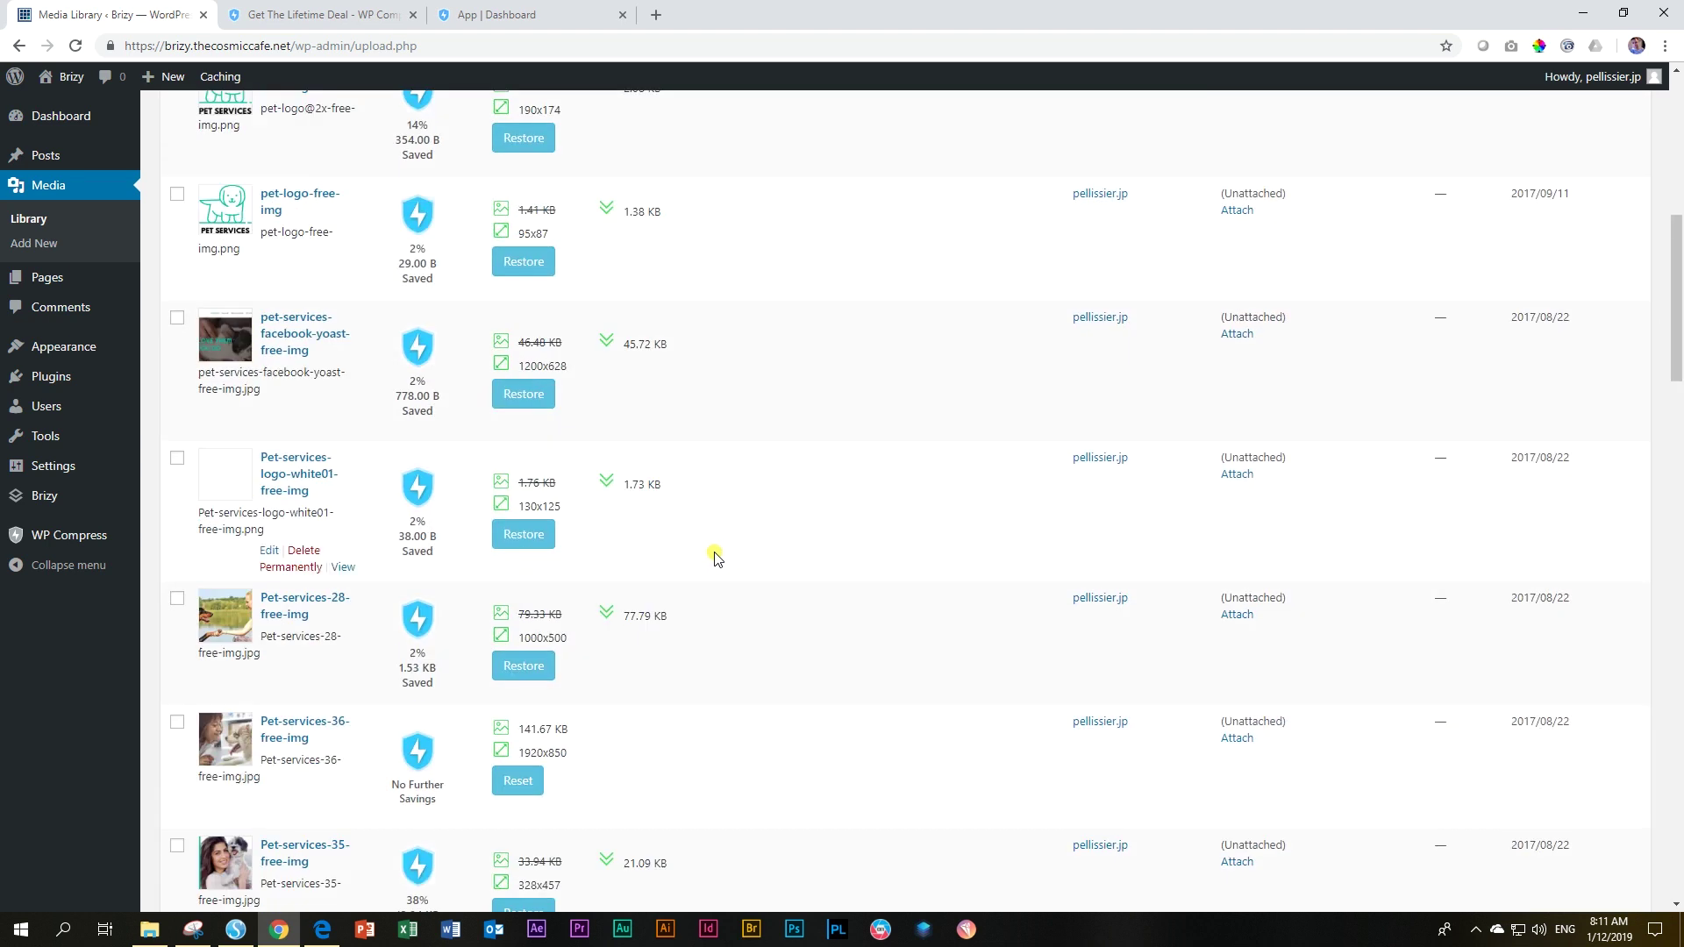
scroll(715, 557, up, 1)
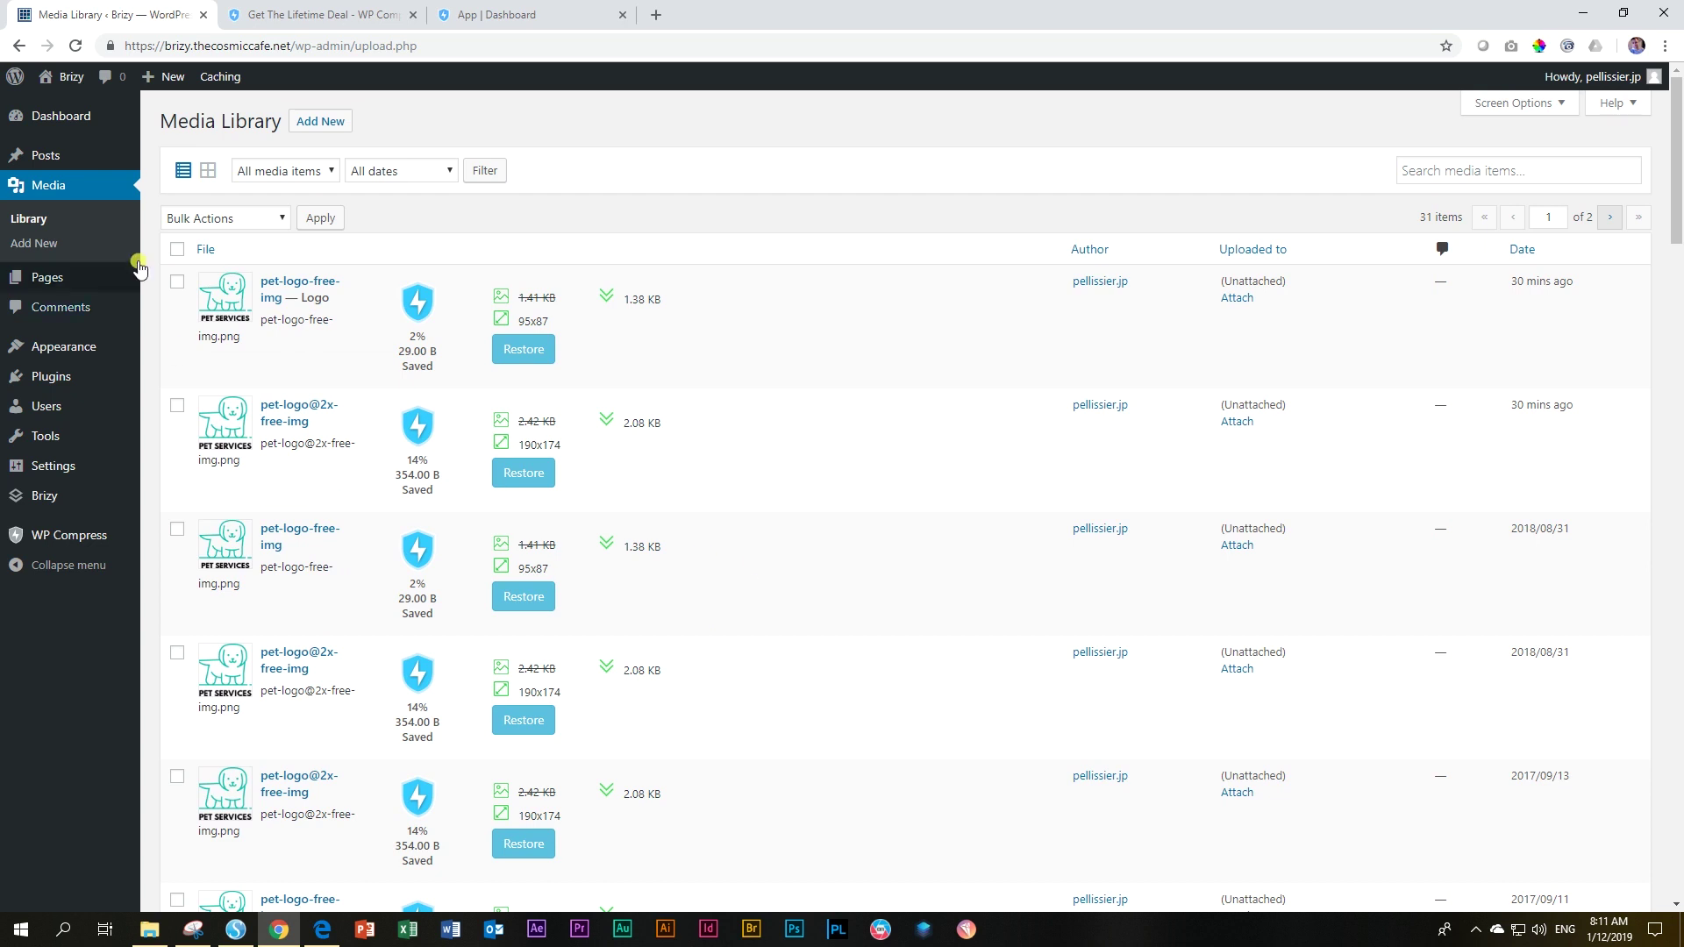
click(321, 124)
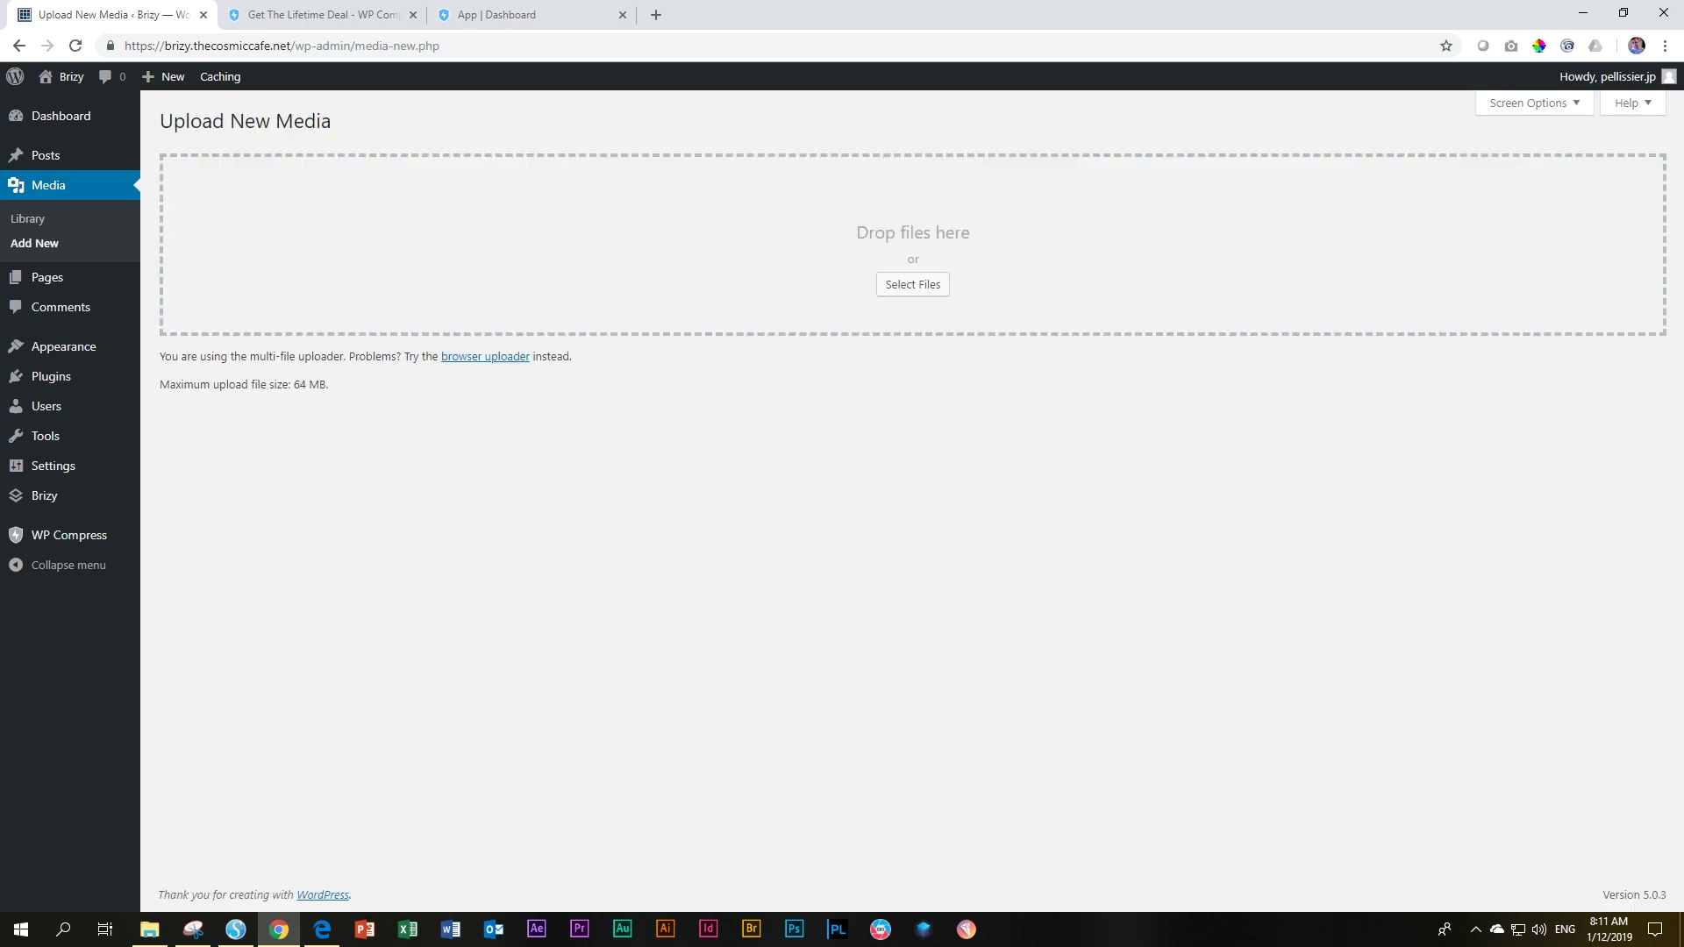
key(alt+Tab)
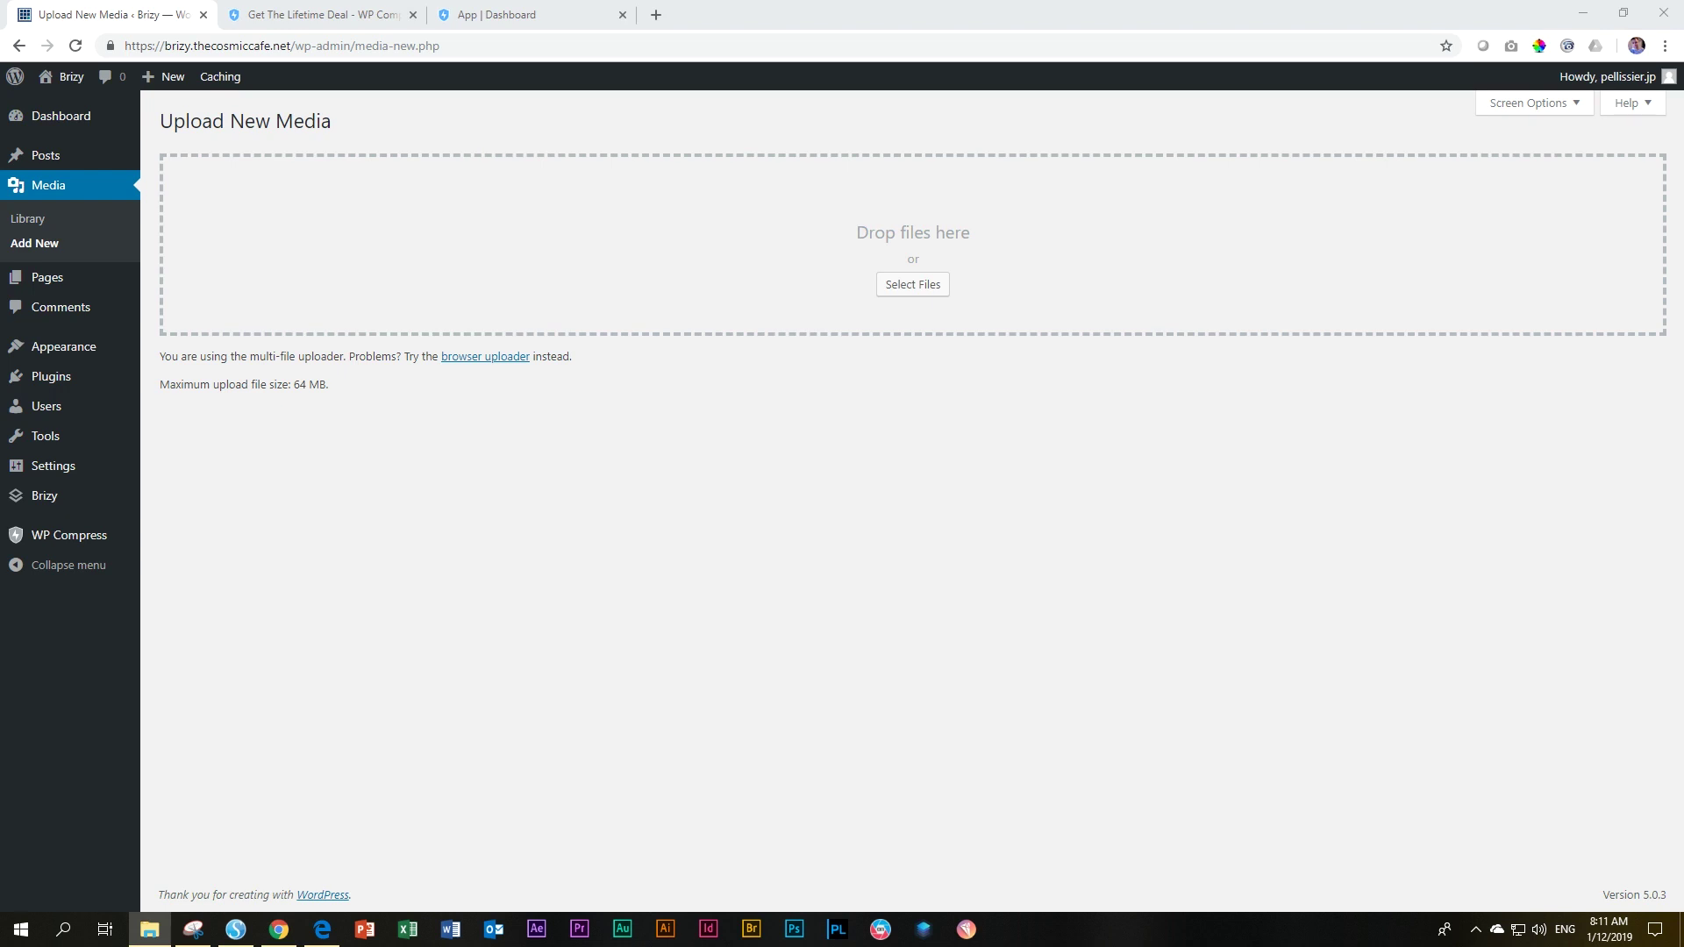
drag(928, 329, 516, 297)
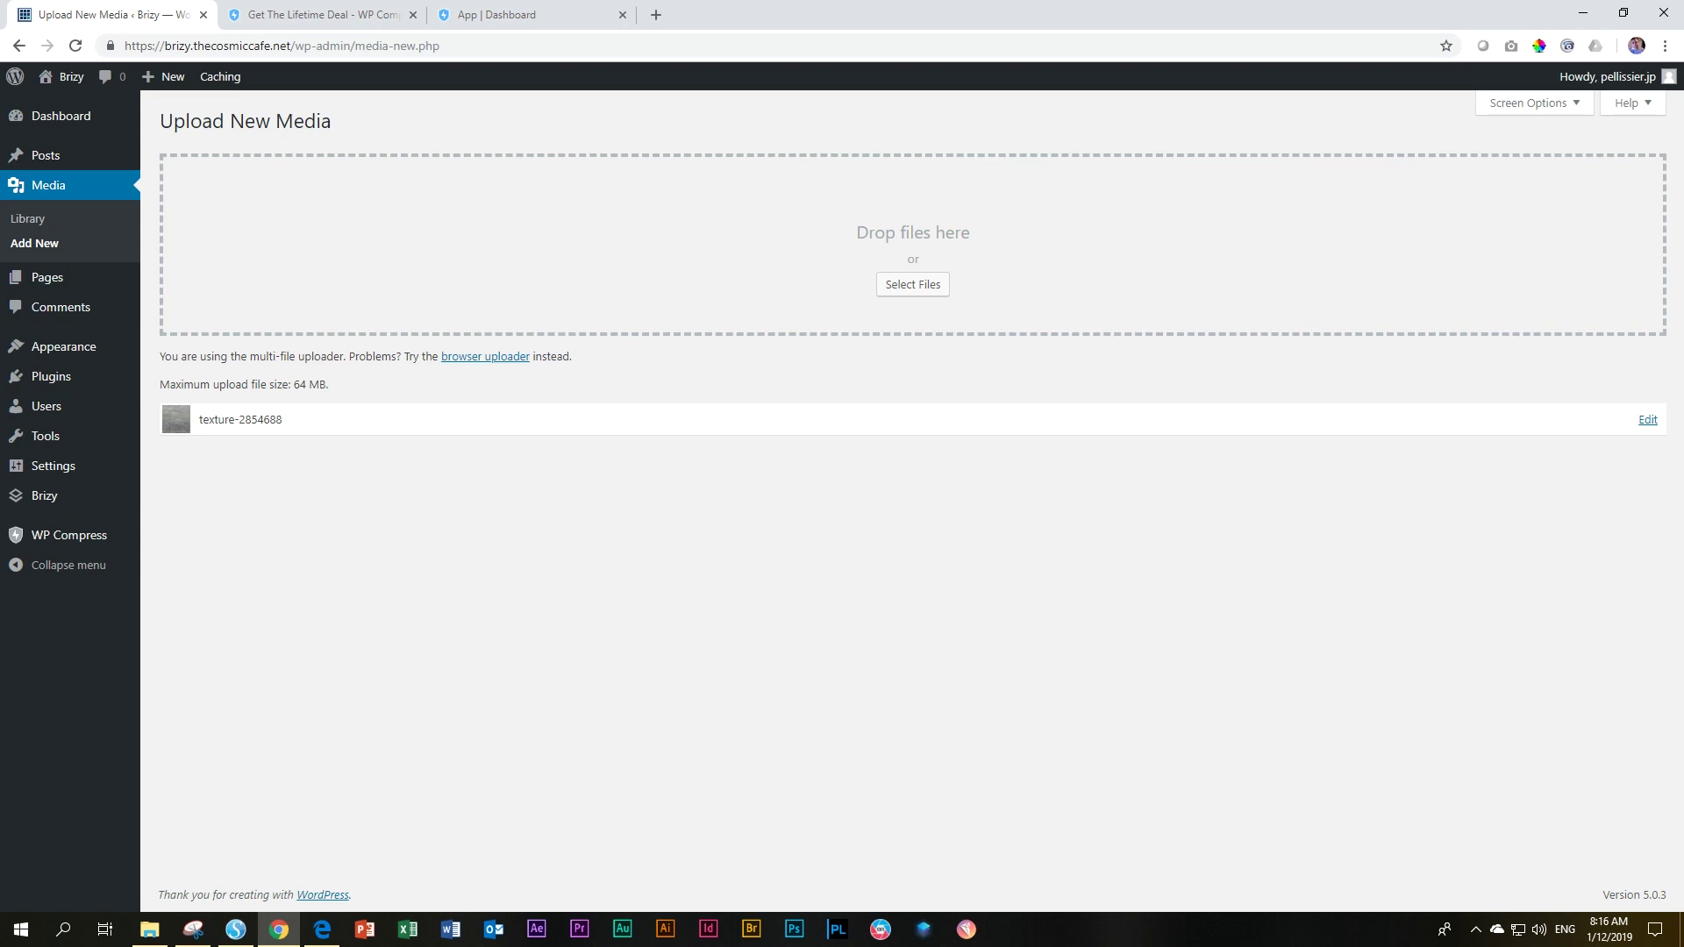
Set the Resize Images limit in the WP Compress settings to 1440 px
click(54, 537)
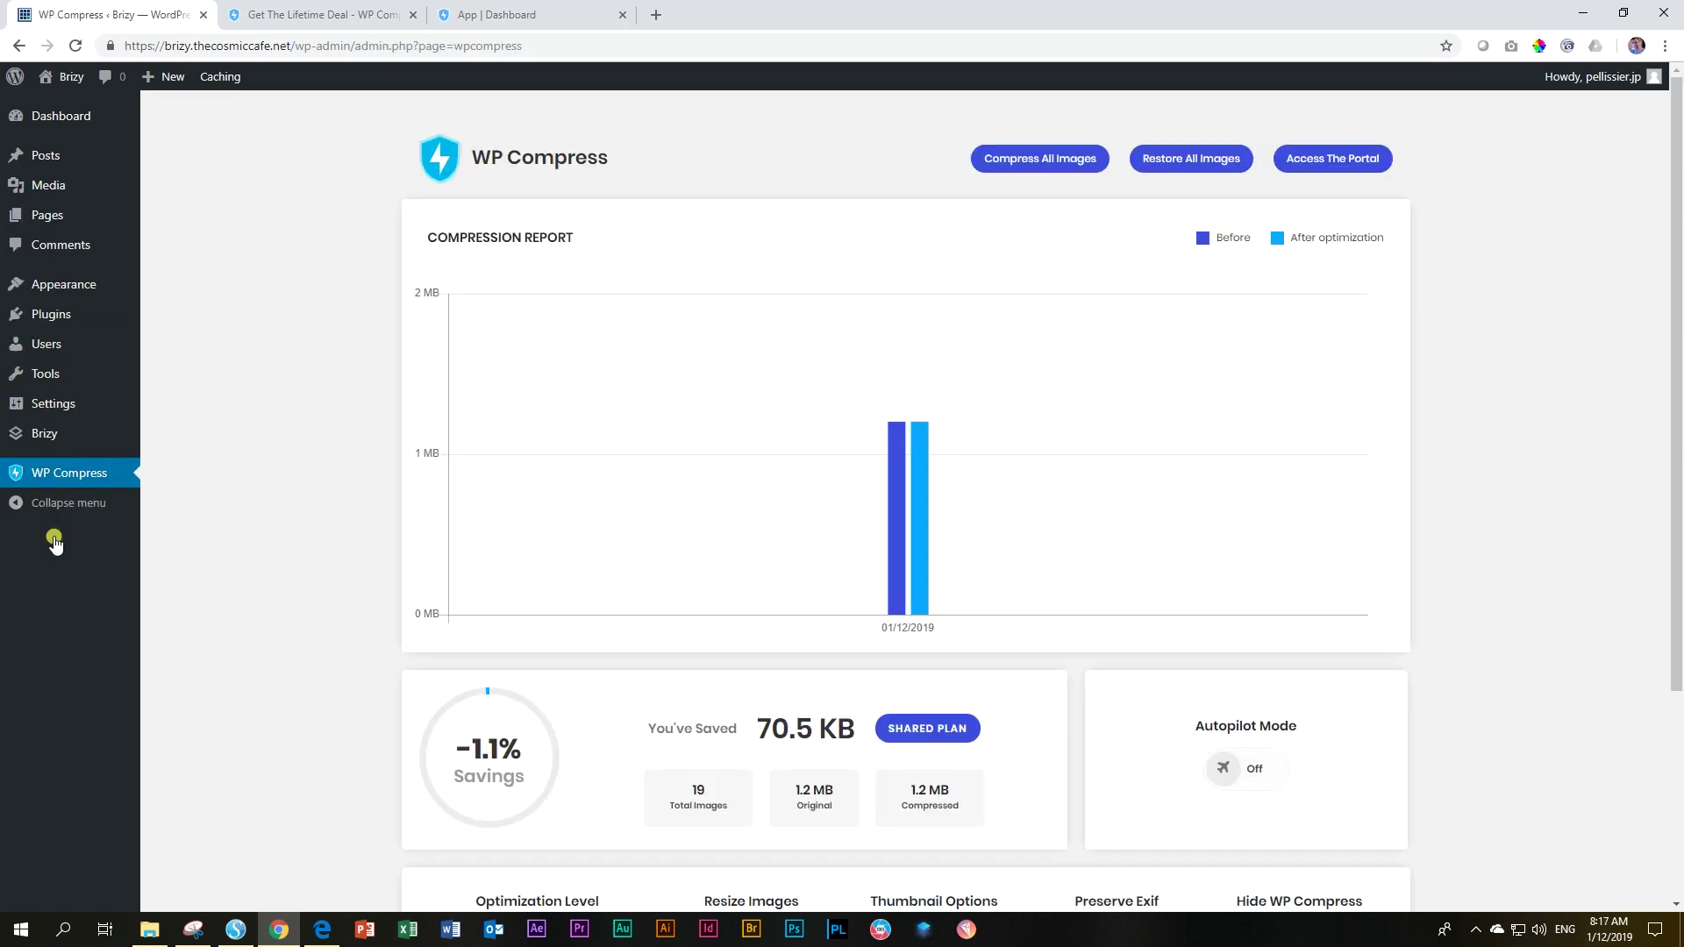
scroll(380, 493, down, 4)
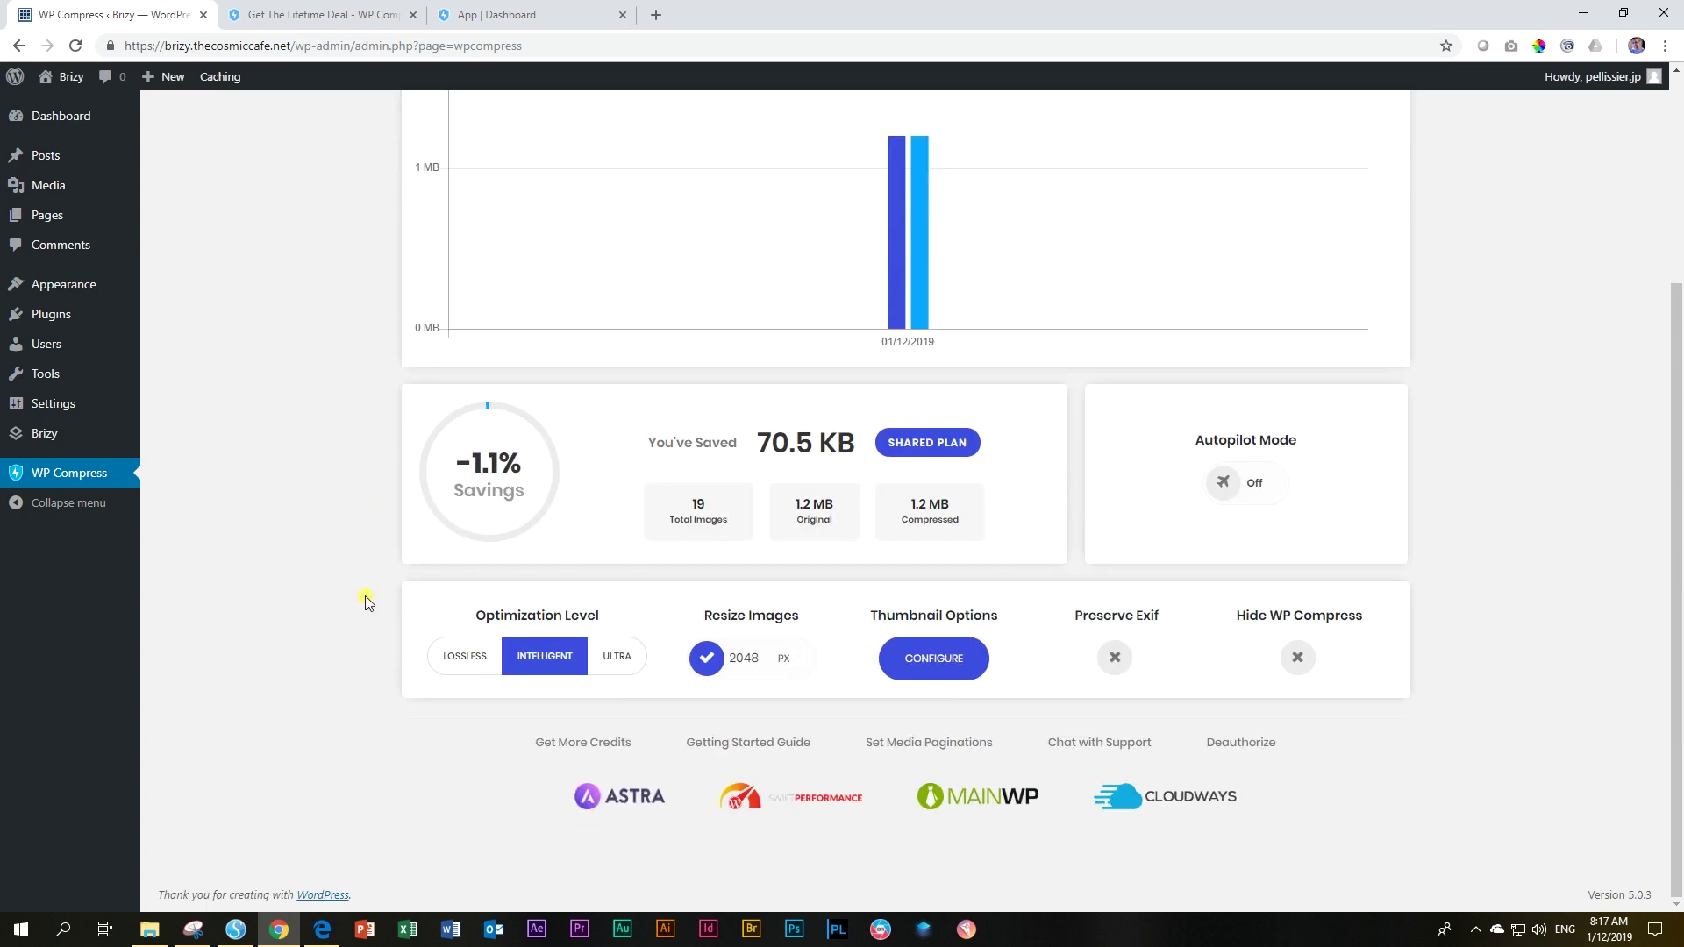
drag(706, 615, 802, 615)
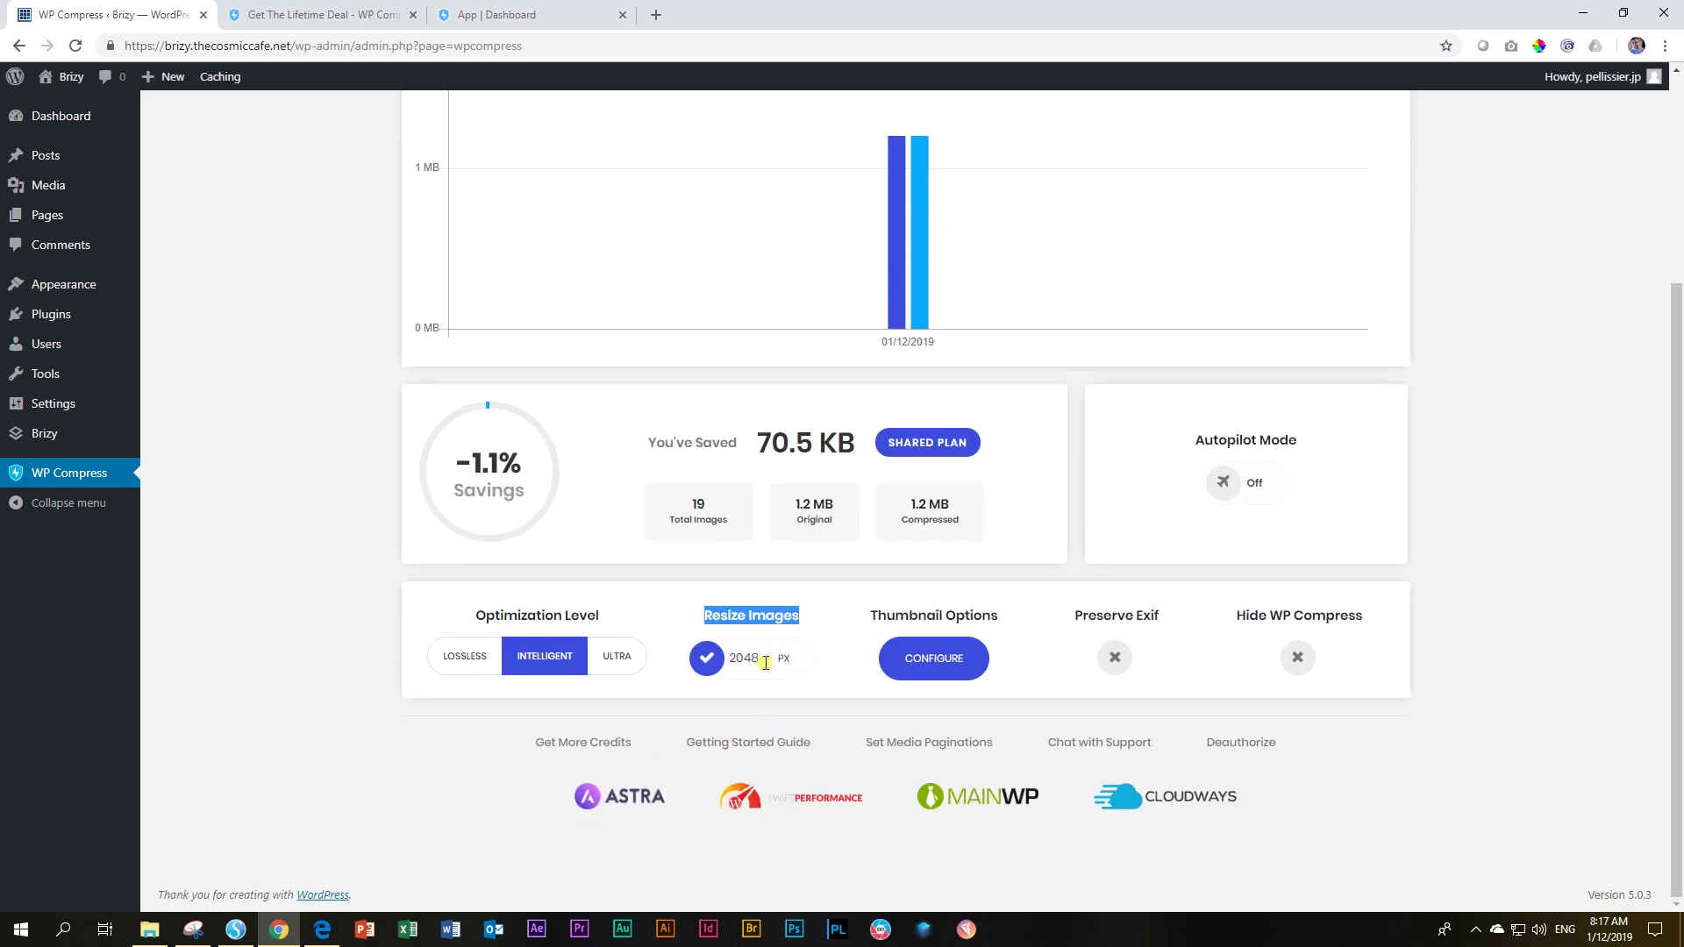
drag(765, 663, 726, 658)
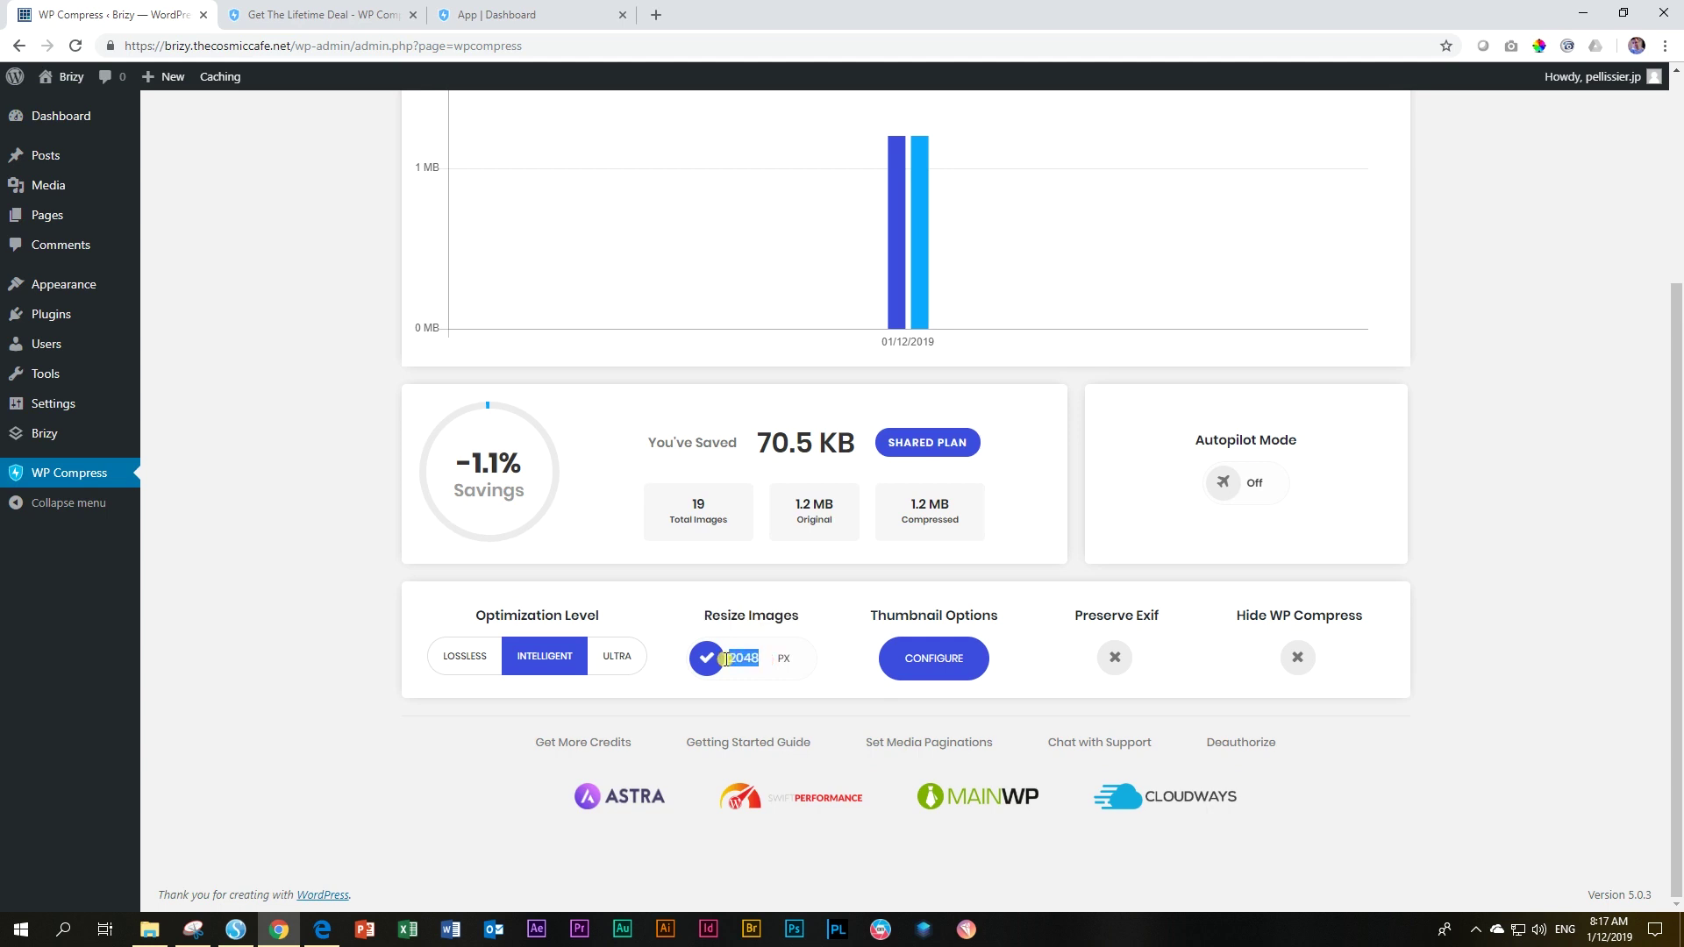
text(1440)
Return to the Media Library, check the texture image's dimensions and file size, and compress it
click(151, 187)
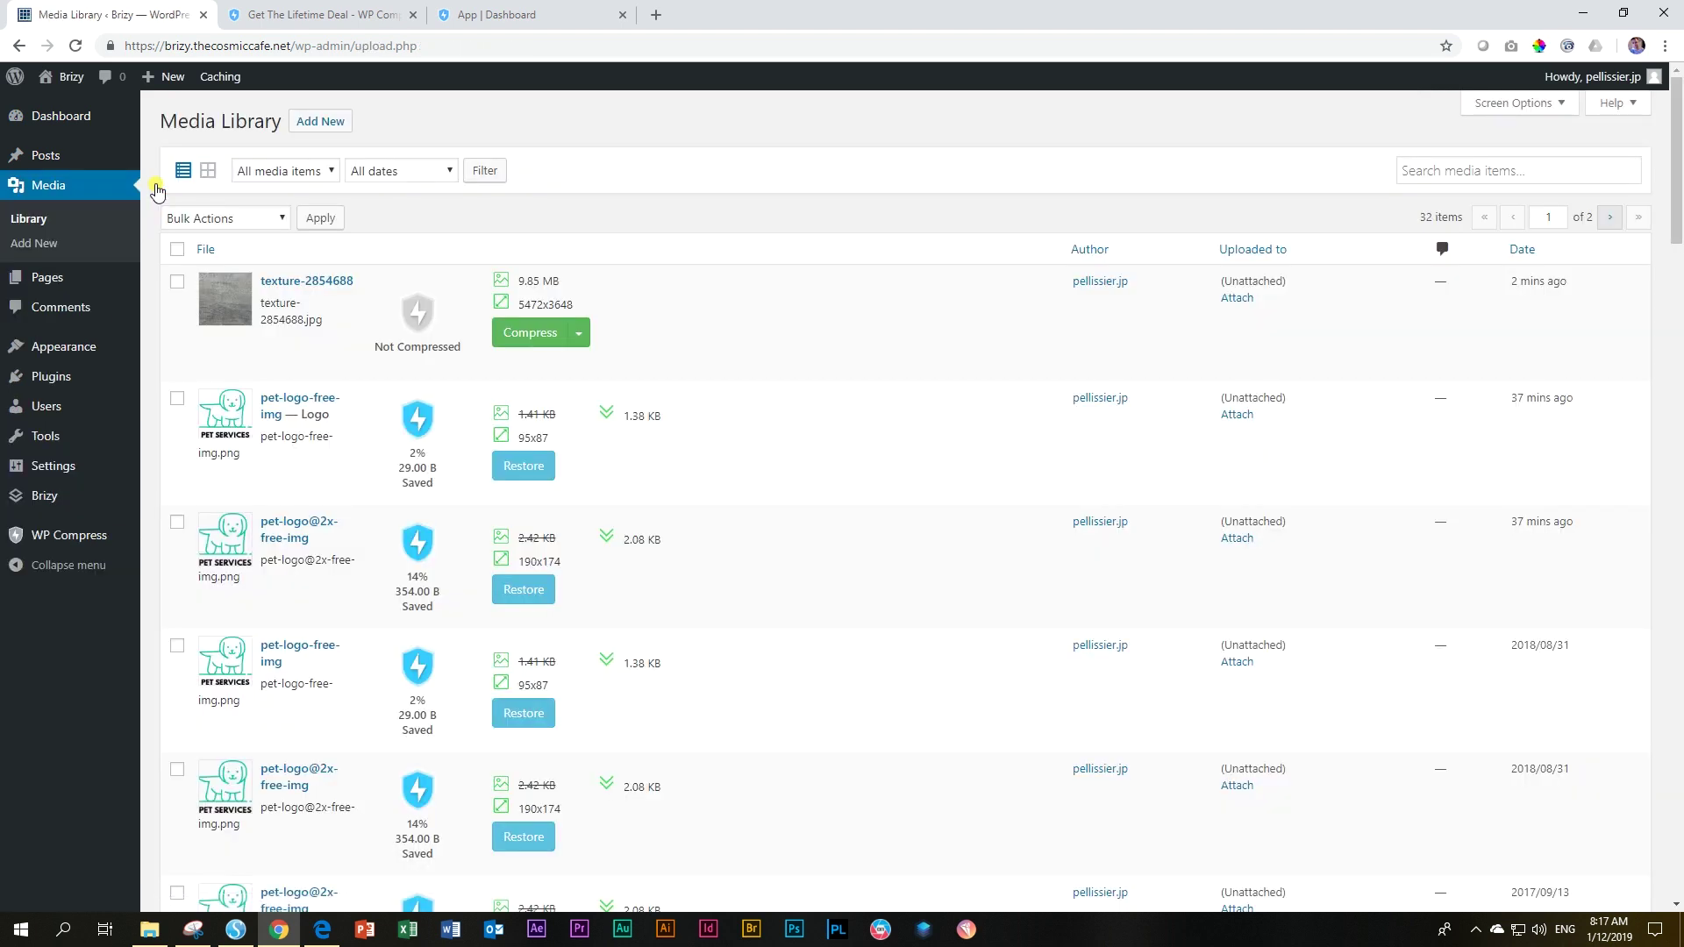
drag(521, 301, 612, 330)
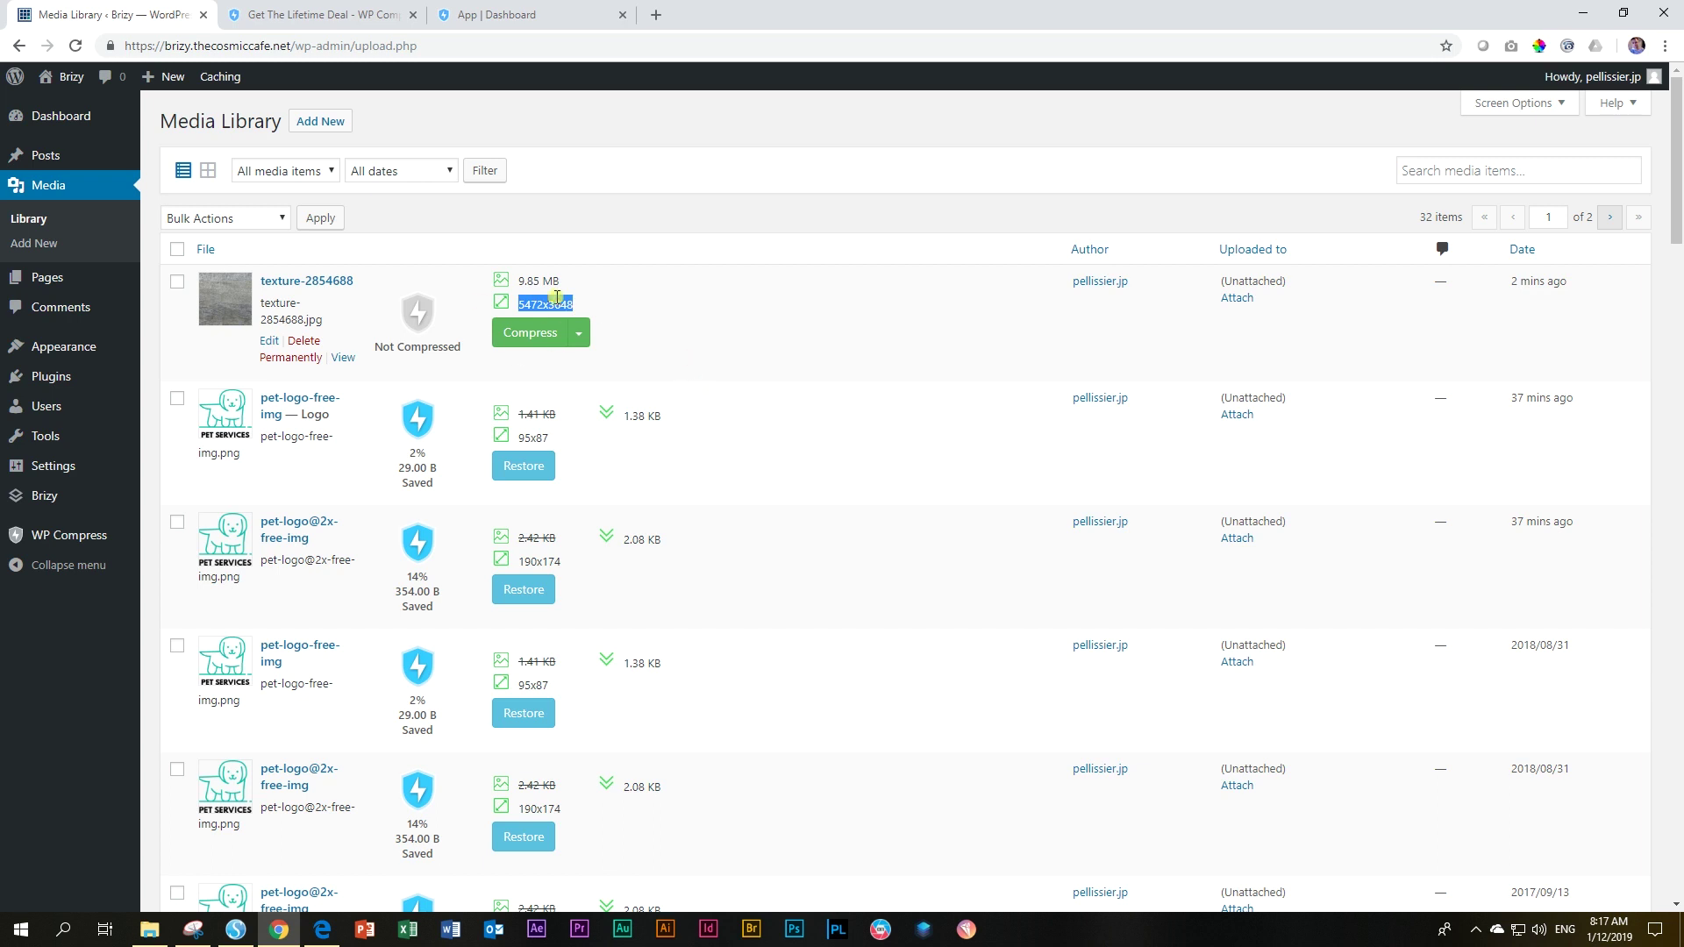
click(533, 305)
drag(543, 304, 523, 299)
drag(559, 280, 521, 285)
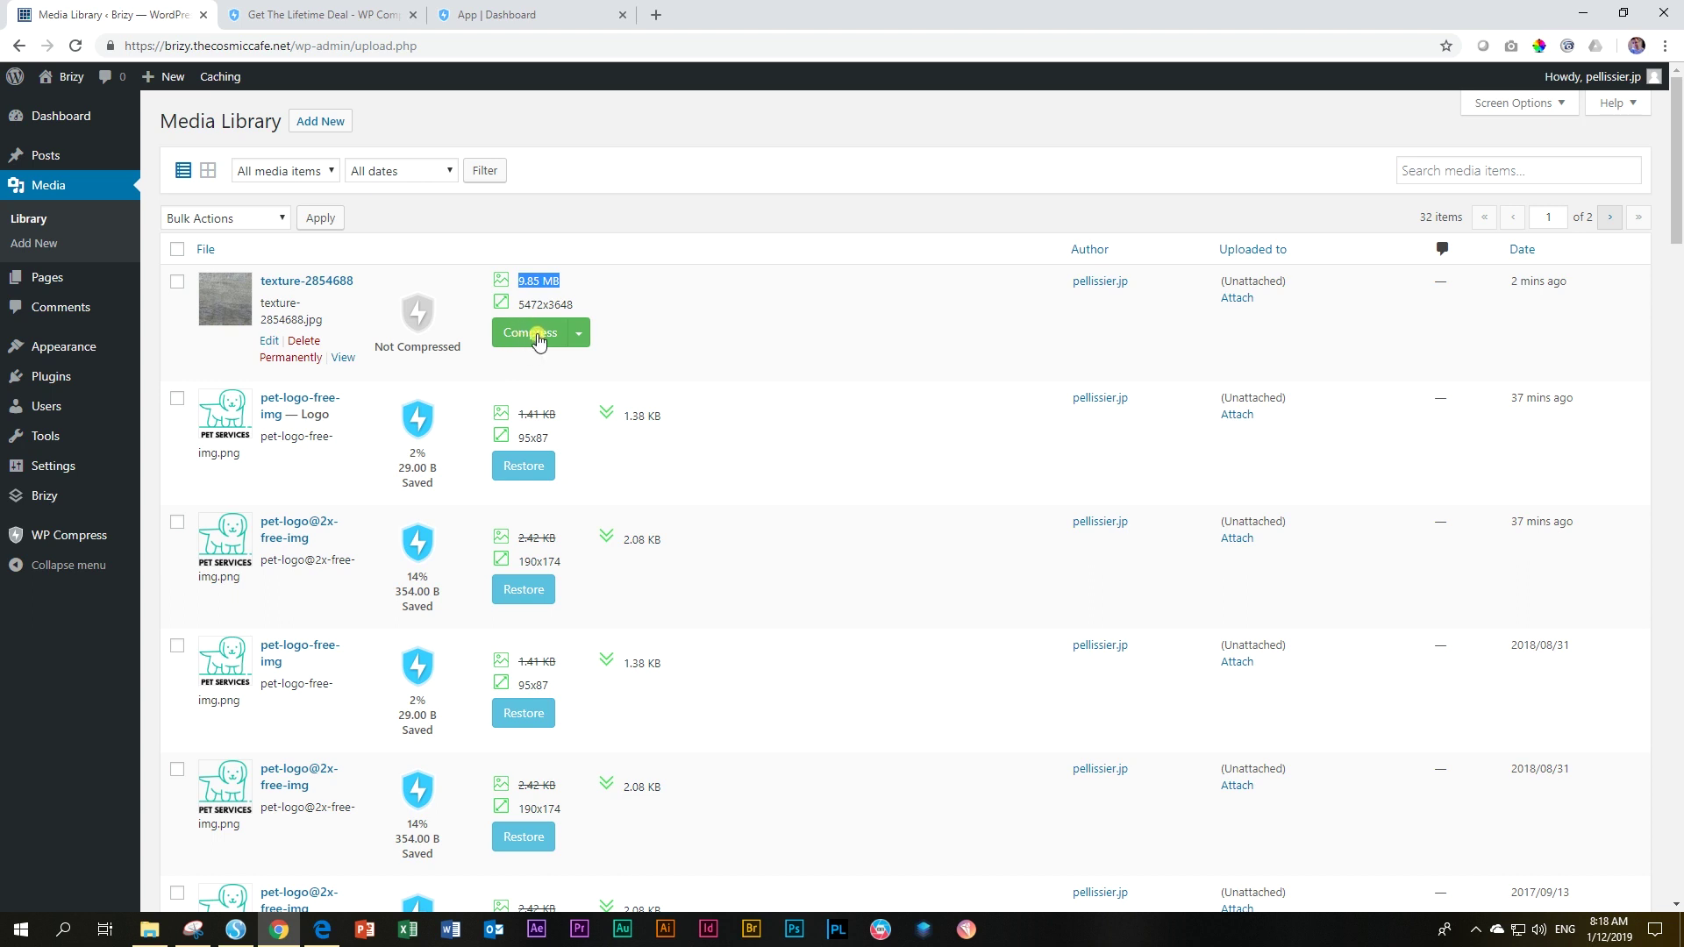
click(578, 337)
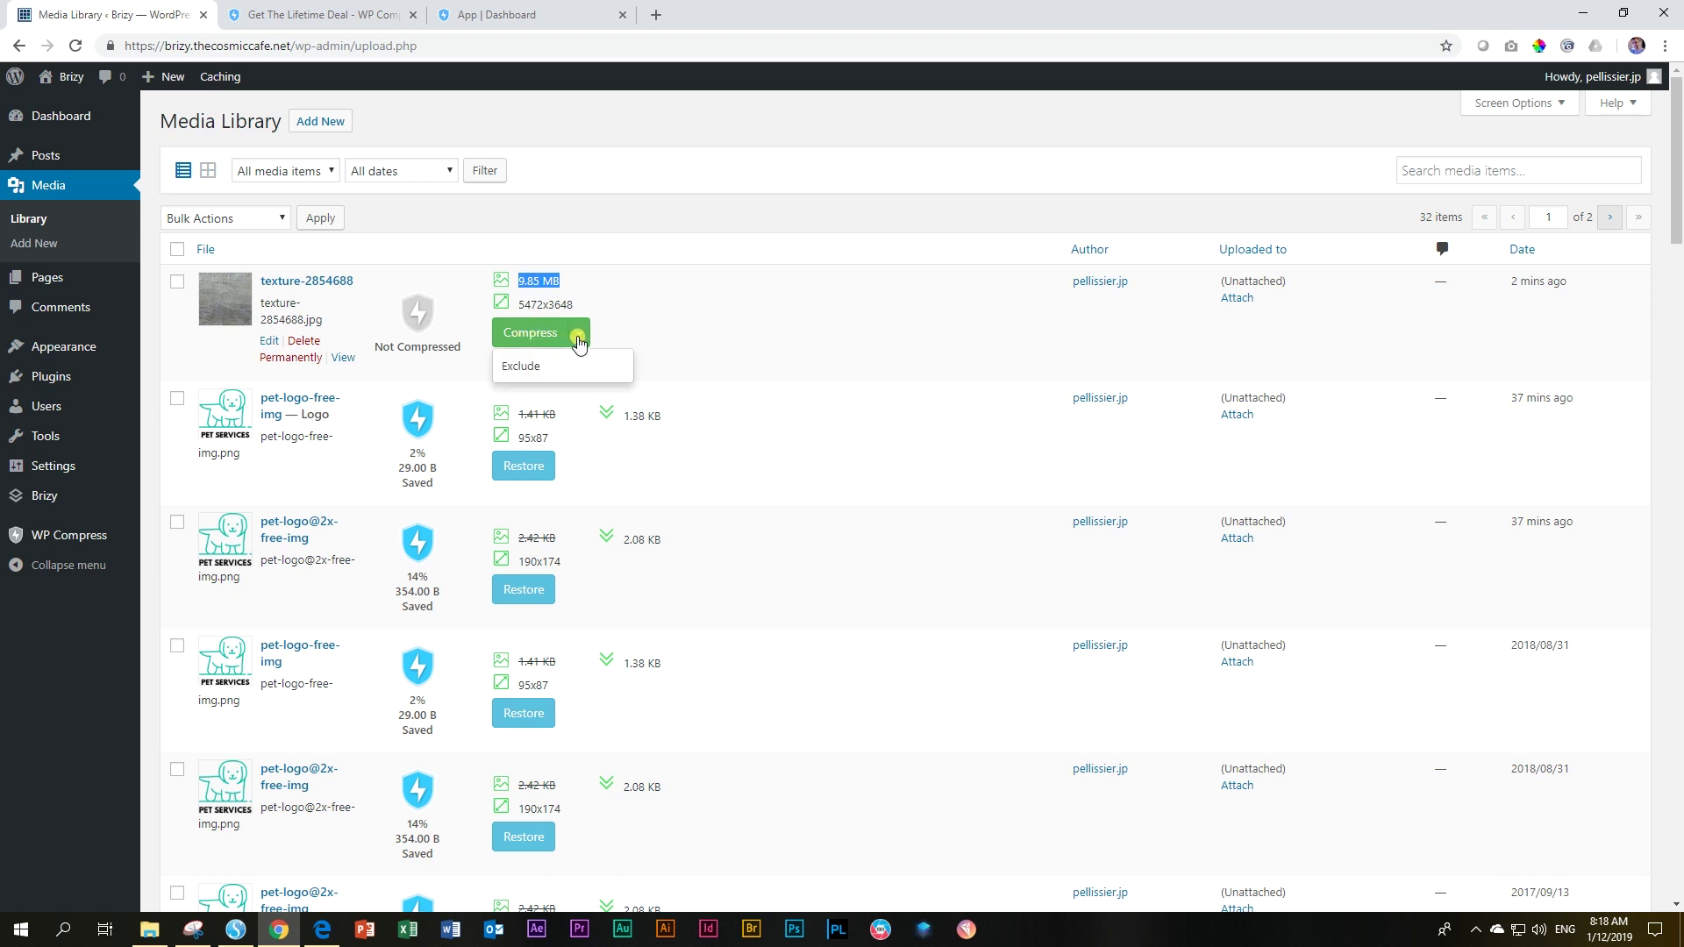
click(532, 337)
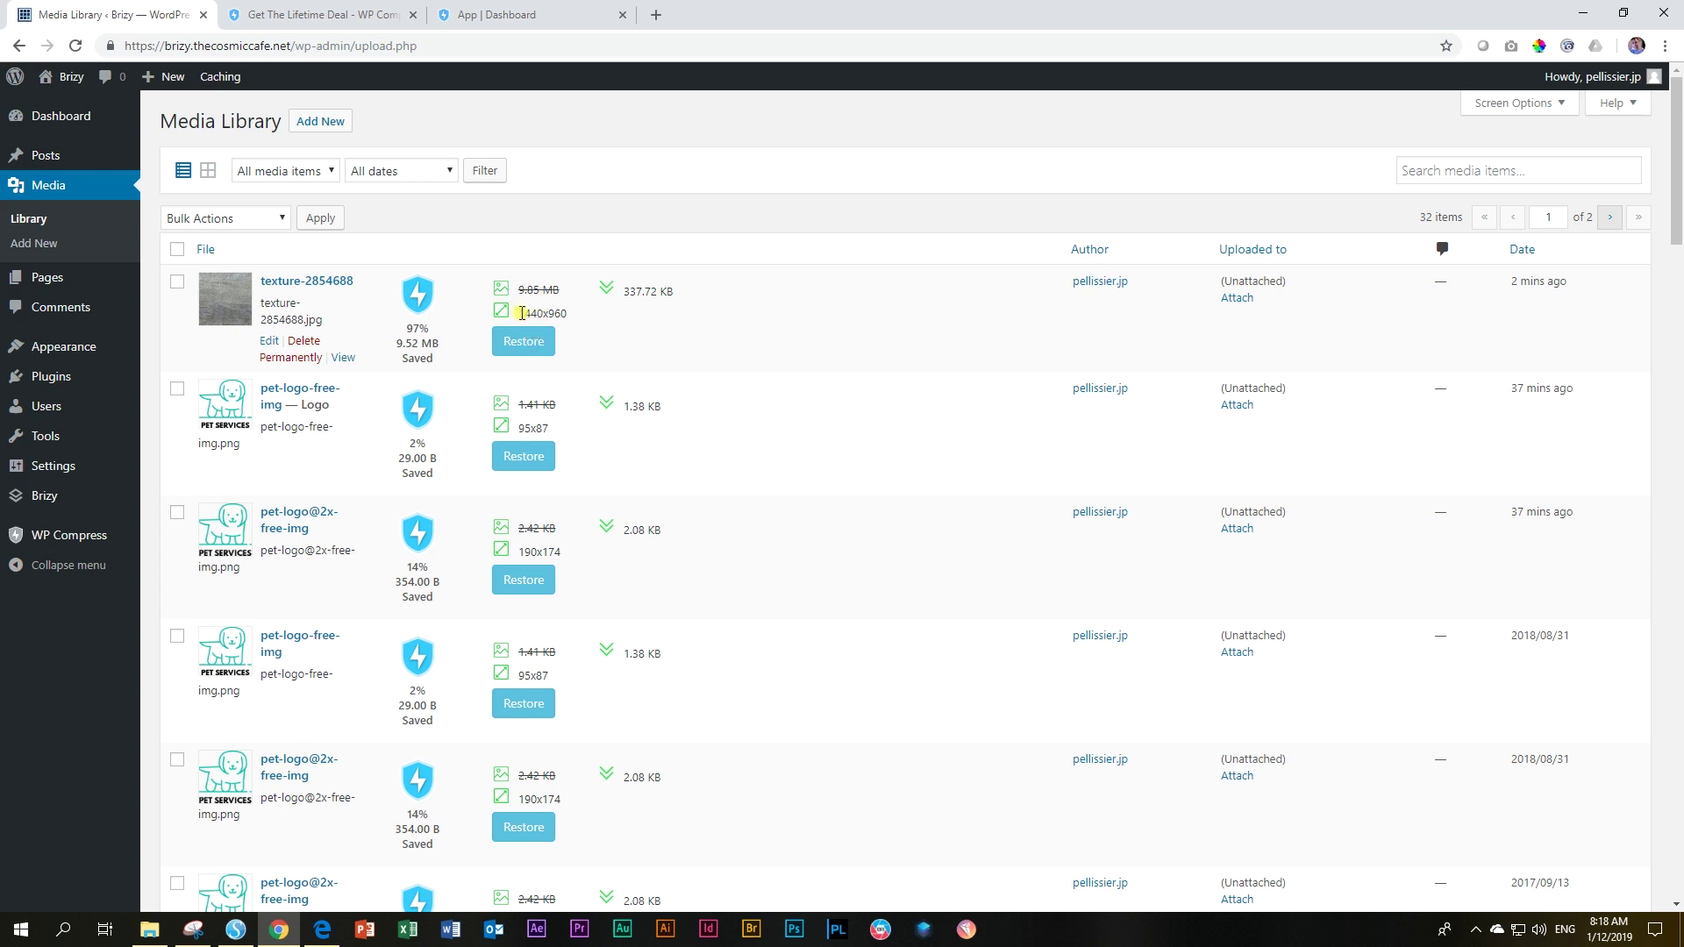
Examine the compressed texture image's new dimensions and file size, and compare the savings of the other images
drag(541, 312, 575, 318)
mouse_move(629, 292)
mouse_down()
mouse_move(680, 290)
mouse_move(614, 290)
mouse_up()
click(672, 290)
click(643, 287)
scroll(429, 335, down, 6)
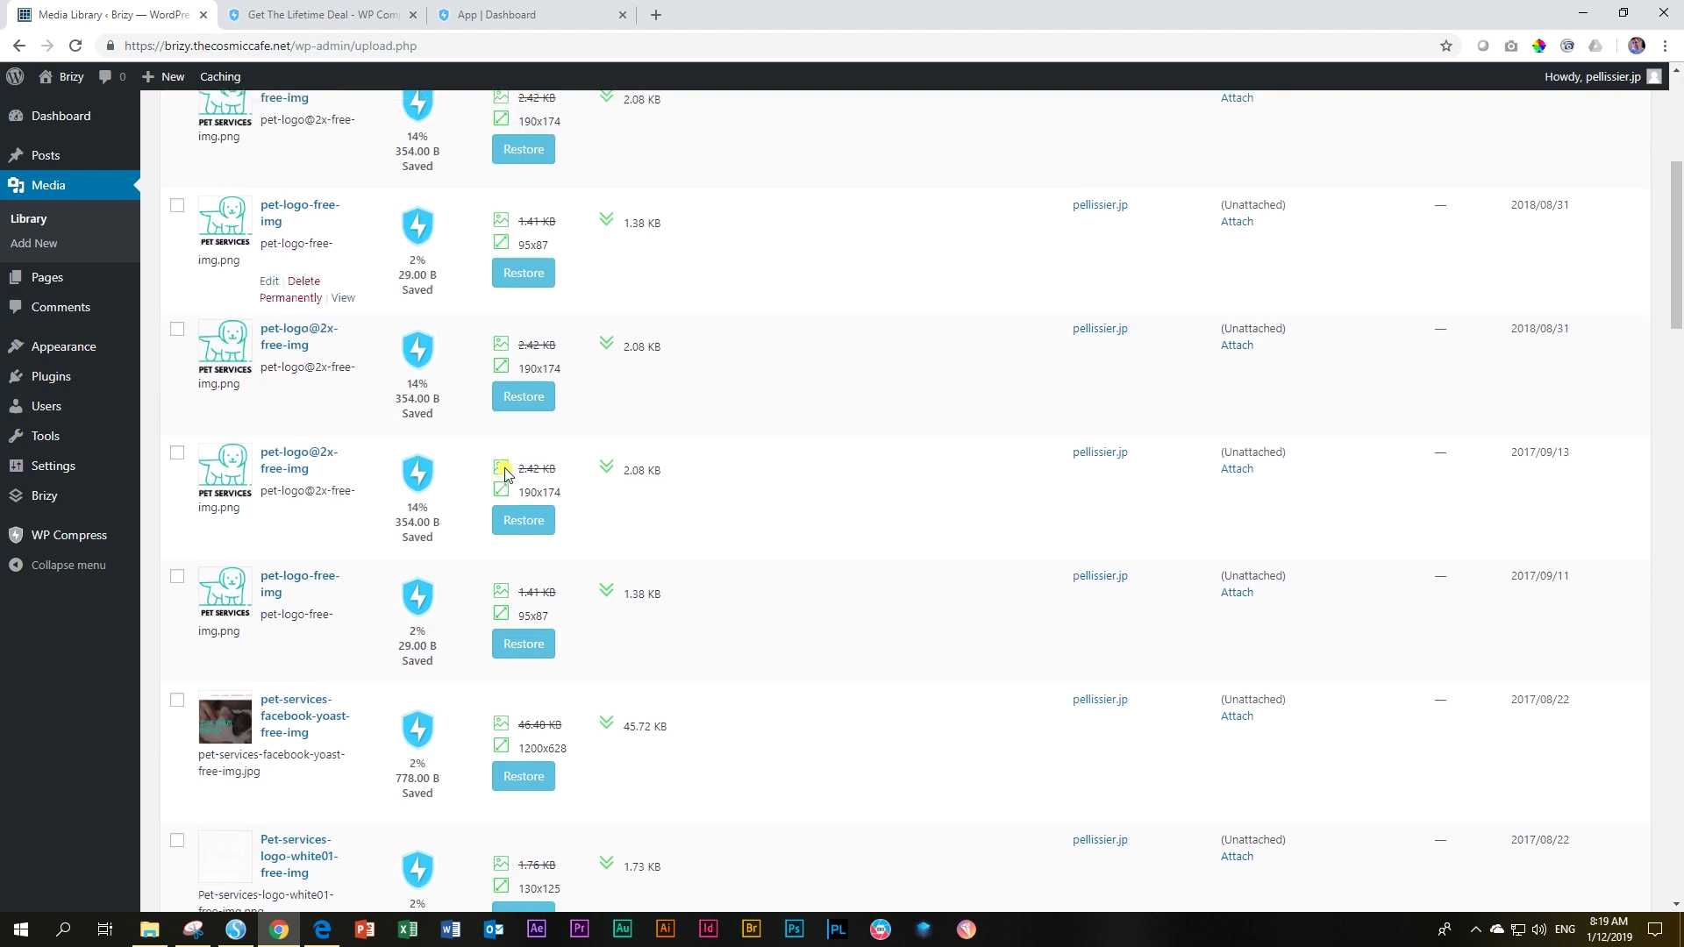
scroll(506, 487, up, 6)
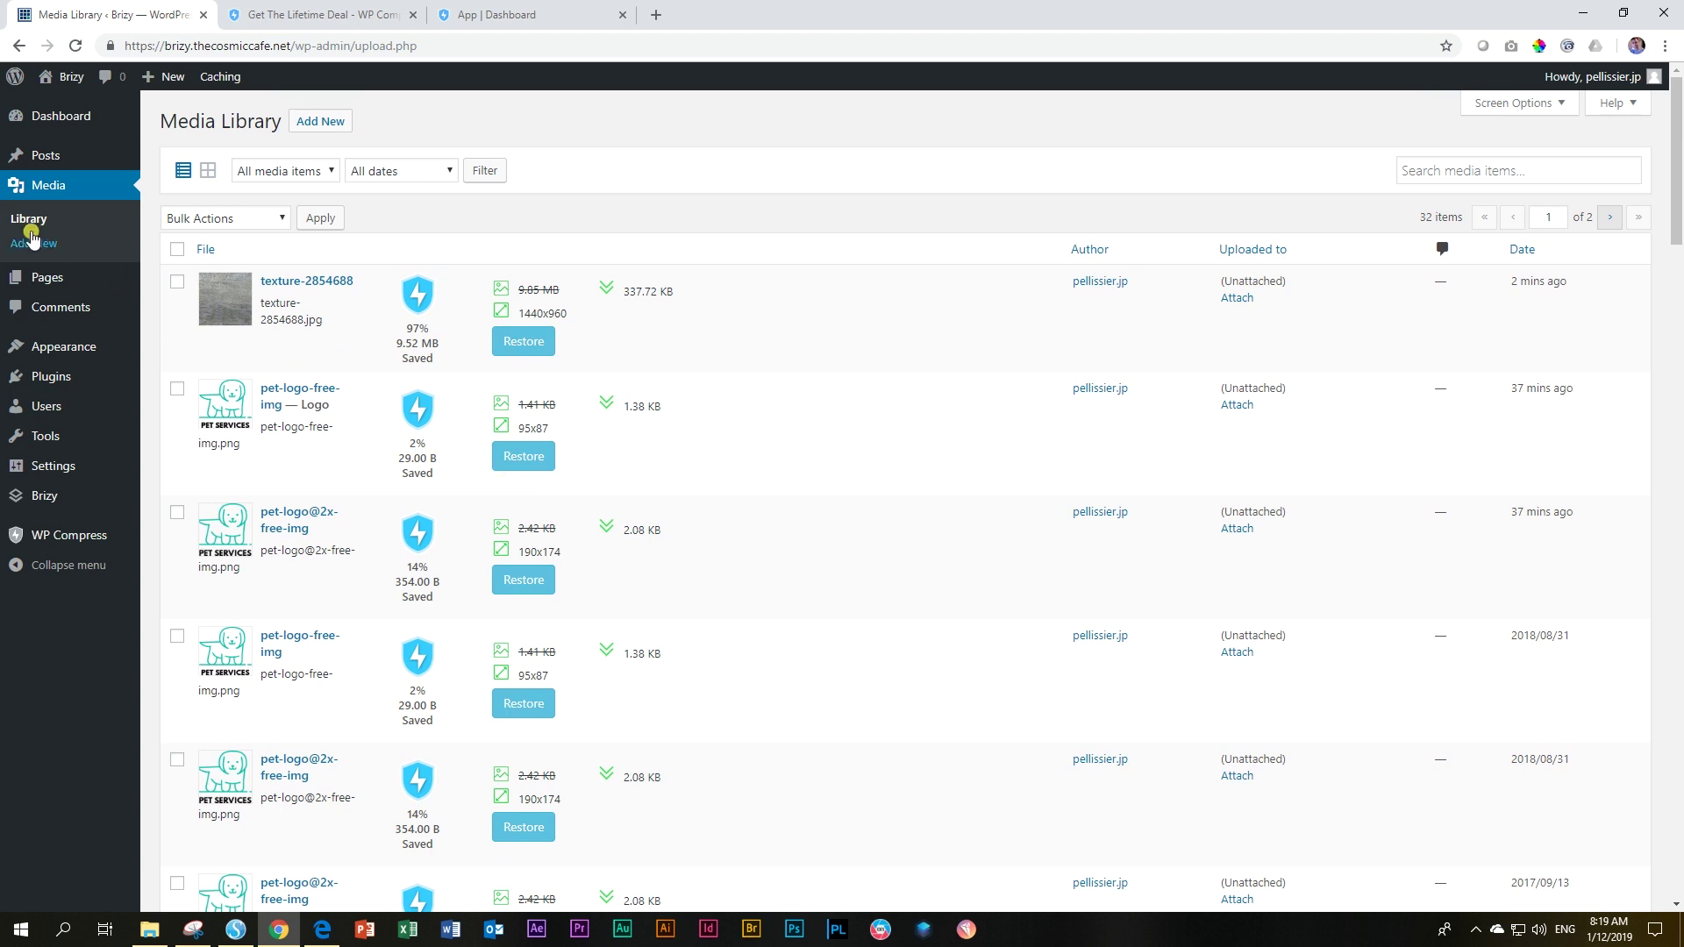
Visit the Brizy site's front page and inspect the quality of its compressed images down the whole page
click(57, 107)
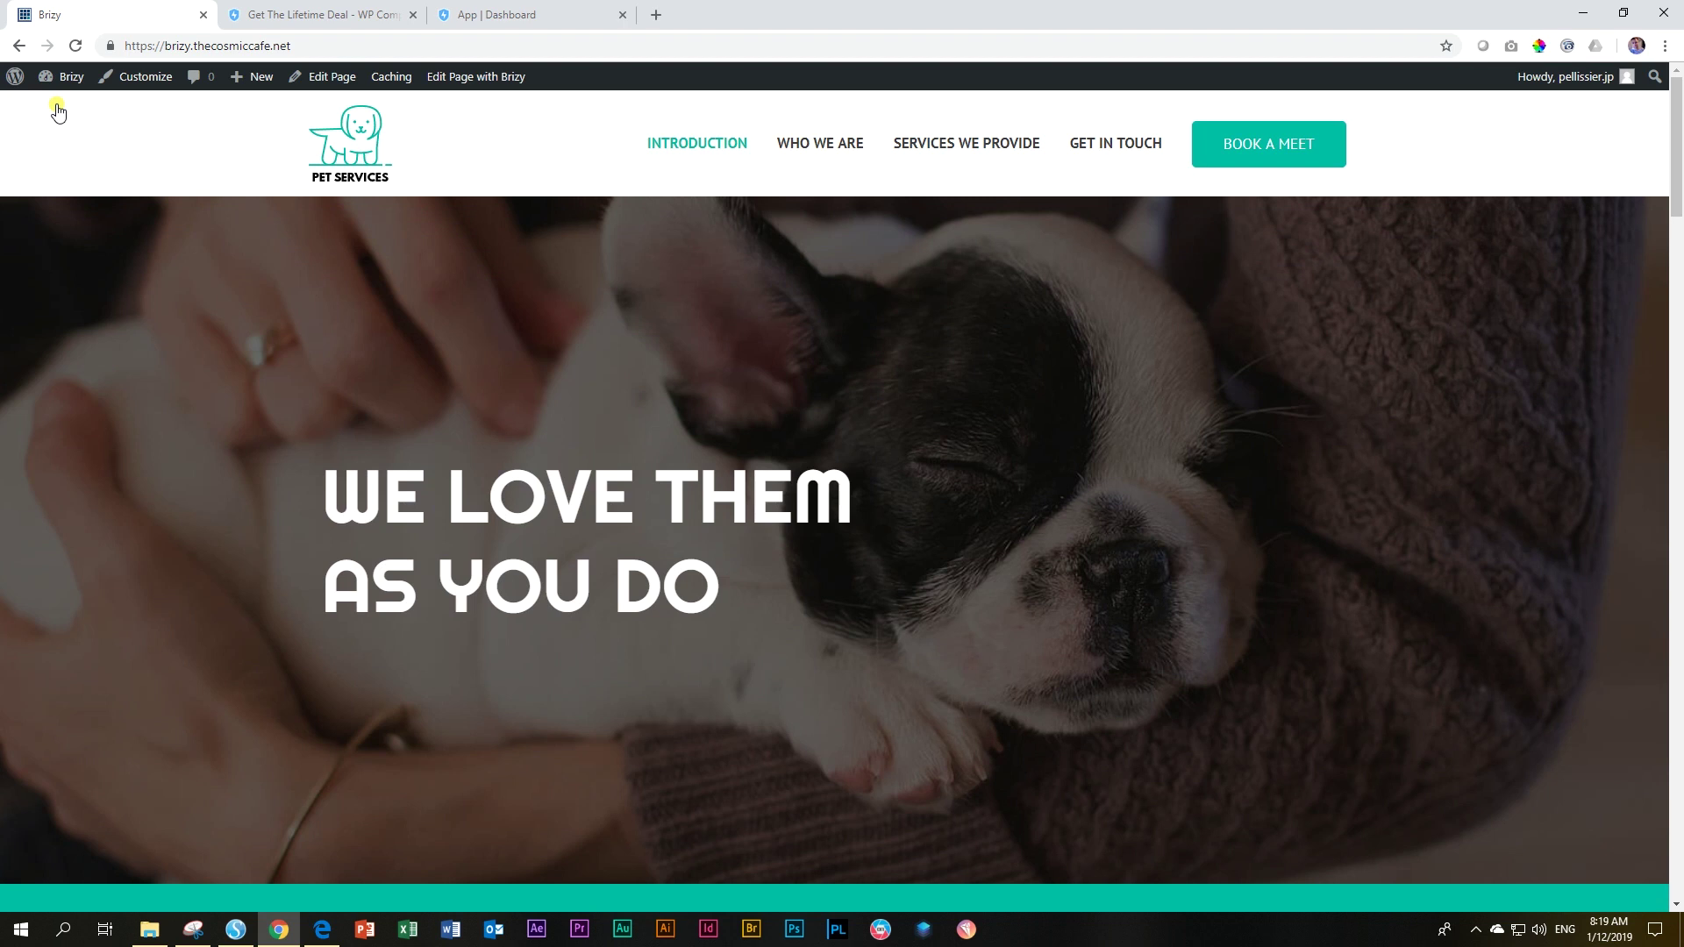
scroll(566, 363, down, 6)
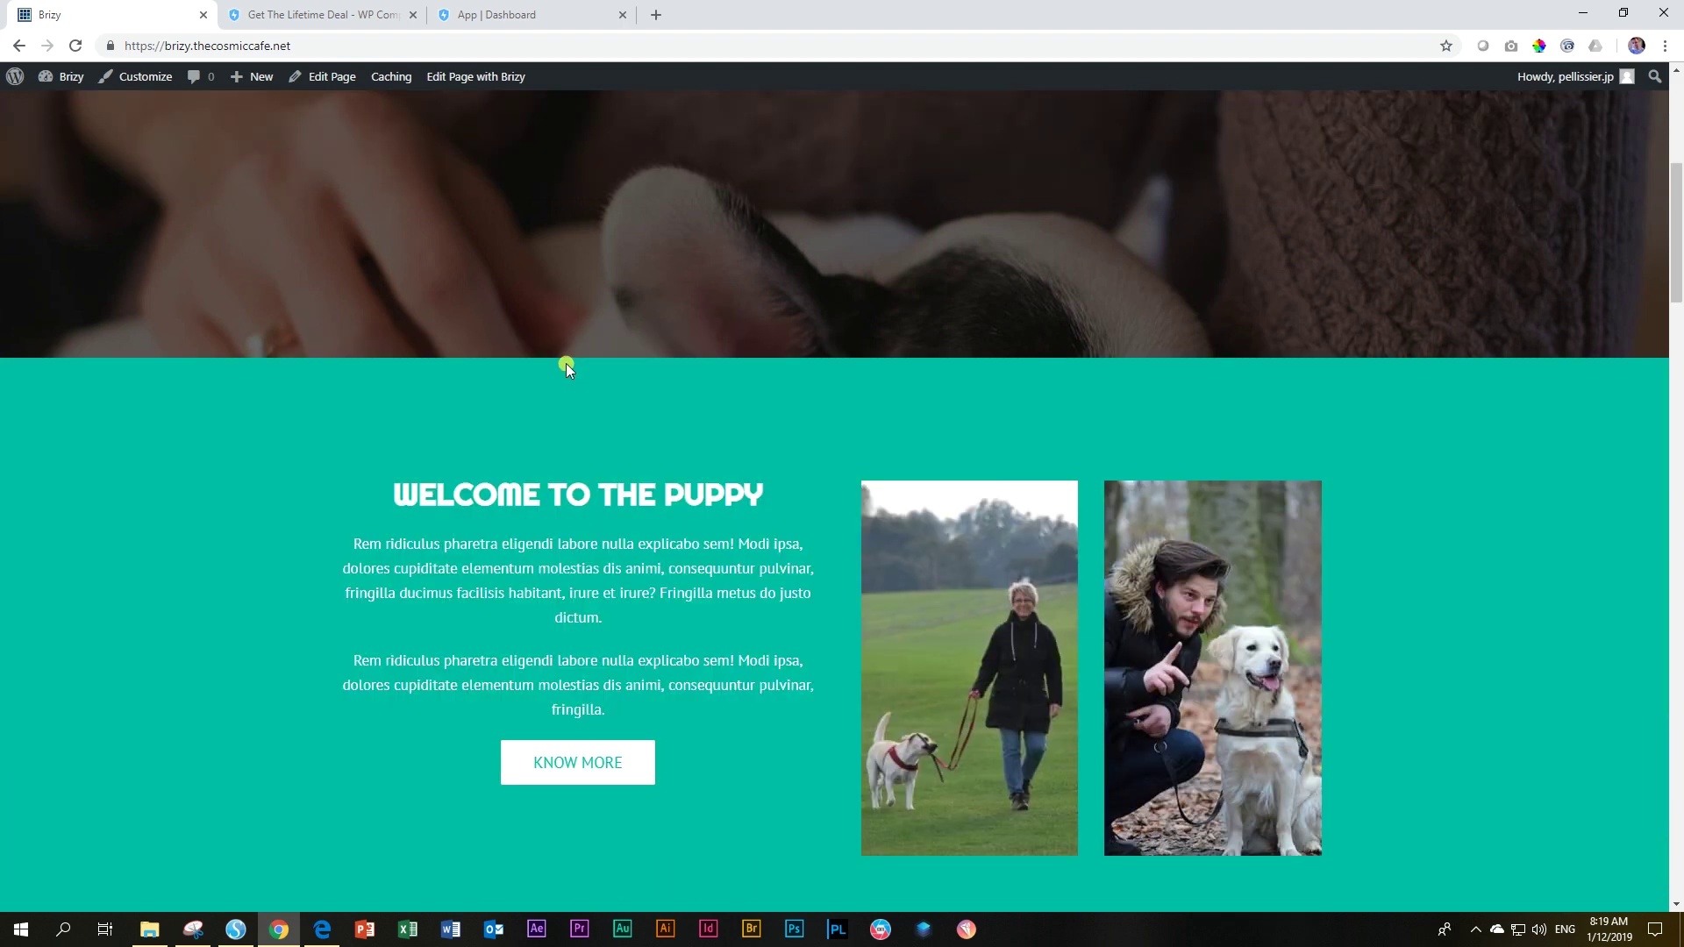
scroll(566, 363, down, 15)
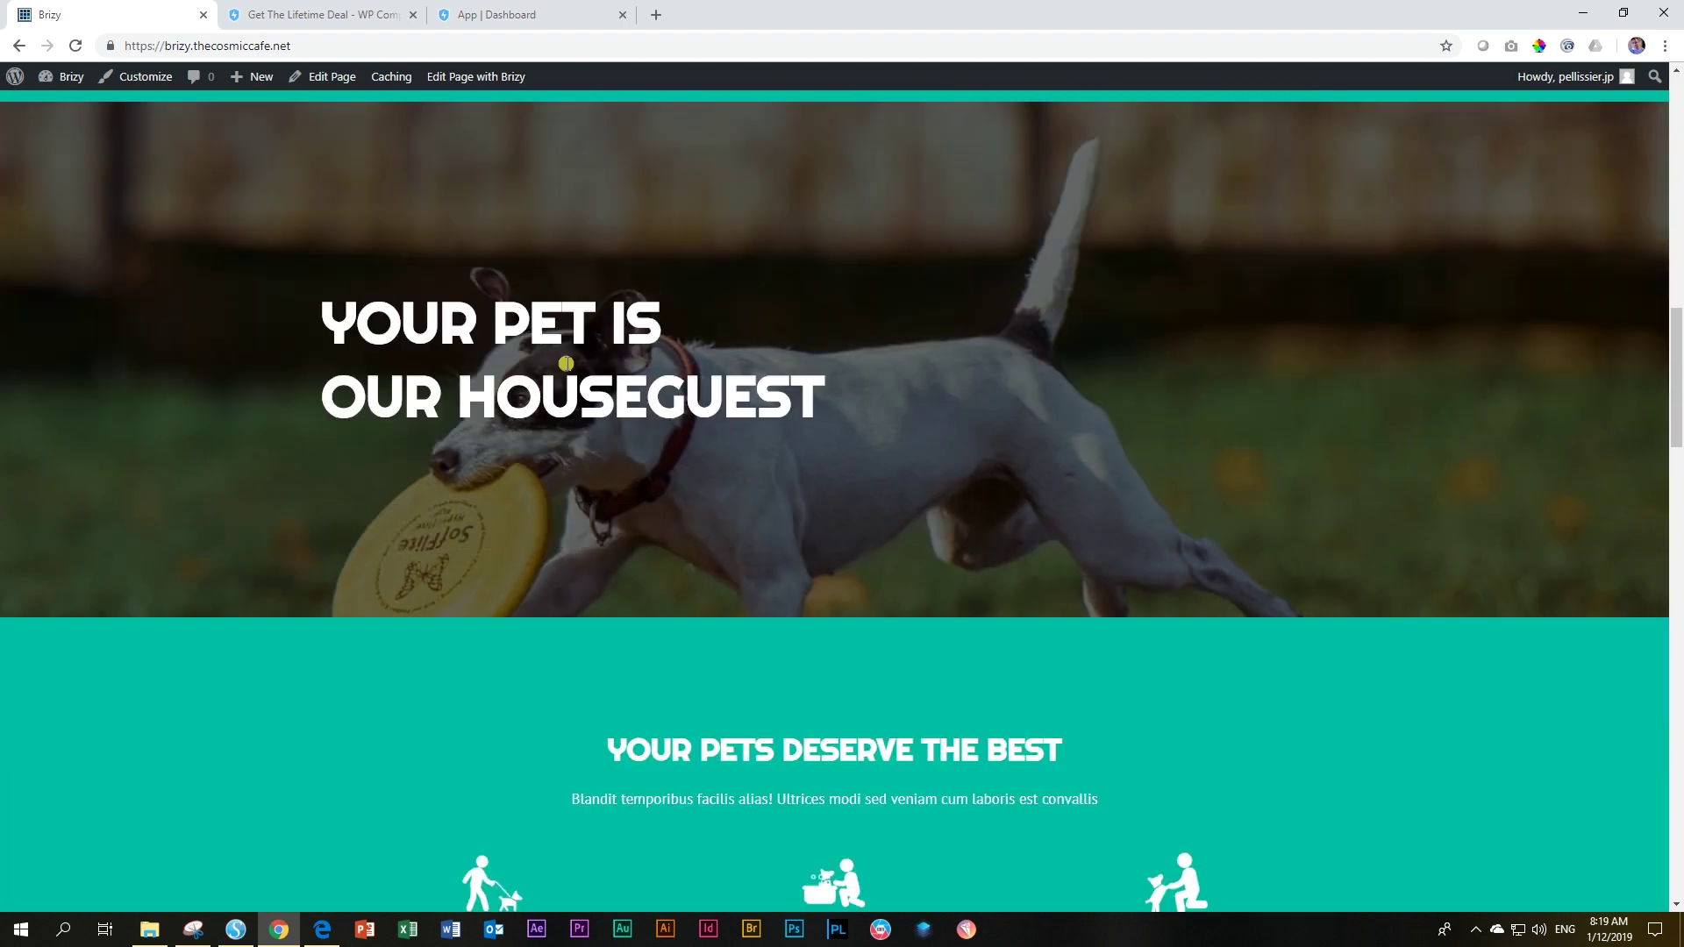
scroll(565, 365, down, 18)
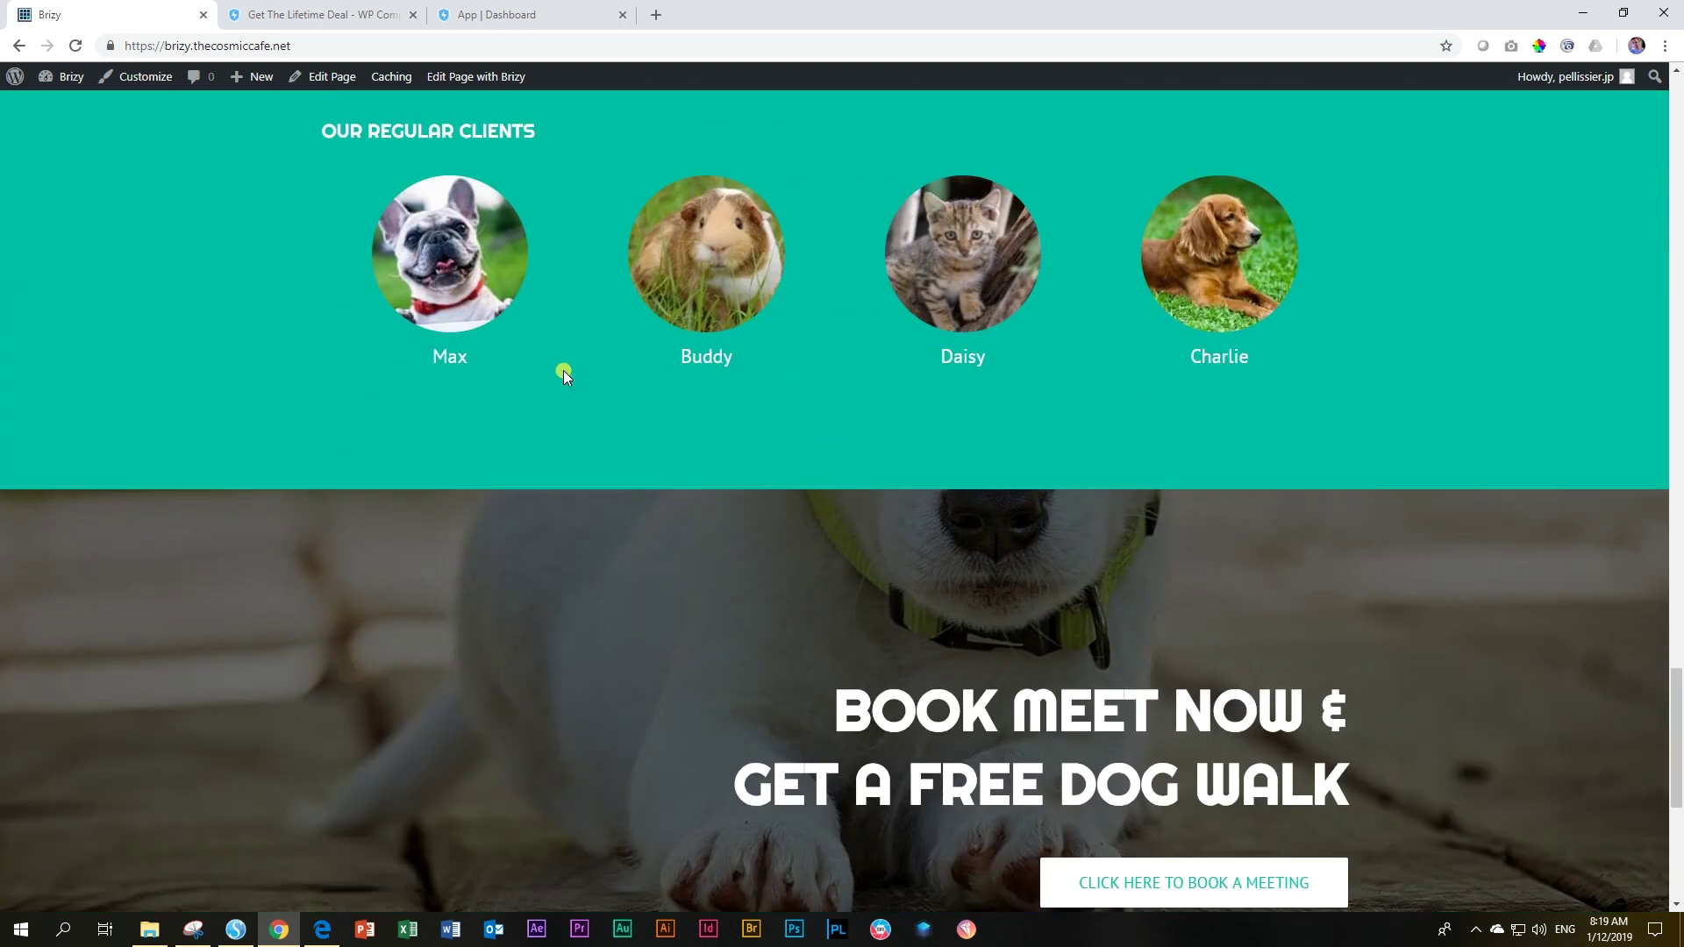
scroll(563, 369, down, 6)
scroll(565, 371, up, 7)
scroll(566, 371, up, 9)
scroll(566, 371, up, 20)
scroll(570, 388, down, 10)
scroll(570, 388, up, 10)
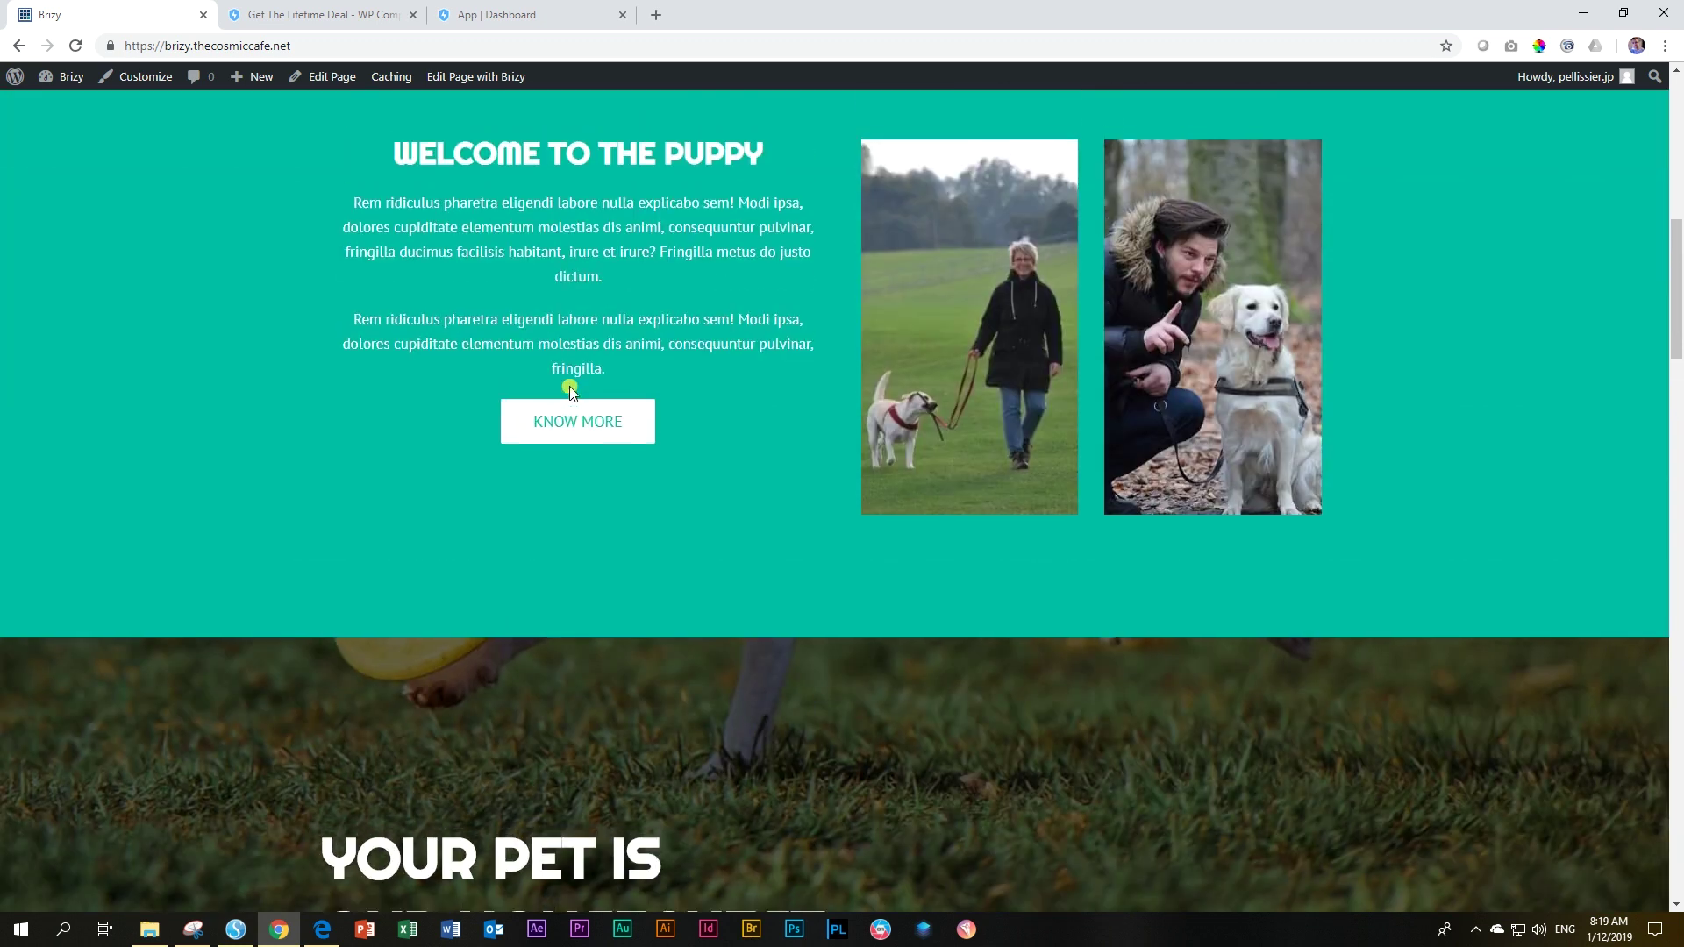
scroll(570, 386, up, 5)
scroll(570, 386, up, 5)
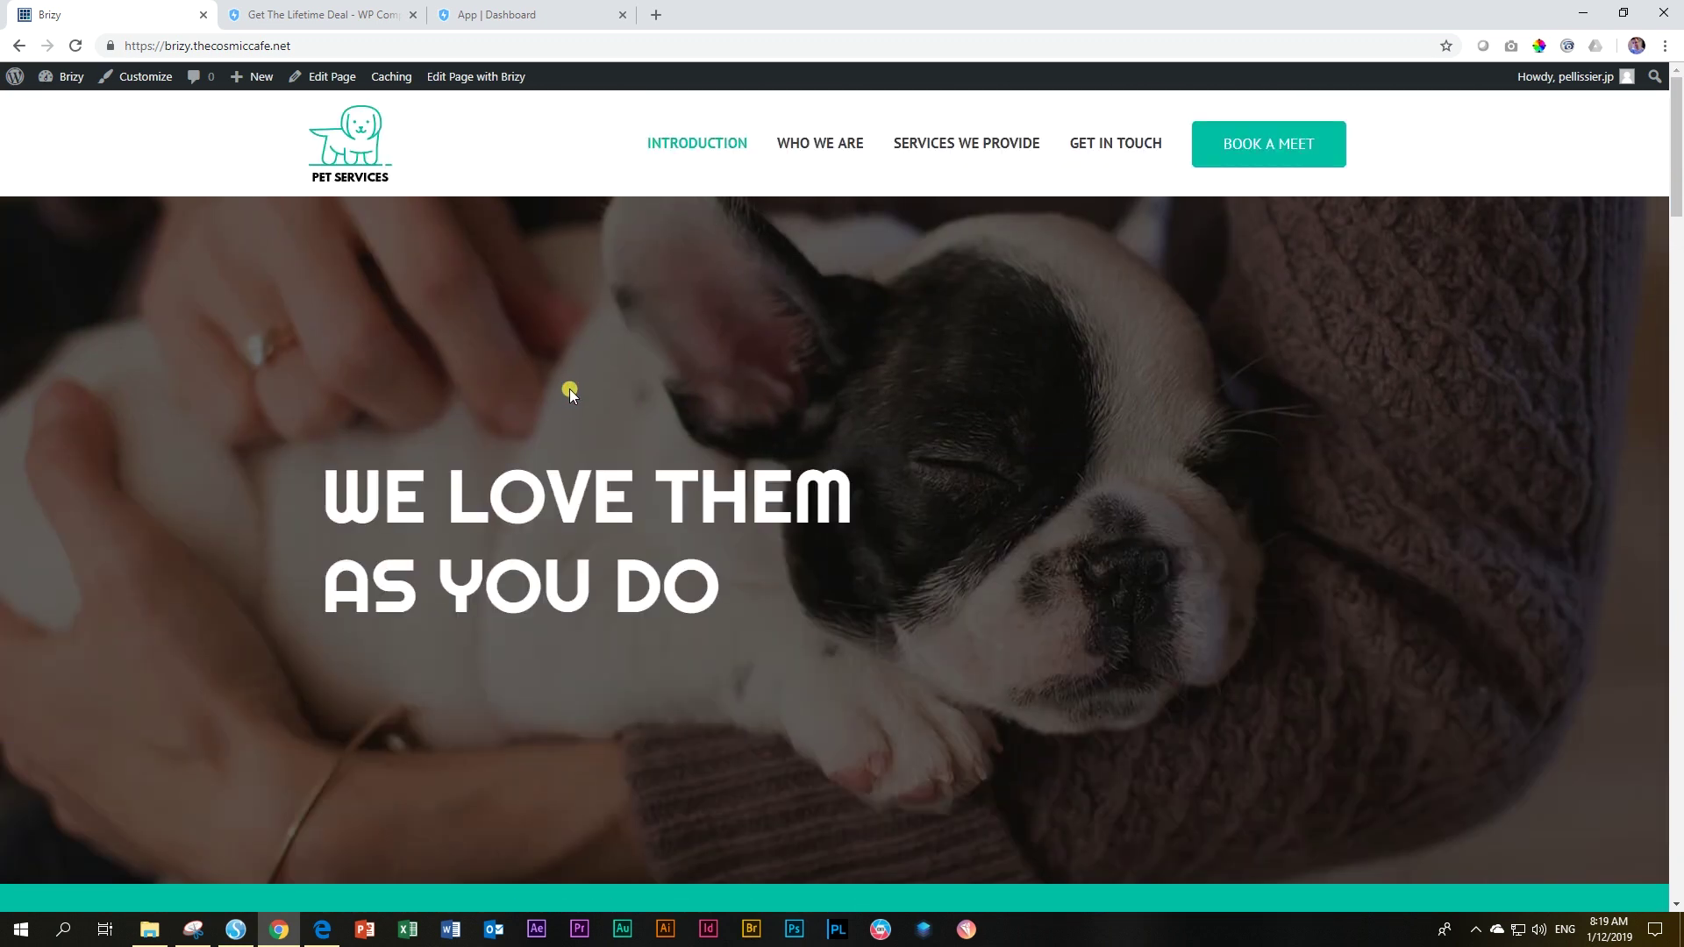